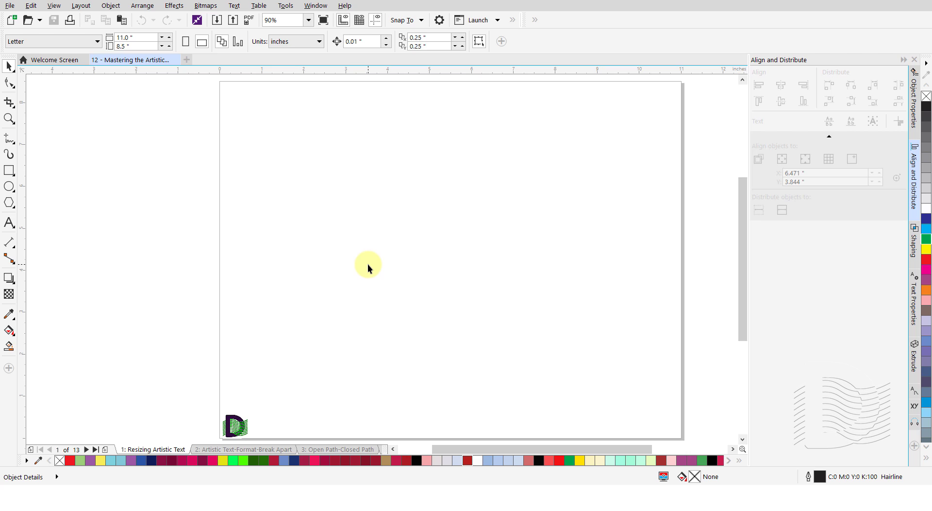
Step: Add the artistic text "Artistic Text" near the middle of the page and leave it deselected
{"action": "key", "text": "F8"}
{"action": "left_click", "coordinate": [368, 264]}
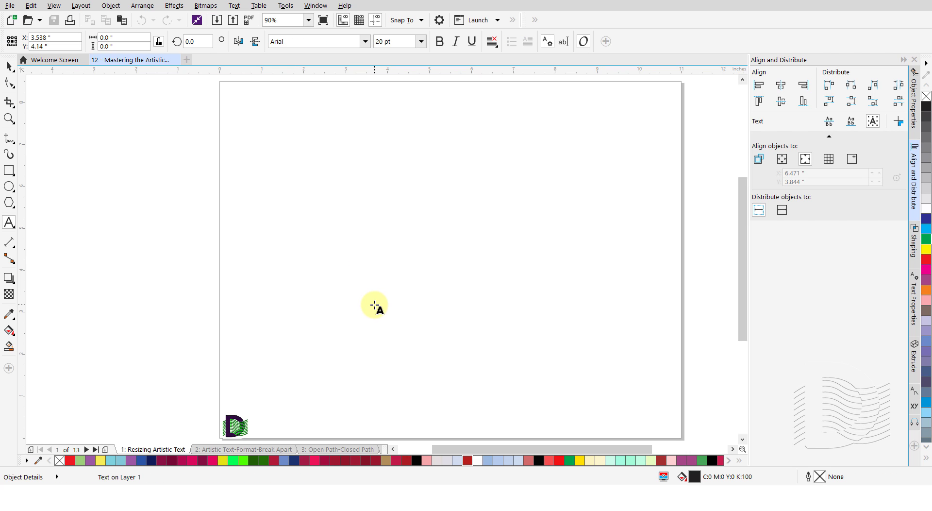
{"action": "key", "text": "ctrl+v"}
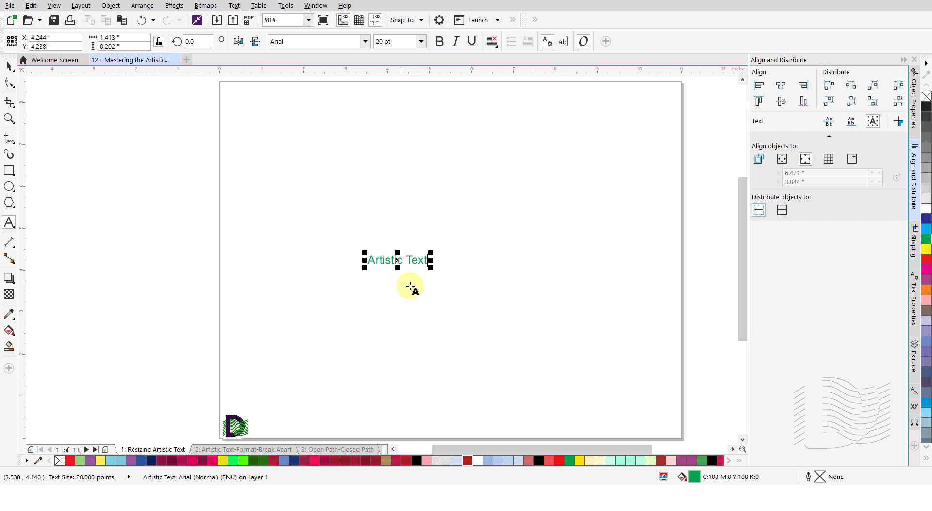
{"action": "key", "text": "ctrl+space"}
{"action": "left_click", "coordinate": [410, 285]}
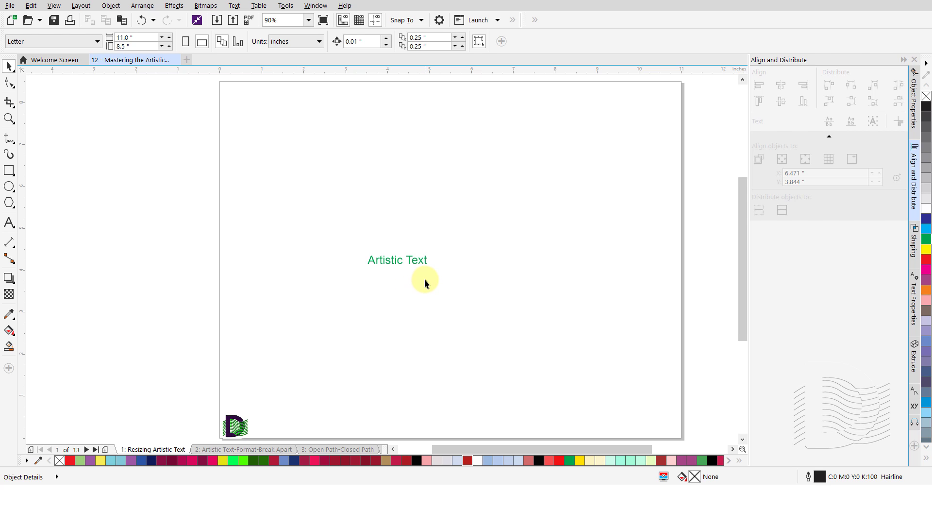
Step: Set the font size of the "Artistic Text" object to 30 pt
{"action": "left_click", "coordinate": [398, 263]}
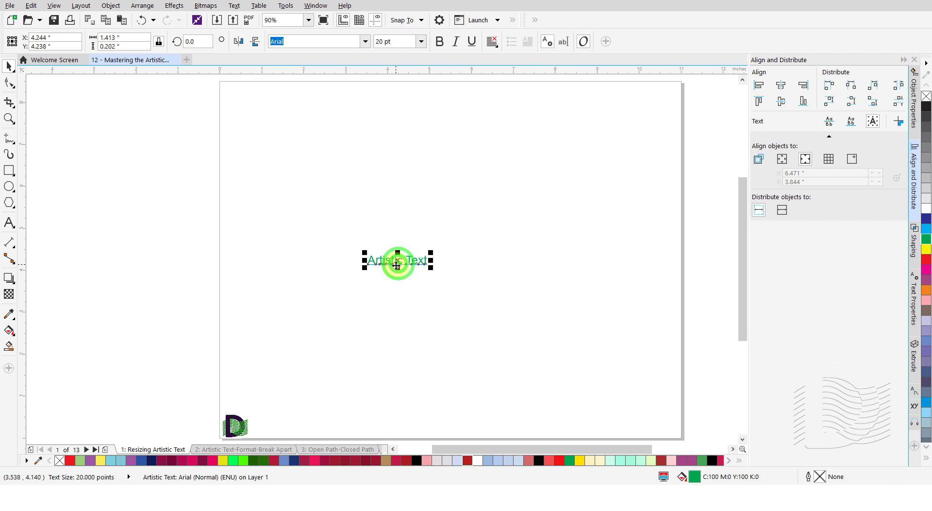
{"action": "left_click", "coordinate": [396, 42]}
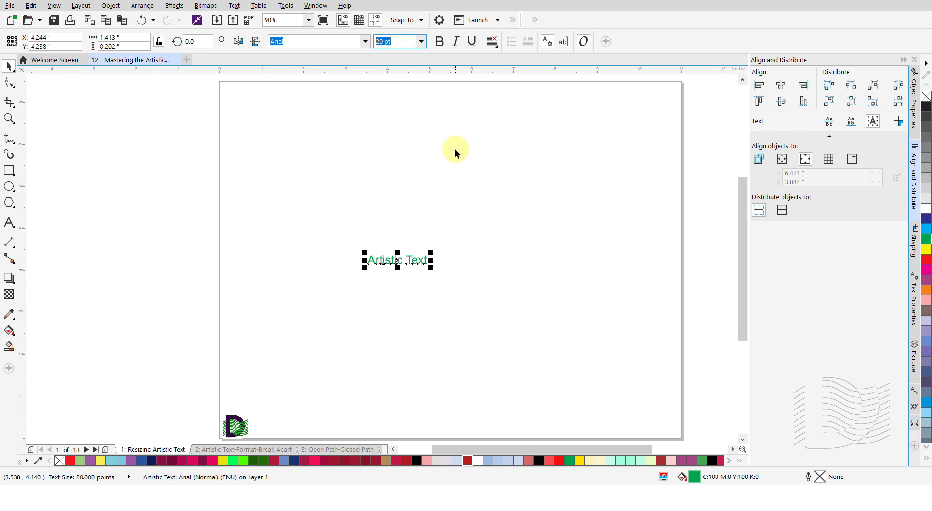
{"action": "type", "text": "30"}
{"action": "key", "text": "Return"}
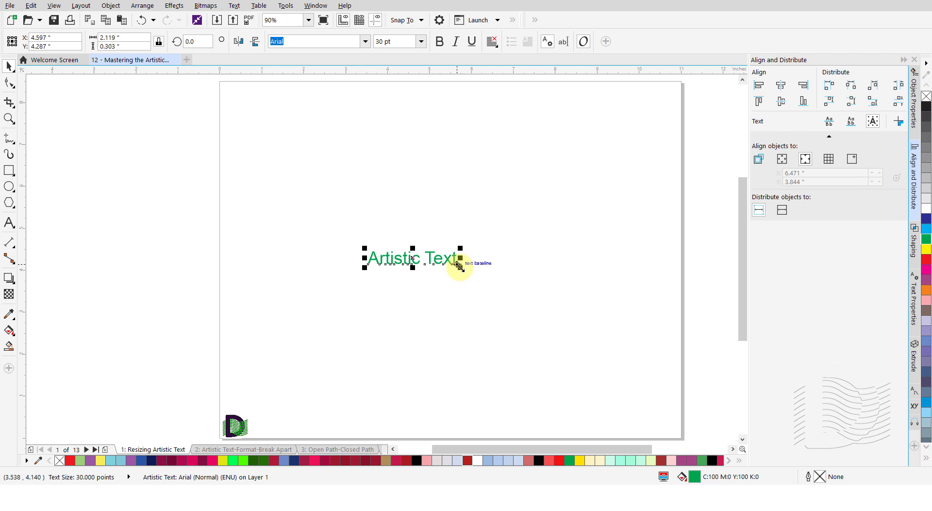
Step: Scale the text proportionally up to about 54 pt, and try flipping it by scaling past its opposite corner, undoing the flip
{"action": "left_click_drag", "start_coordinate": [460, 267], "coordinate": [530, 282]}
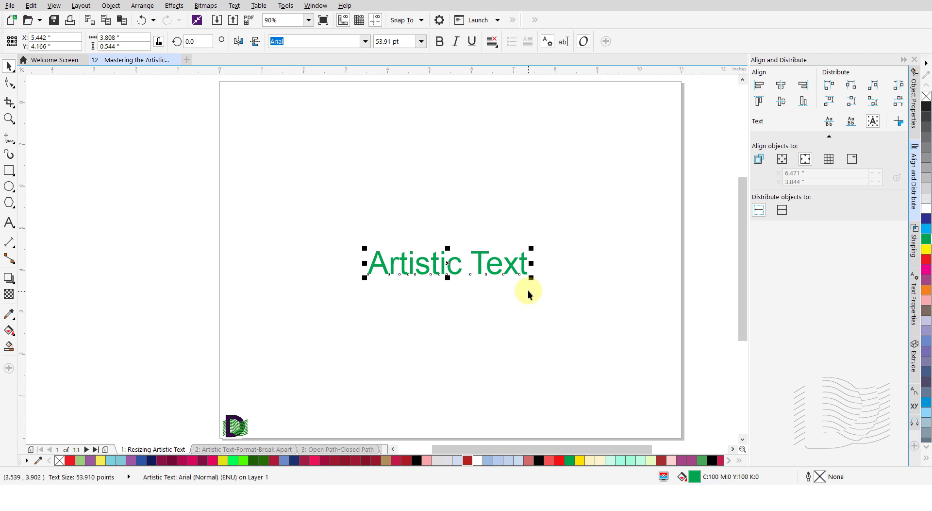
{"action": "mouse_move", "coordinate": [531, 277]}
{"action": "left_mouse_down"}
{"action": "mouse_move", "coordinate": [516, 270]}
{"action": "mouse_move", "coordinate": [555, 292]}
{"action": "mouse_move", "coordinate": [546, 279]}
{"action": "mouse_move", "coordinate": [490, 260]}
{"action": "mouse_move", "coordinate": [326, 235]}
{"action": "mouse_move", "coordinate": [260, 202]}
{"action": "left_mouse_up"}
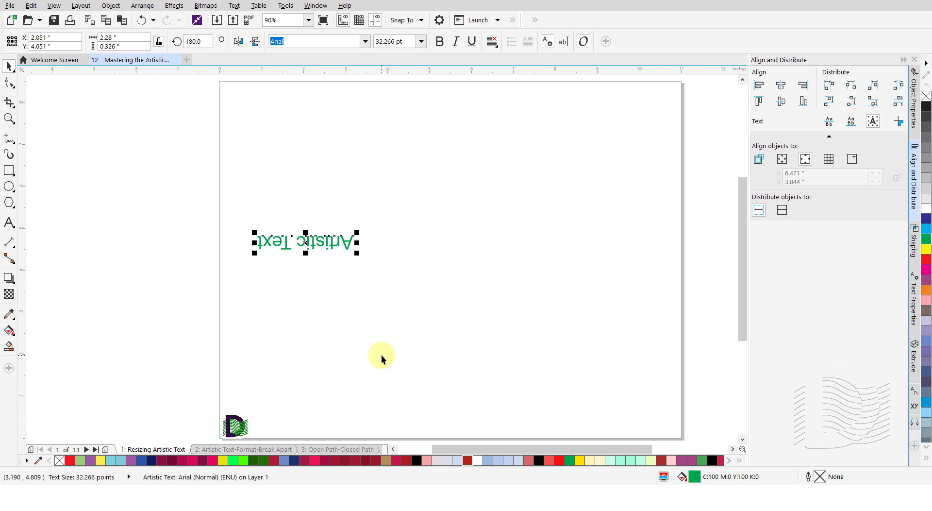
{"action": "key", "text": "ctrl+z"}
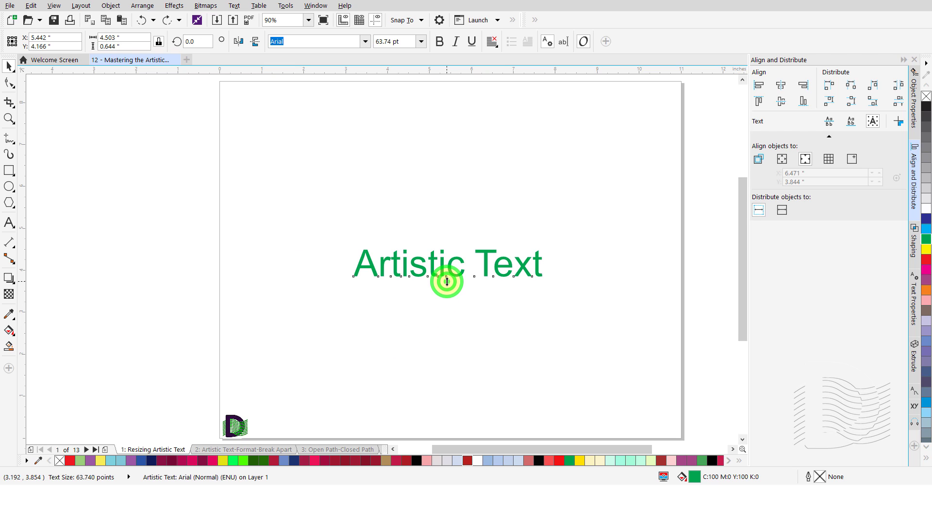
Step: Stretch the text vertically to about 0.78" high, and try flipping it upside down past its upper edge, undoing the flip
{"action": "mouse_move", "coordinate": [447, 280]}
{"action": "left_mouse_down"}
{"action": "mouse_move", "coordinate": [449, 335]}
{"action": "mouse_move", "coordinate": [444, 271]}
{"action": "mouse_move", "coordinate": [445, 327]}
{"action": "mouse_move", "coordinate": [446, 287]}
{"action": "left_mouse_up"}
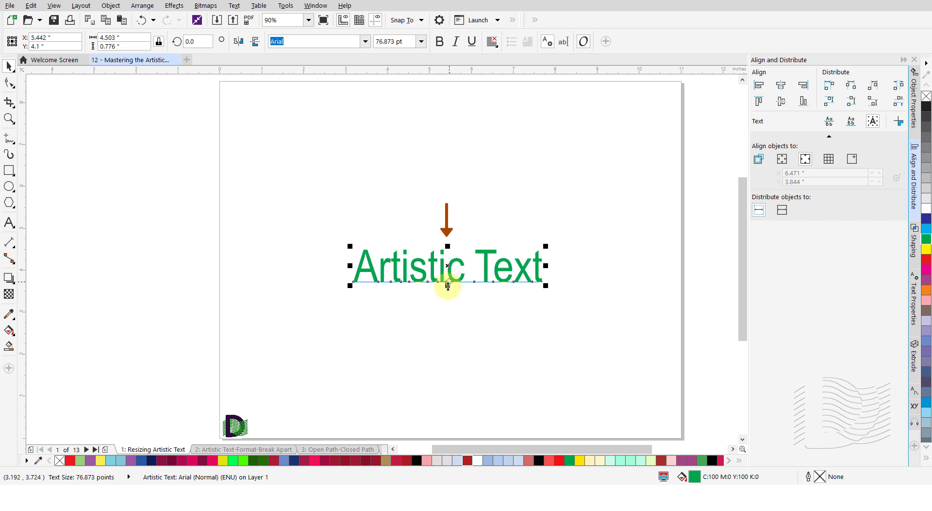
{"action": "left_click_drag", "start_coordinate": [447, 286], "coordinate": [447, 208]}
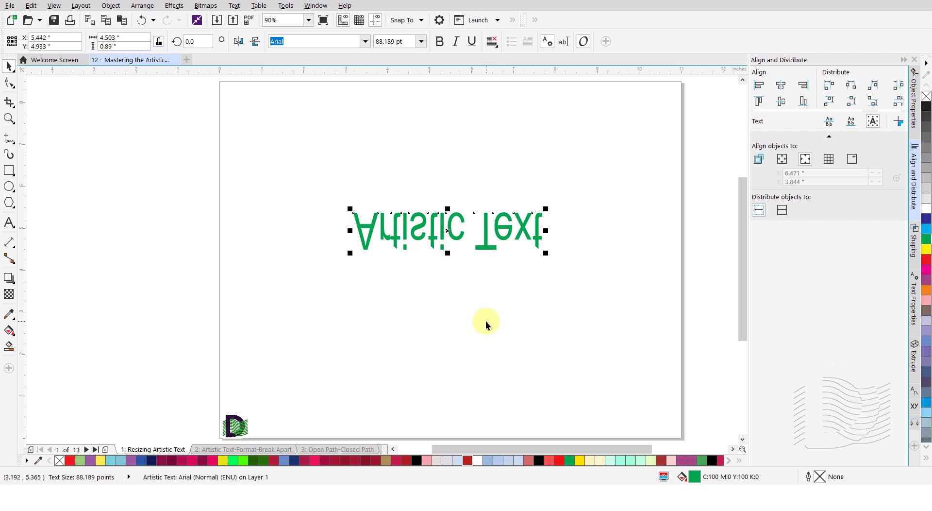
{"action": "key", "text": "ctrl+z"}
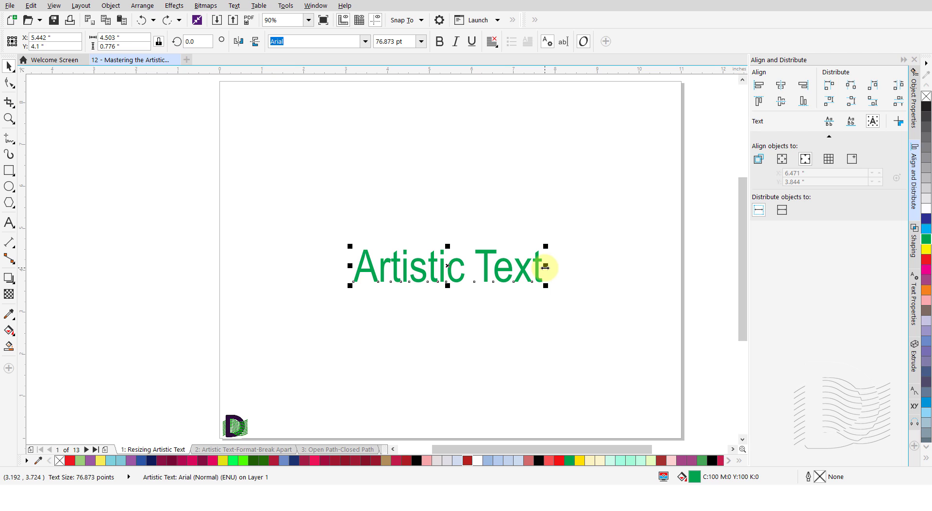
Step: Stretch the text horizontally to about 4.68" wide, and try flipping it sideways past its starting edge, undoing the flip
{"action": "left_click_drag", "start_coordinate": [545, 266], "coordinate": [557, 287]}
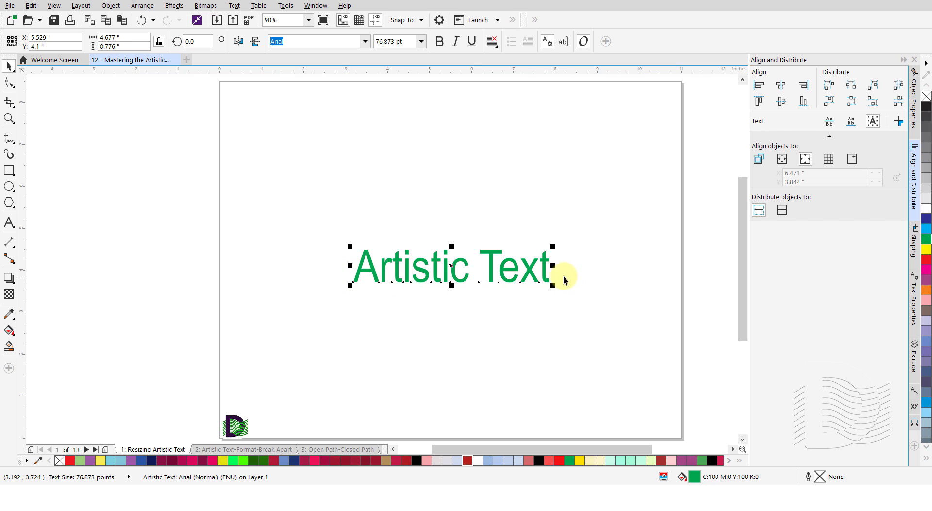
{"action": "left_click_drag", "start_coordinate": [553, 266], "coordinate": [231, 267]}
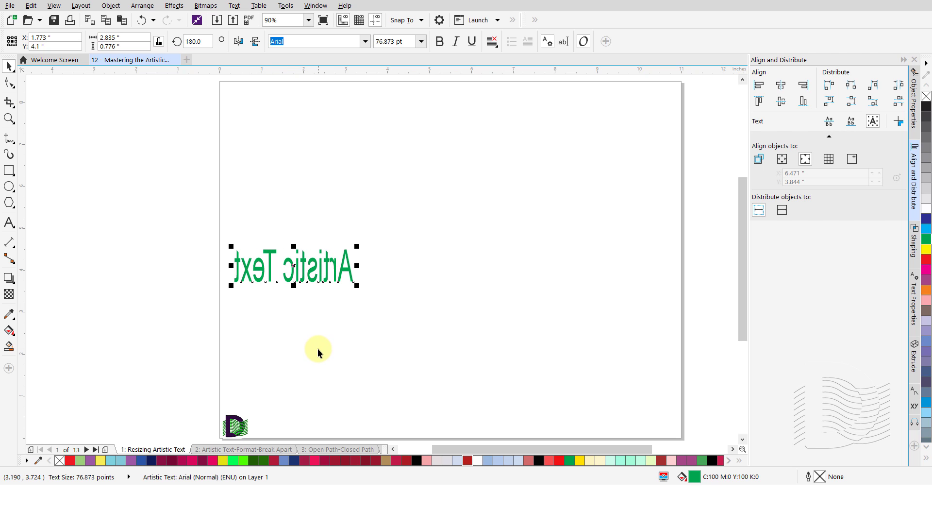
{"action": "key", "text": "ctrl+z"}
Step: Try skewing the text horizontally from its lower edge and vertically from its end edge, undoing each skew
{"action": "left_click", "coordinate": [417, 268]}
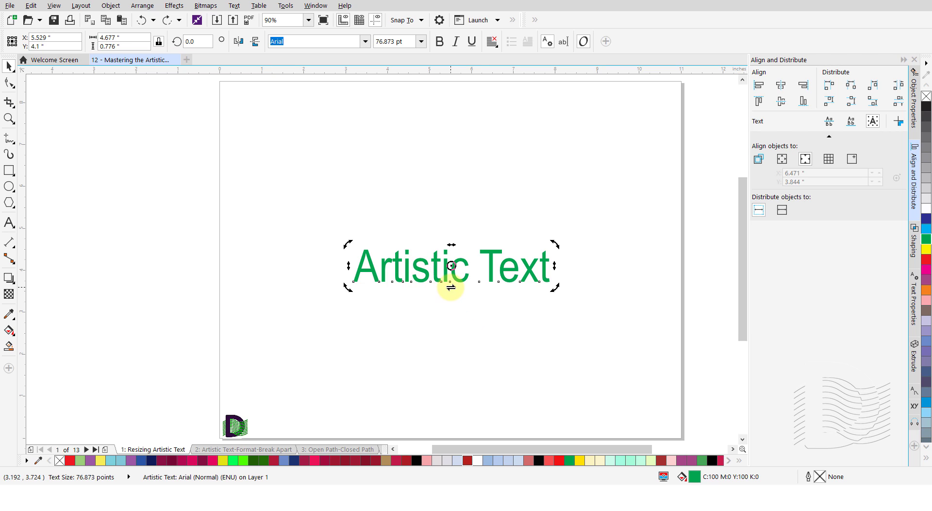
{"action": "left_click_drag", "start_coordinate": [450, 287], "coordinate": [451, 287]}
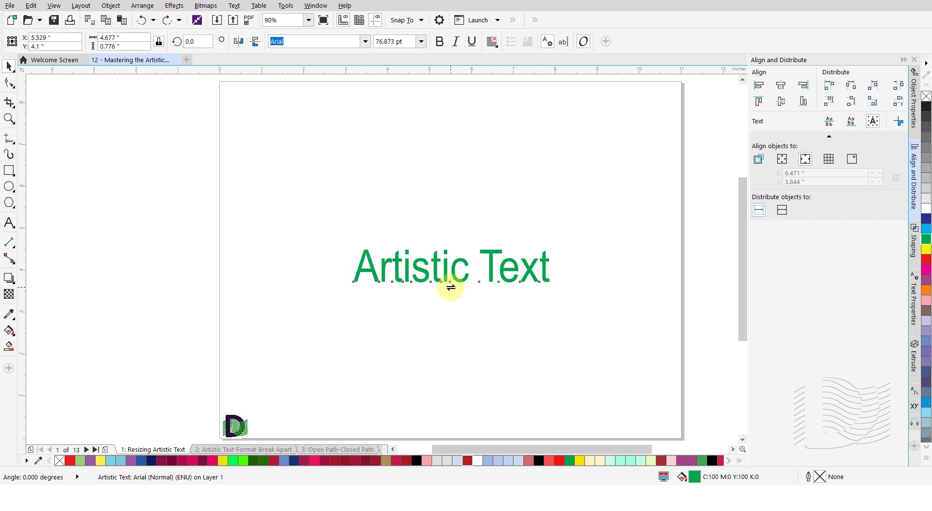
{"action": "left_click_drag", "start_coordinate": [451, 287], "coordinate": [428, 289]}
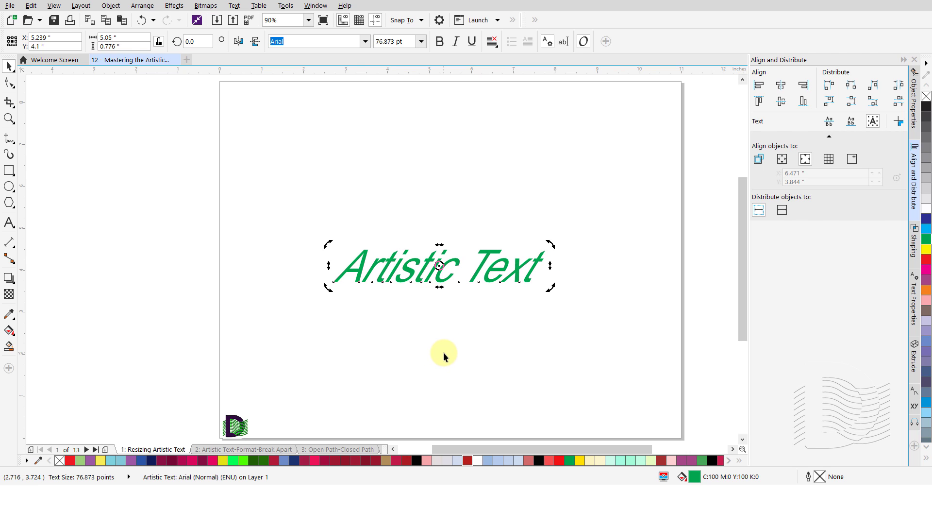
{"action": "key", "text": "ctrl+z"}
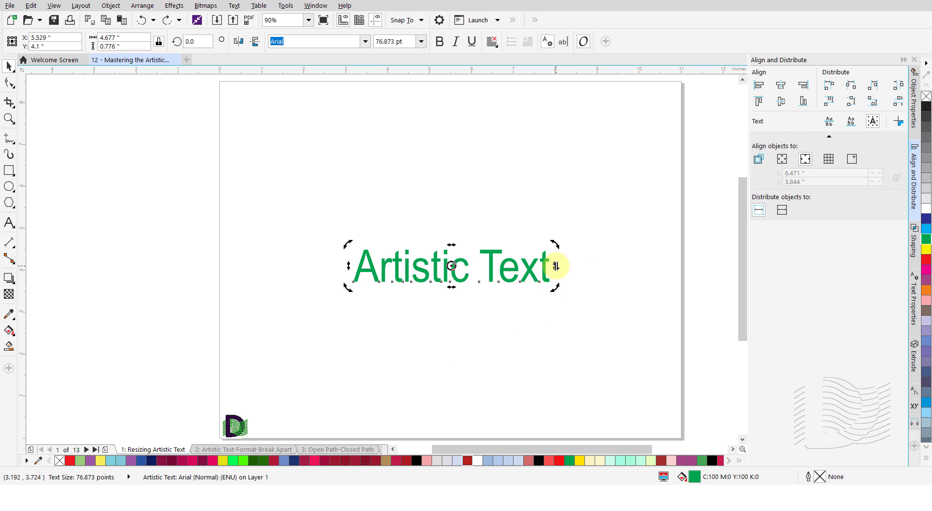
{"action": "left_click_drag", "start_coordinate": [555, 265], "coordinate": [517, 307]}
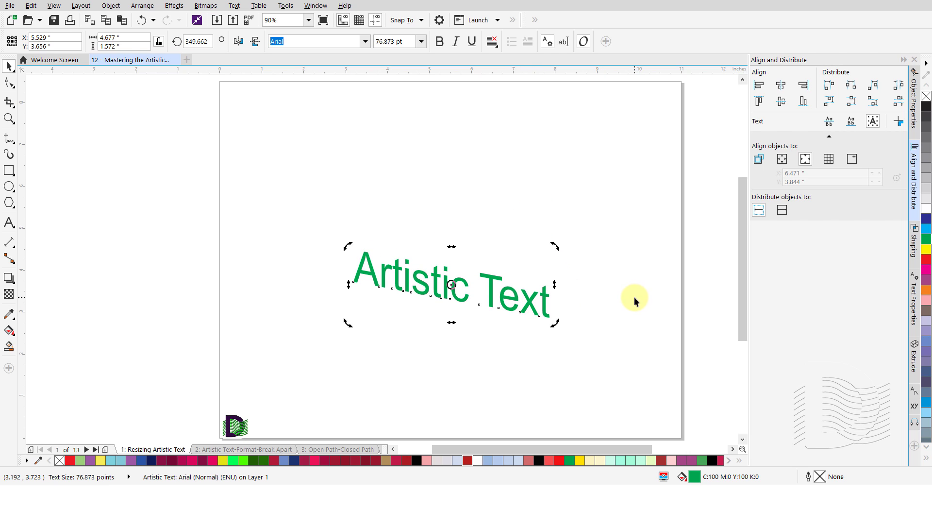
{"action": "key", "text": "ctrl+z"}
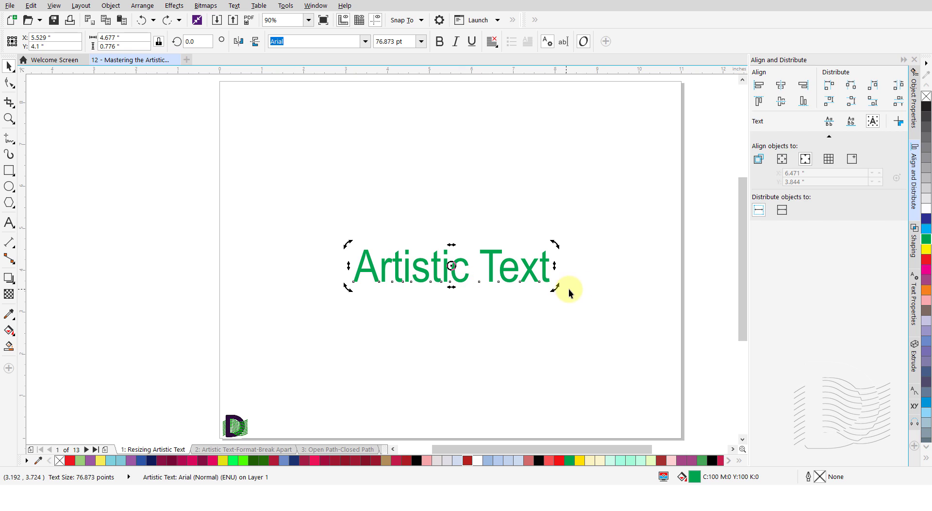
Step: Try rotating the text about 39° clockwise around its centre and about 25° counterclockwise around its baseline start, undoing both rotations
{"action": "left_click_drag", "start_coordinate": [554, 286], "coordinate": [510, 343]}
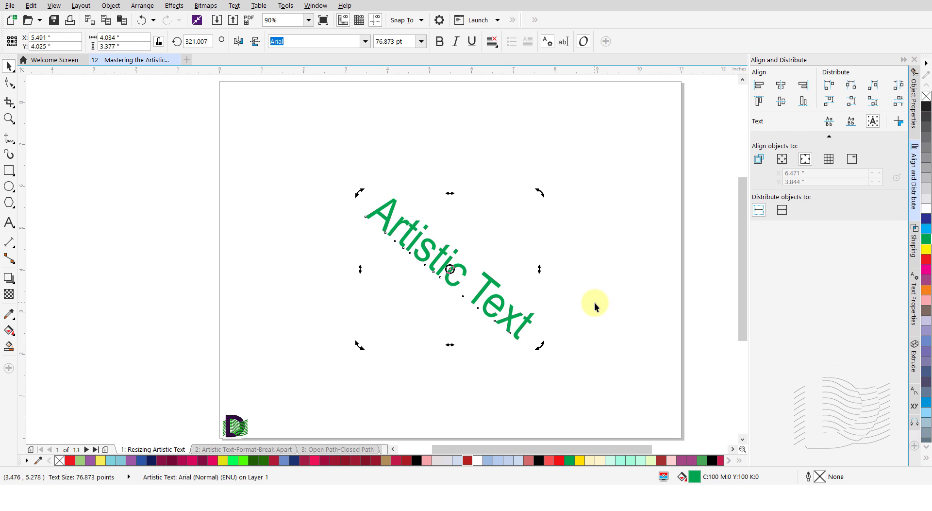
{"action": "key", "text": "ctrl+z"}
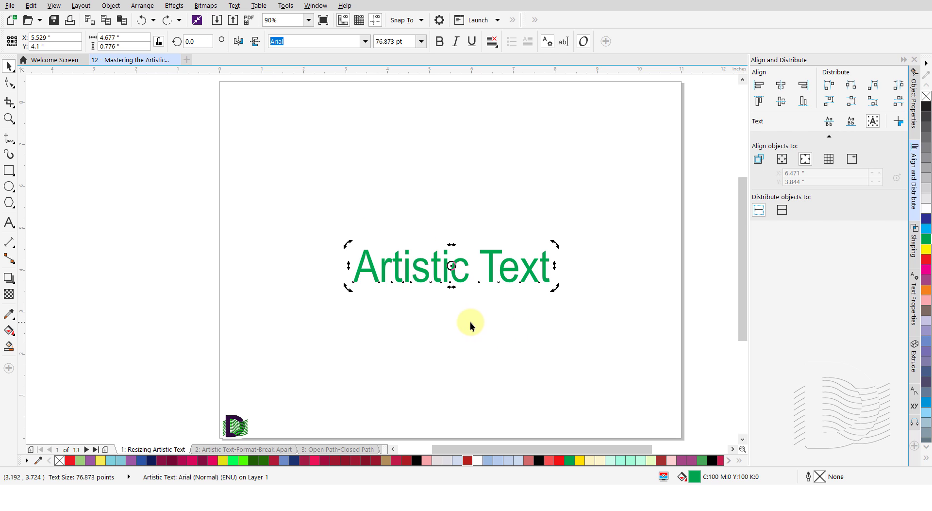
{"action": "left_click_drag", "start_coordinate": [449, 266], "coordinate": [353, 282]}
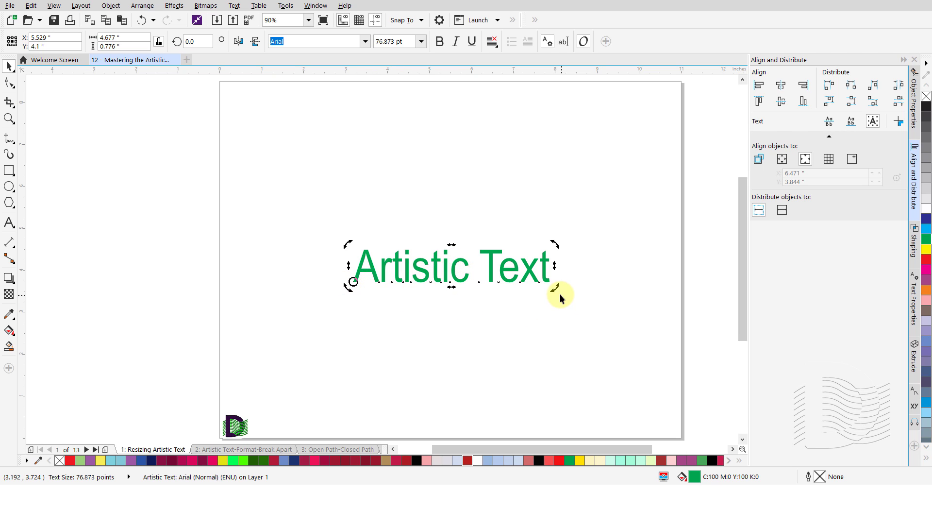
{"action": "left_click_drag", "start_coordinate": [555, 289], "coordinate": [496, 218]}
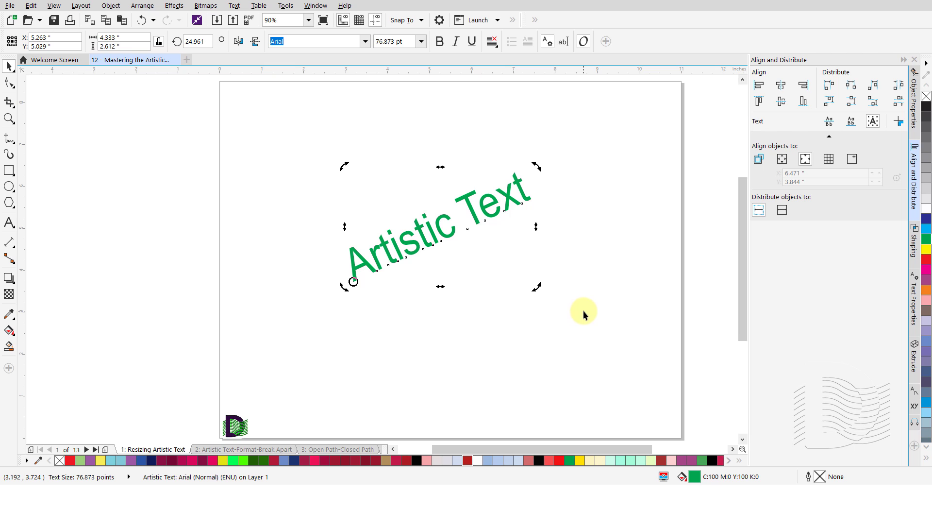
{"action": "key", "text": "ctrl+z"}
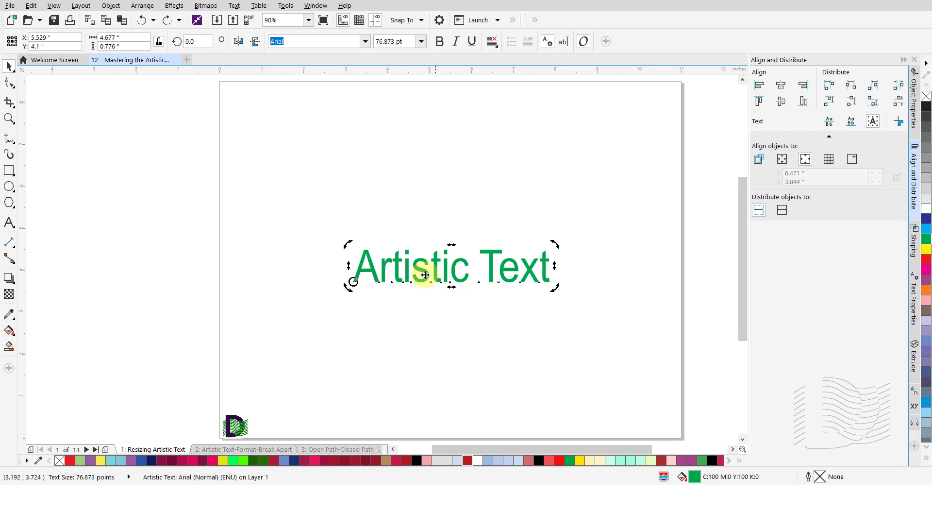
Step: Mirror the text both horizontally and vertically, and deselect it
{"action": "left_click", "coordinate": [419, 269]}
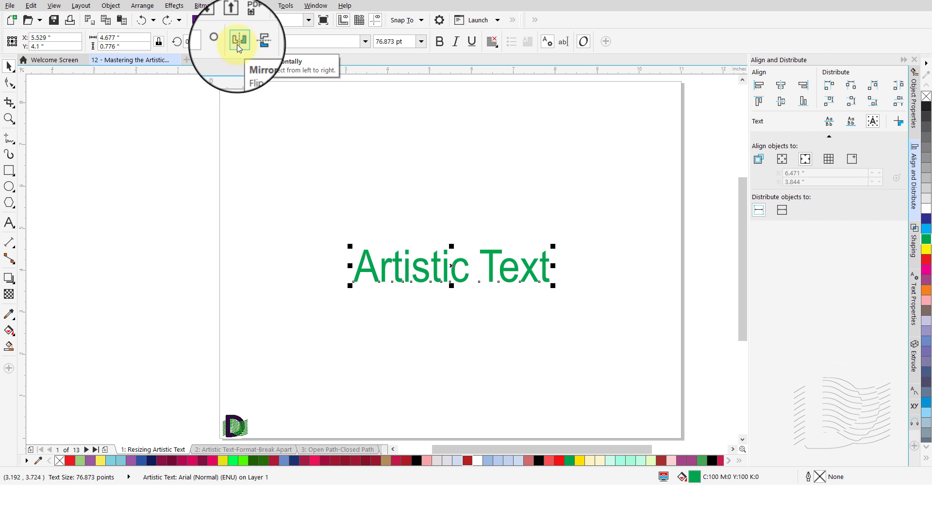
{"action": "left_click", "coordinate": [238, 43]}
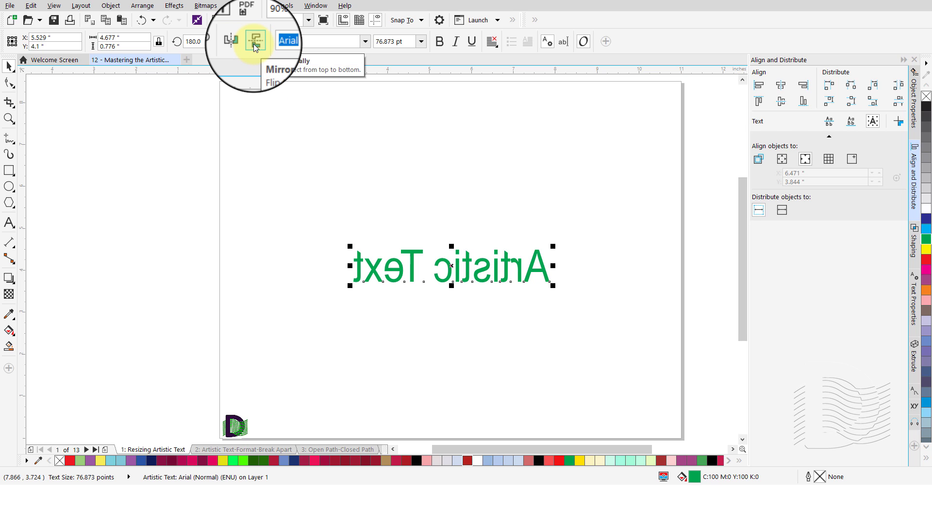
{"action": "left_click", "coordinate": [255, 42]}
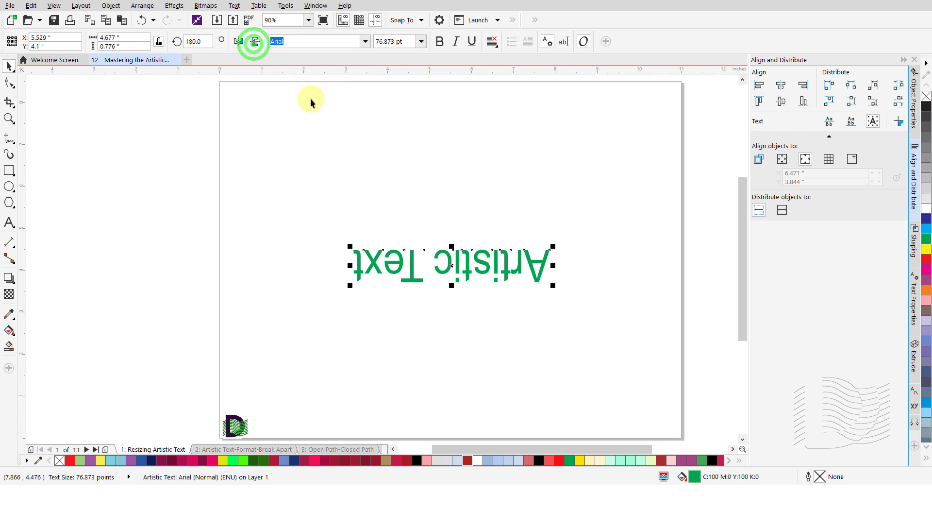
{"action": "left_click", "coordinate": [573, 214]}
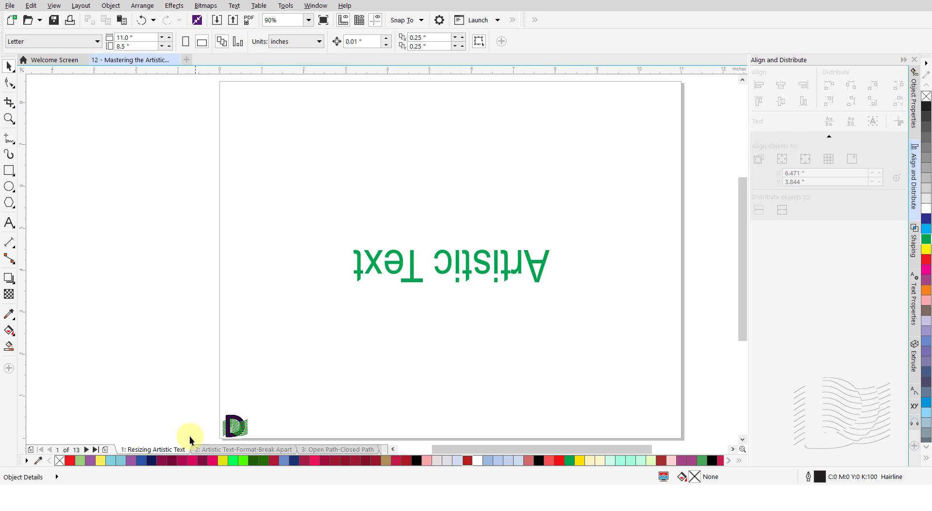
Step: On page 2, "Artistic Text-Format-Break Apart", add the artistic text "Artistic Text" near the page's upper-left area and keep it selected
{"action": "left_click", "coordinate": [214, 451]}
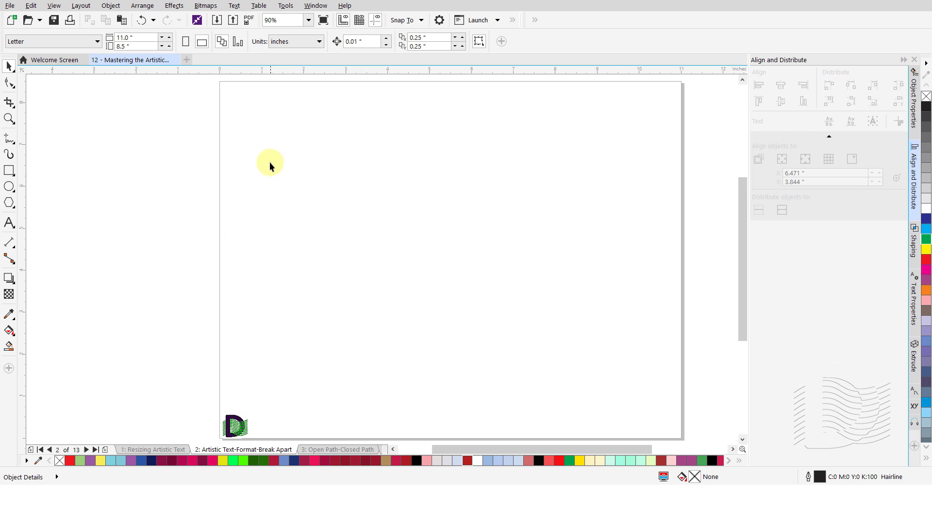
{"action": "key", "text": "F8"}
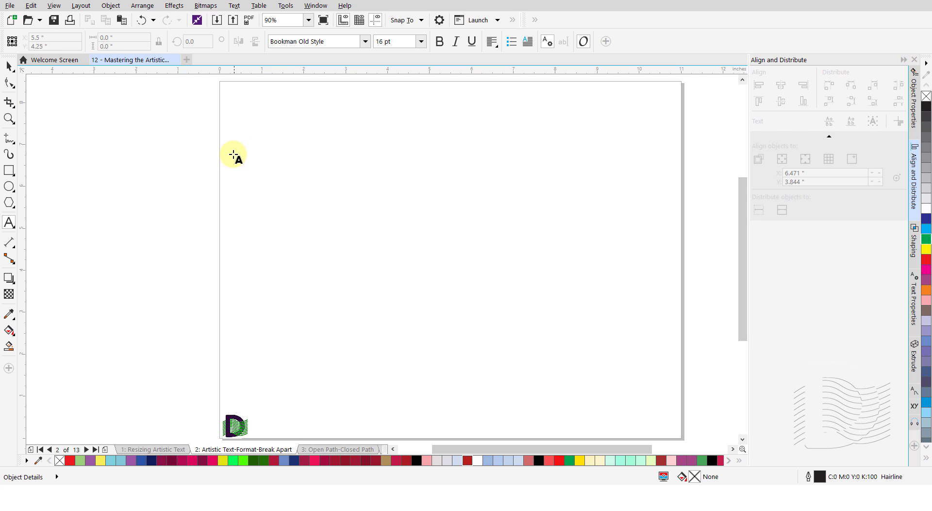
{"action": "left_click", "coordinate": [237, 154]}
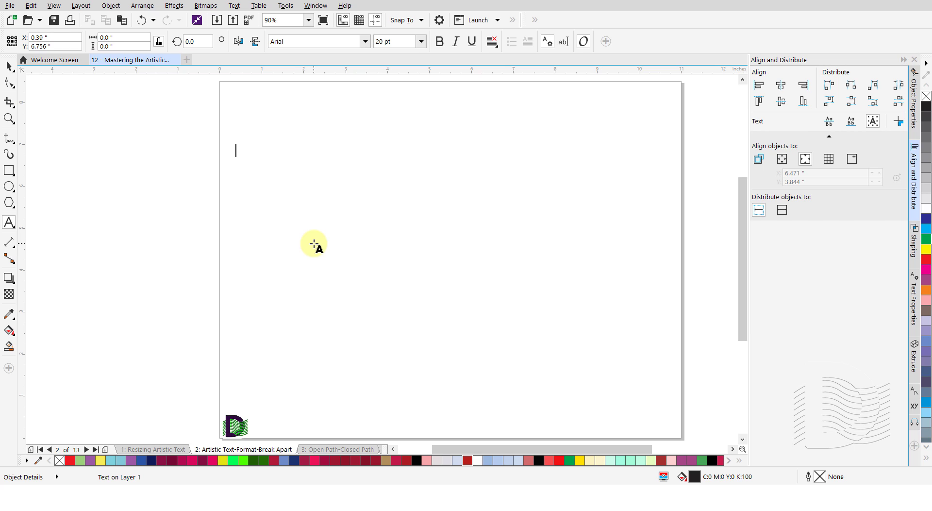
{"action": "type", "text": "Artistic Text"}
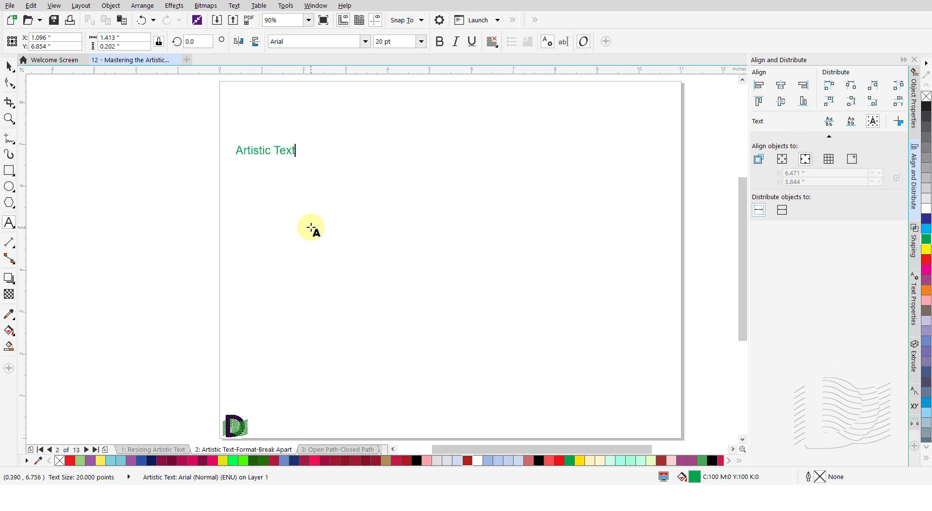
{"action": "key", "text": "ctrl+space"}
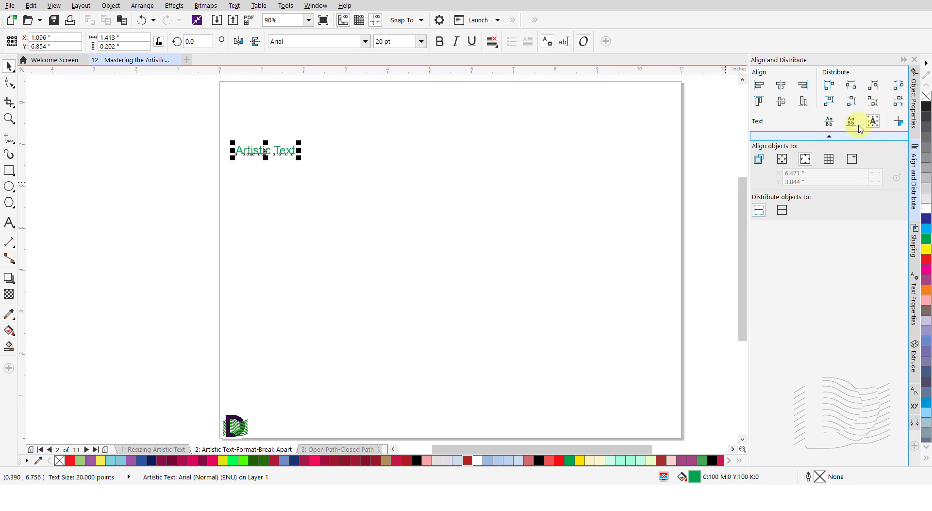
Step: Set the selected artistic text's font to Kopius Black and its size to 109 pt in the object's character properties
{"action": "left_click", "coordinate": [914, 102]}
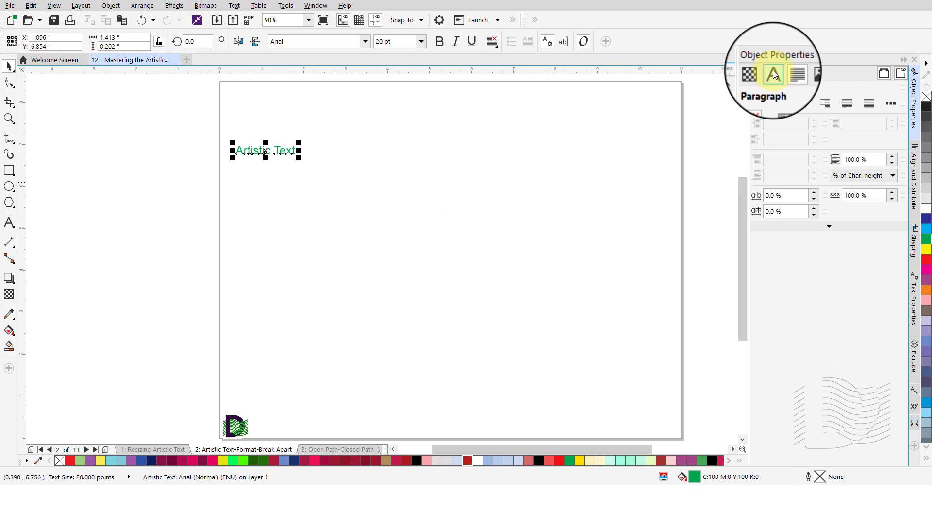
{"action": "left_click", "coordinate": [773, 73]}
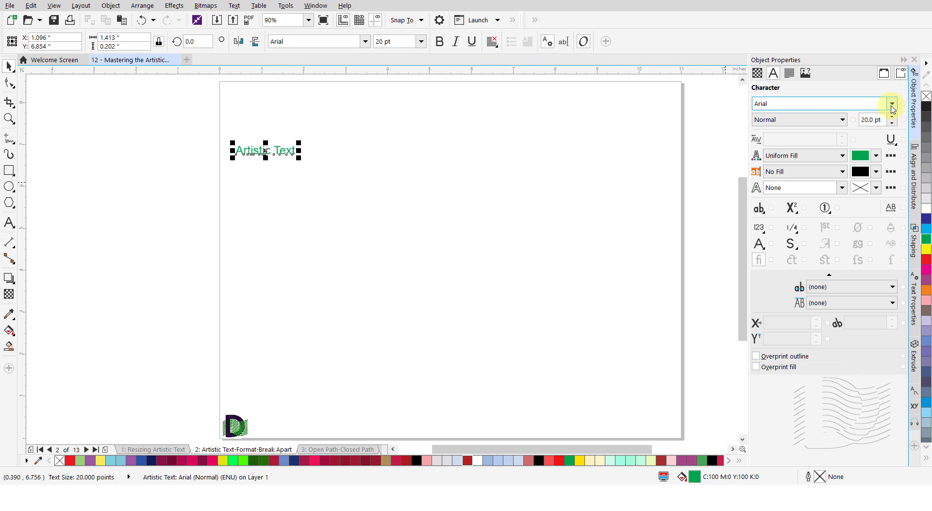
{"action": "left_click", "coordinate": [891, 106]}
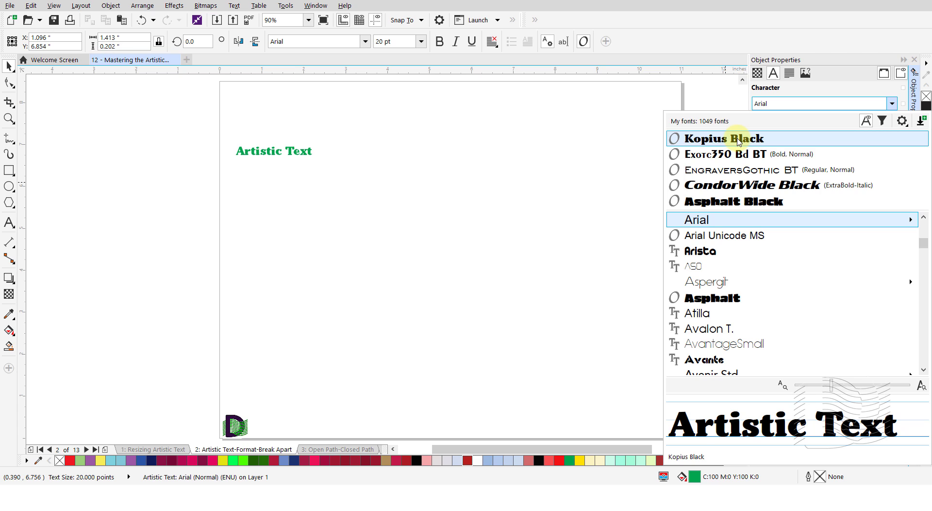
{"action": "left_click", "coordinate": [737, 139]}
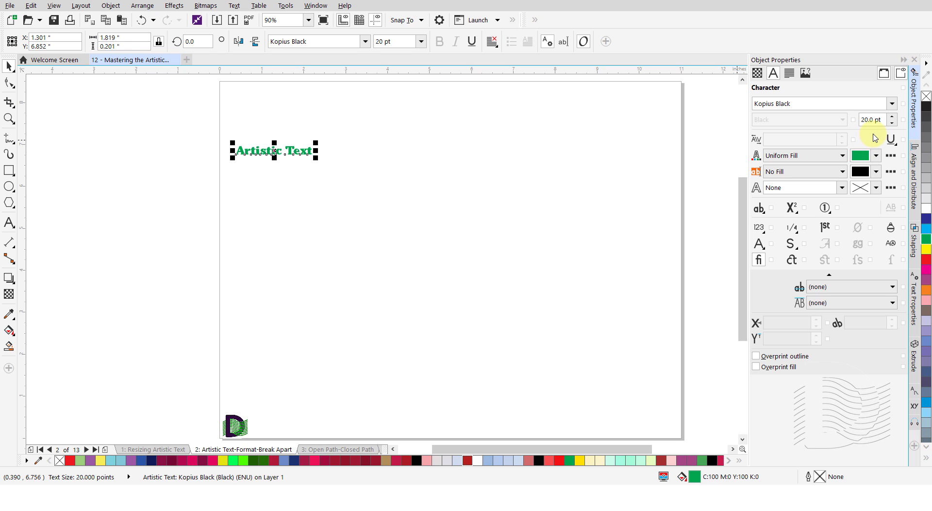
{"action": "left_click", "coordinate": [880, 122]}
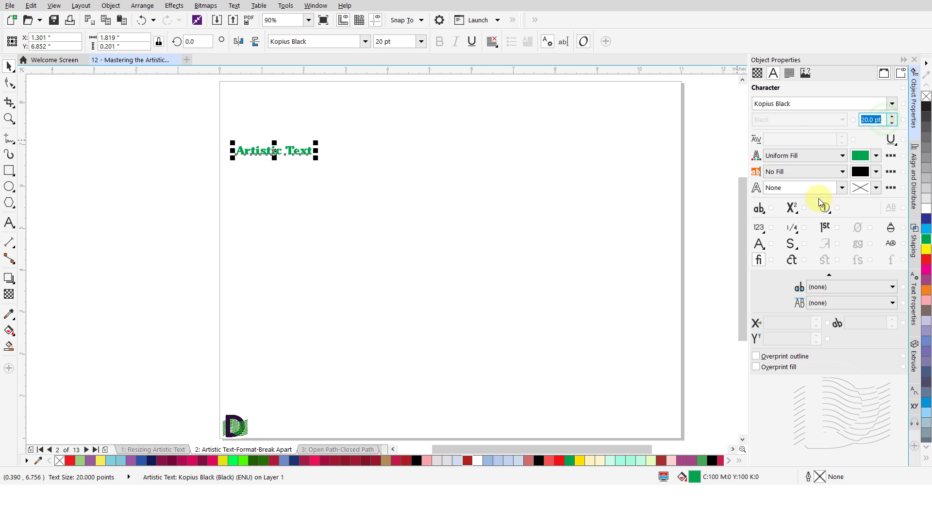
{"action": "type", "text": "109"}
{"action": "key", "text": "Return"}
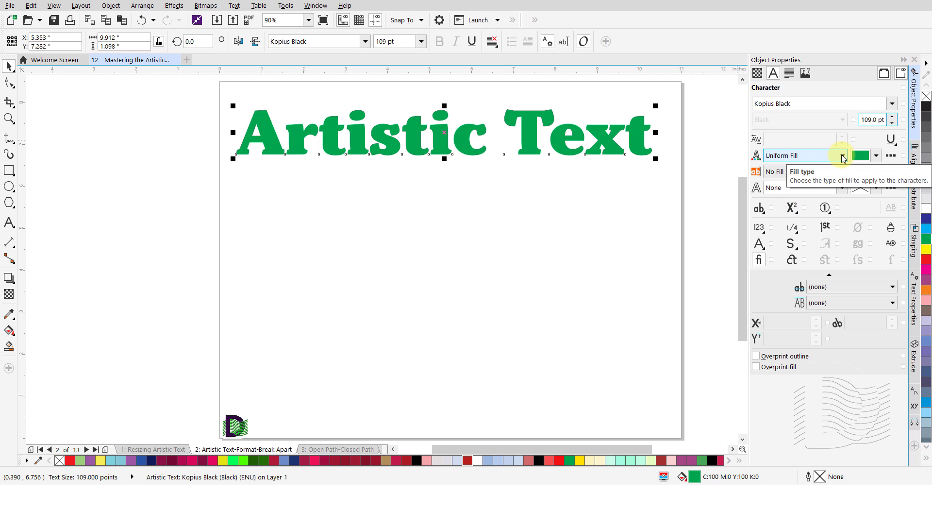
Step: Change the text's fill type to 2 Color Pattern and choose the maple leaf pattern
{"action": "left_click", "coordinate": [842, 156]}
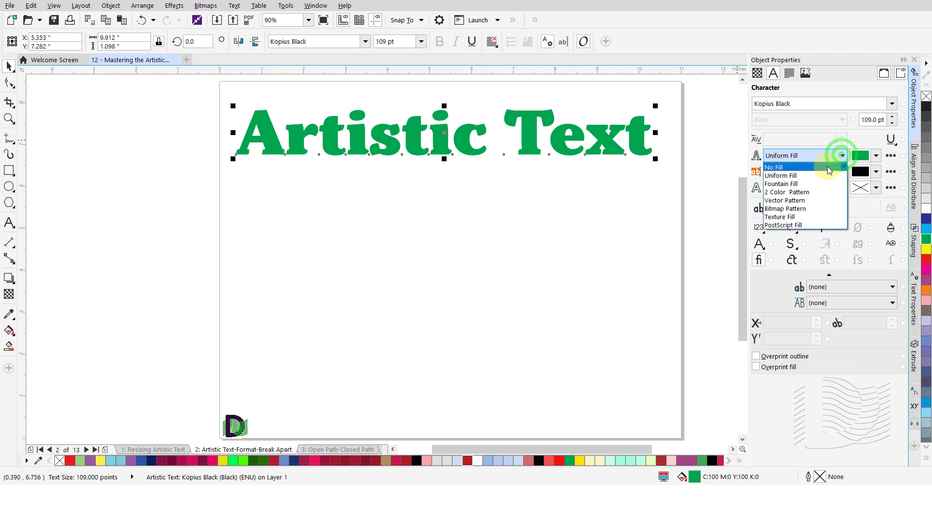
{"action": "left_click", "coordinate": [798, 192]}
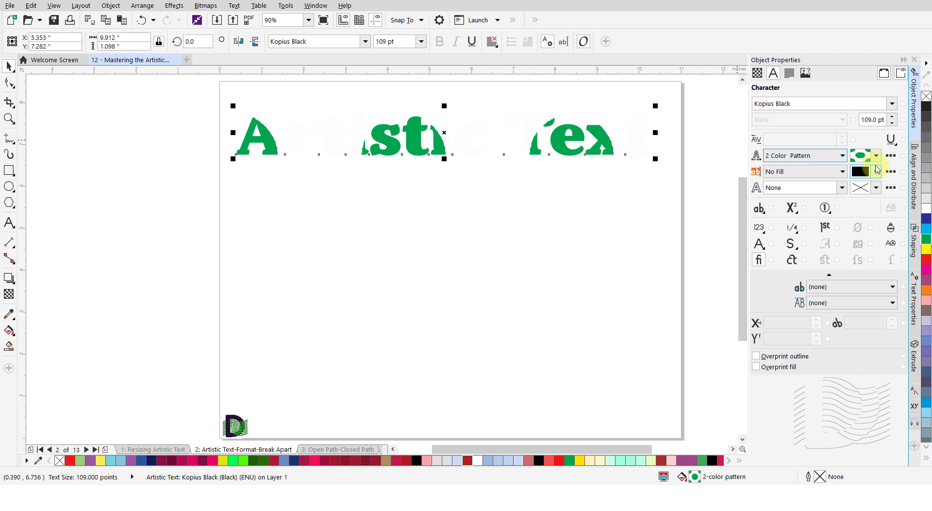
{"action": "left_click", "coordinate": [878, 156]}
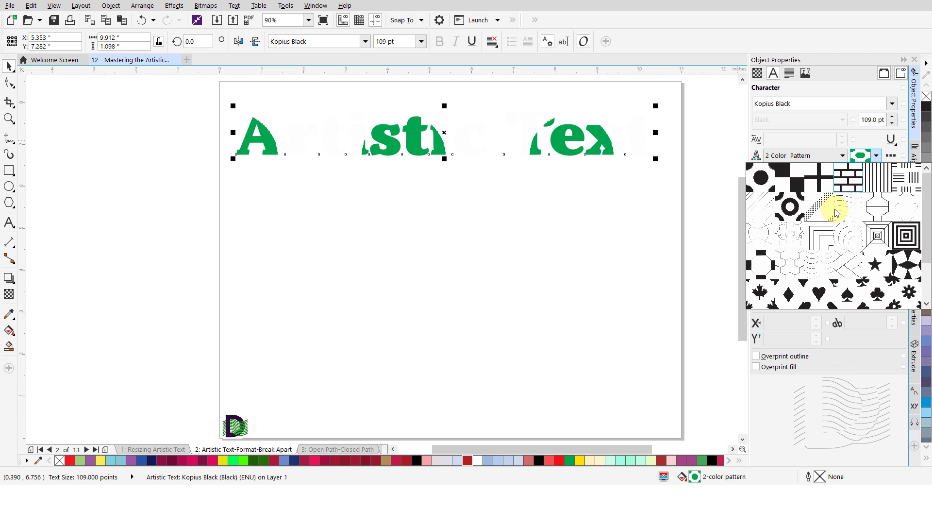
{"action": "left_click", "coordinate": [760, 293]}
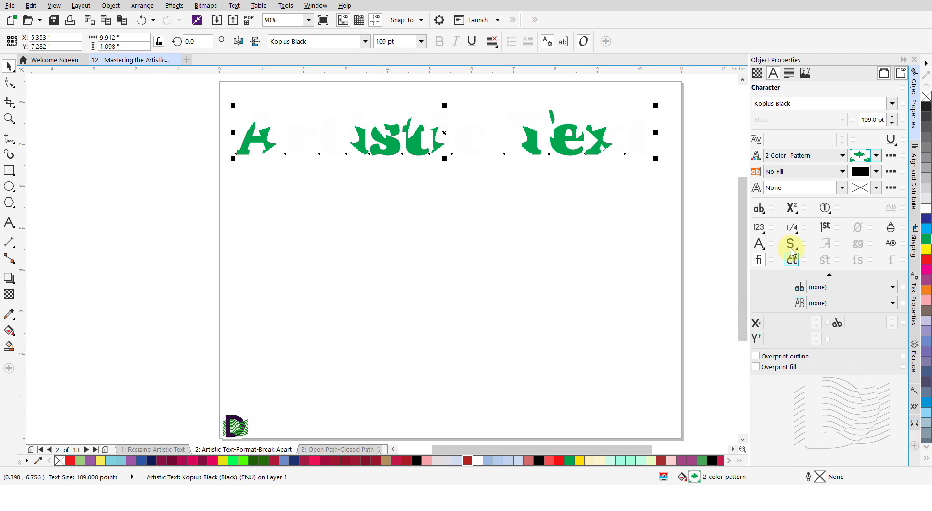
Step: Edit the pattern fill and set its front colour to bright red, CMYK 0, 100, 100, 0, keeping the text in view
{"action": "left_click", "coordinate": [889, 156]}
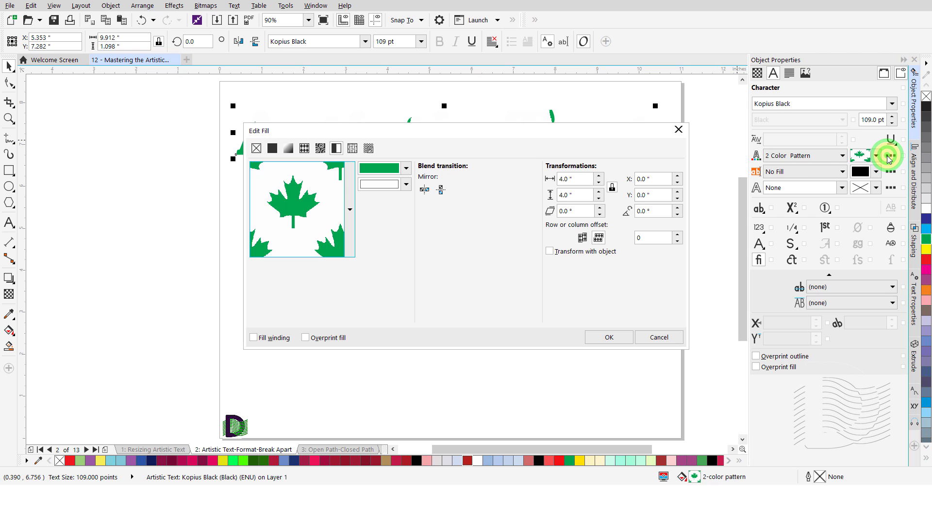
{"action": "left_click_drag", "start_coordinate": [407, 137], "coordinate": [454, 214]}
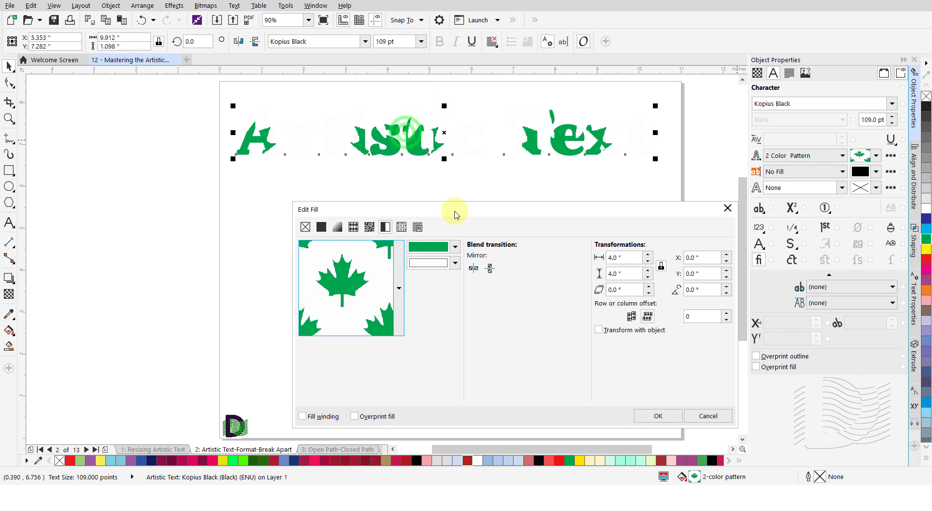
{"action": "left_click", "coordinate": [454, 247]}
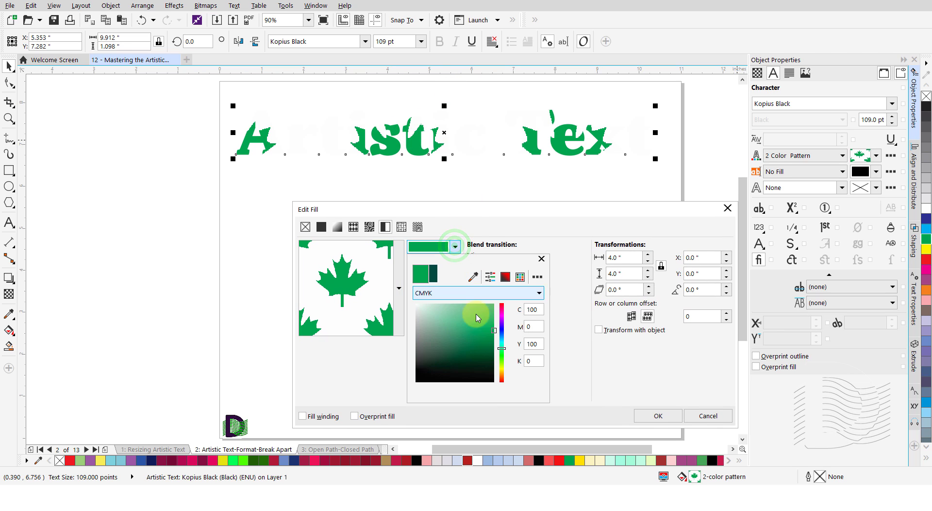
{"action": "left_click", "coordinate": [501, 348]}
{"action": "left_click", "coordinate": [501, 380]}
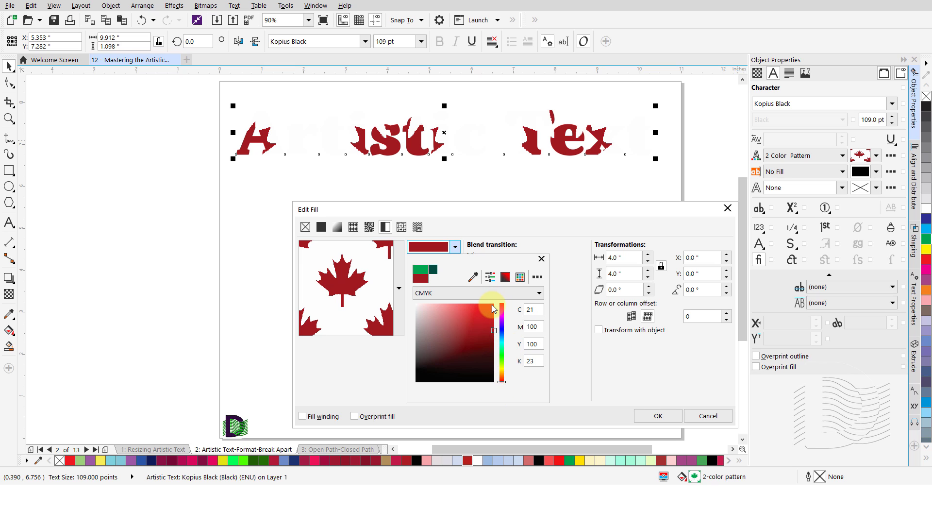
{"action": "left_click", "coordinate": [492, 306]}
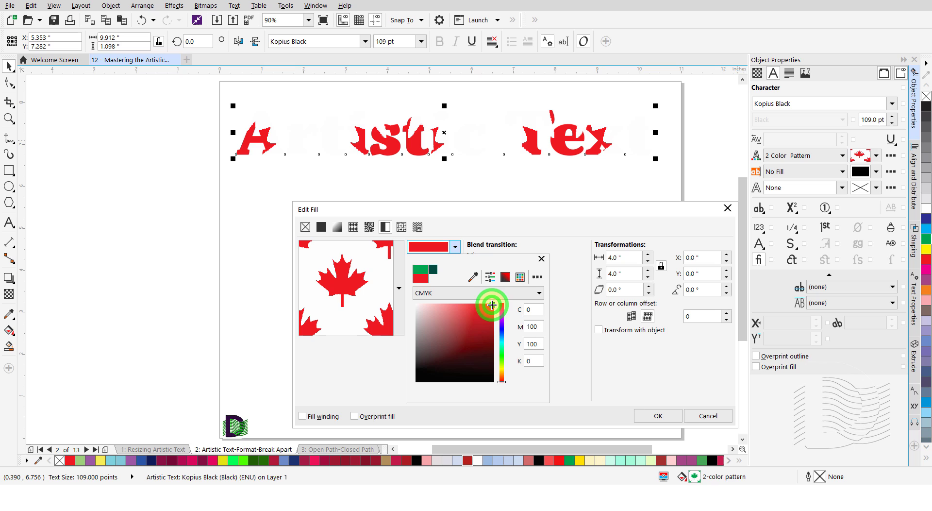
{"action": "left_click", "coordinate": [541, 258]}
Step: Set the maple leaf pattern's background colour to light red, CMYK 0, 57, 33, 0
{"action": "left_click", "coordinate": [454, 263]}
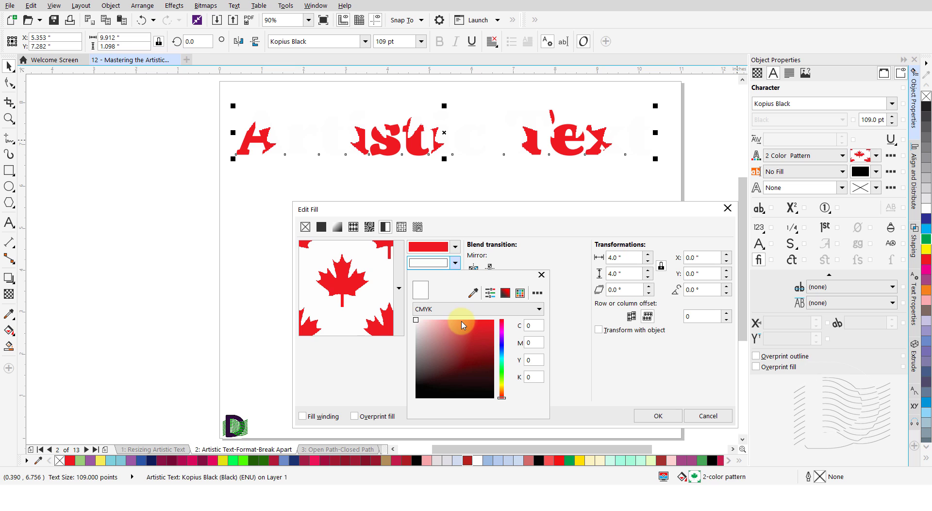
{"action": "left_click", "coordinate": [461, 321]}
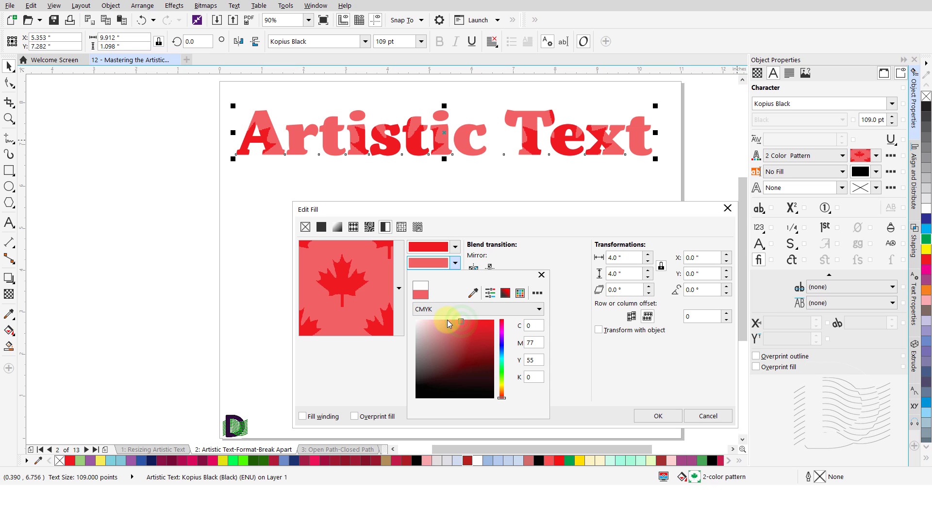
{"action": "left_click", "coordinate": [449, 321]}
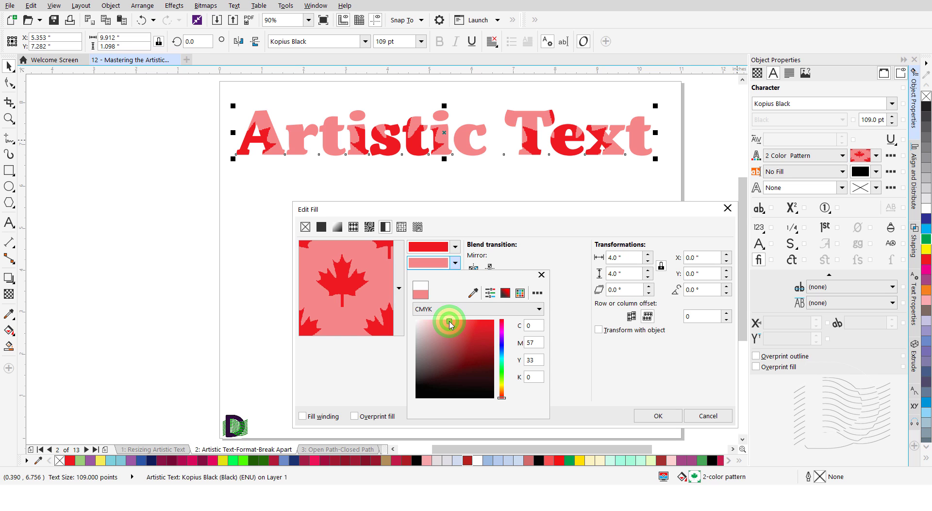
{"action": "left_click", "coordinate": [541, 275]}
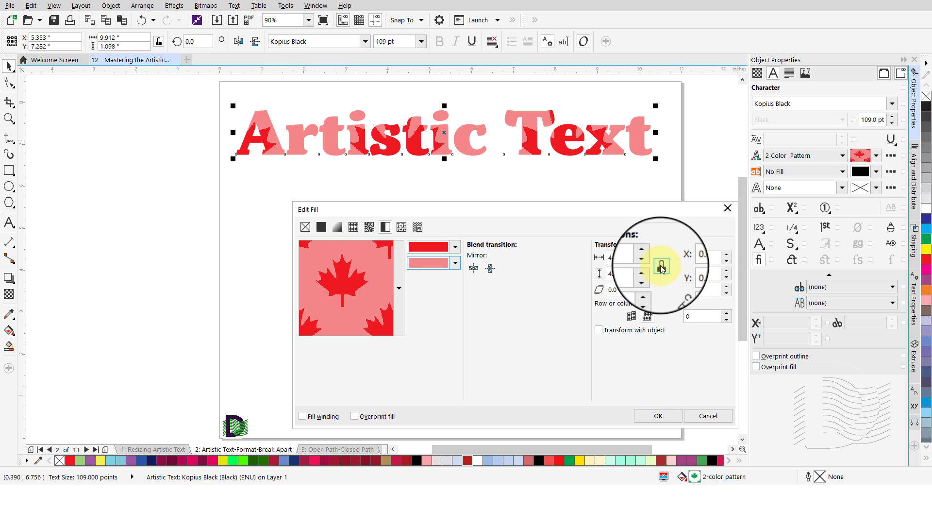
Step: Lock the pattern tile's proportions, set its width to 1.0 inch, and apply the edited fill
{"action": "left_click", "coordinate": [661, 267]}
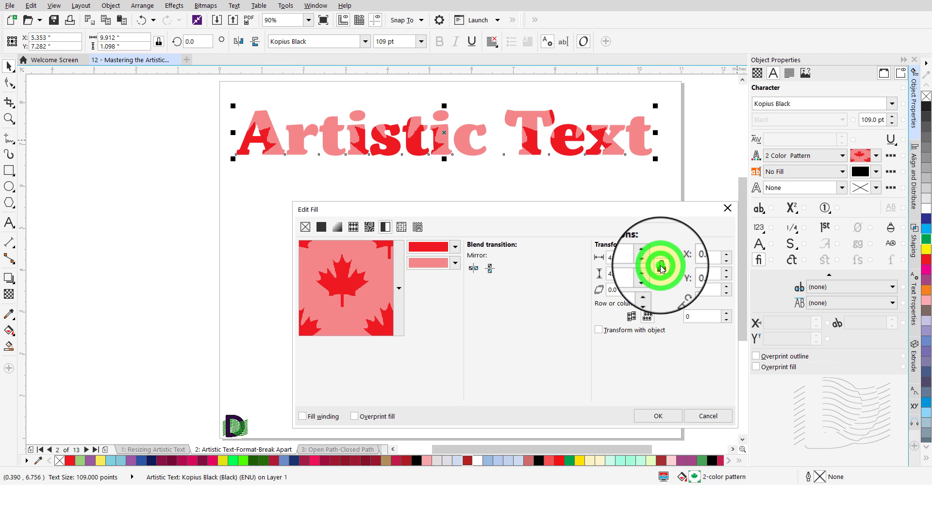
{"action": "left_click", "coordinate": [626, 259]}
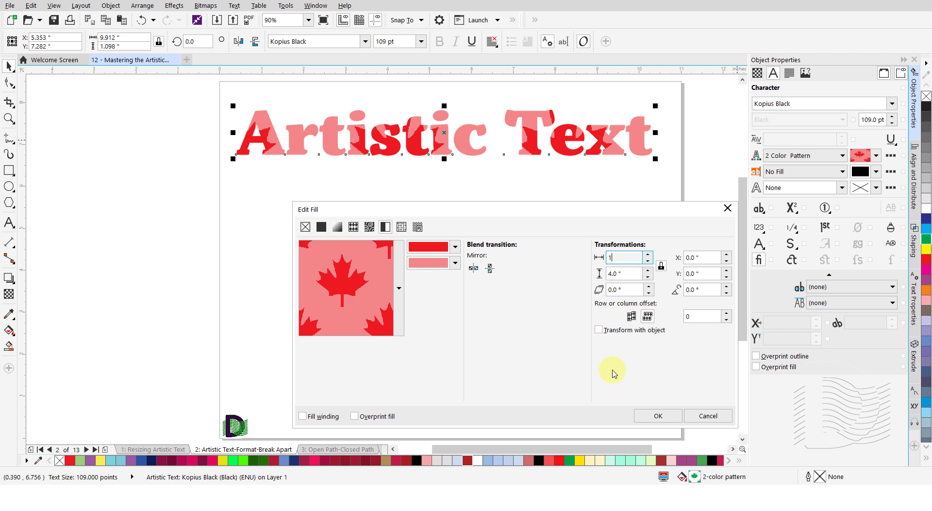
{"action": "key", "text": "Return"}
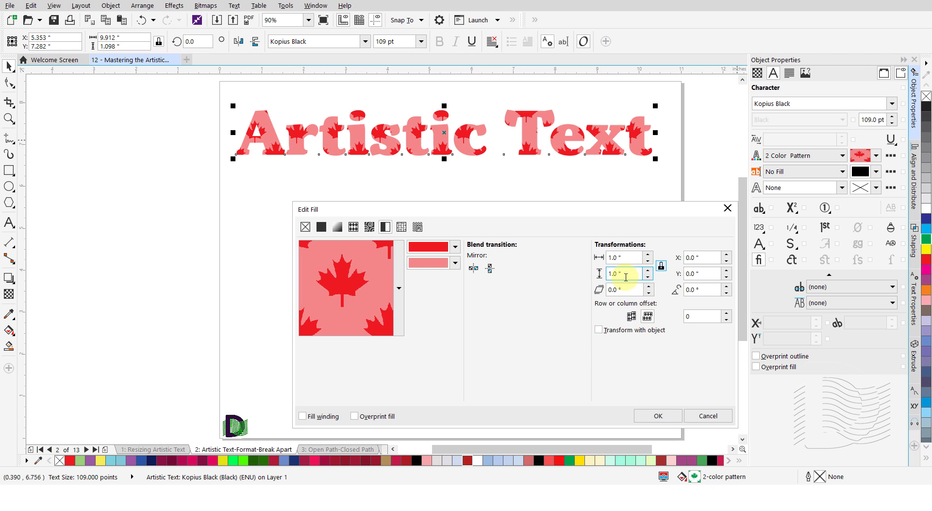
{"action": "left_click", "coordinate": [657, 418]}
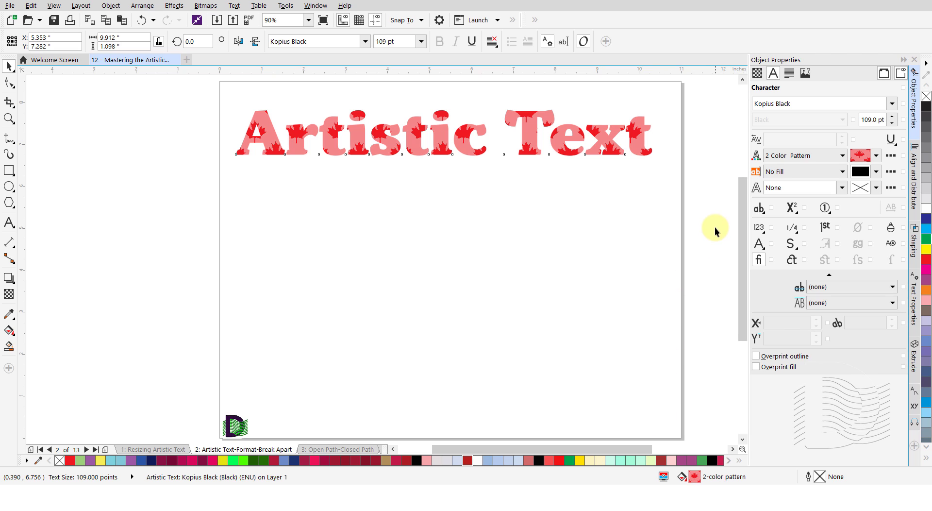
Step: Give the text characters a 1.0 mm outline and deselect the text
{"action": "left_click", "coordinate": [842, 188]}
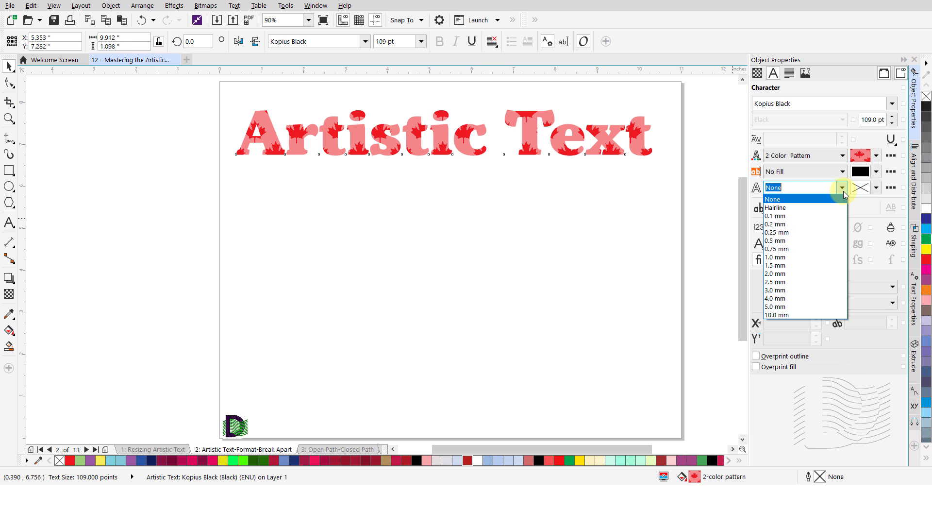
{"action": "left_click", "coordinate": [789, 257]}
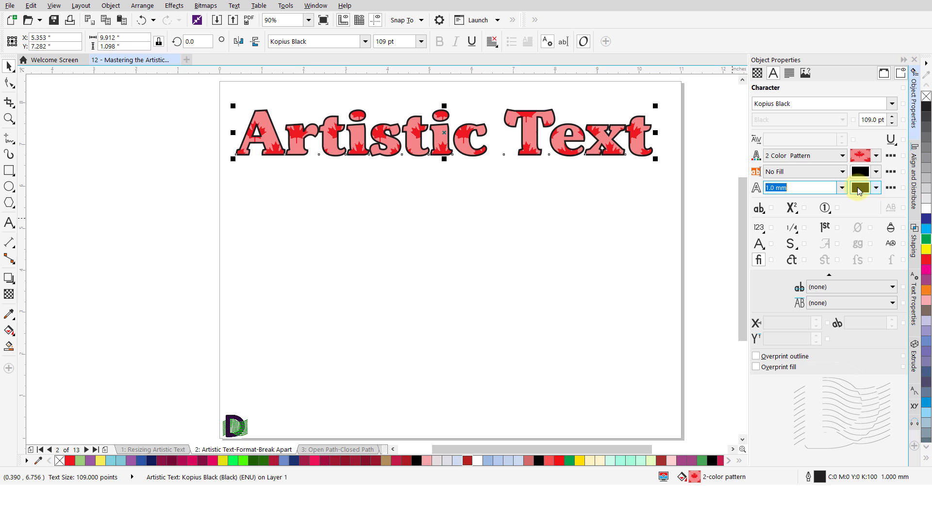
{"action": "left_click", "coordinate": [459, 216]}
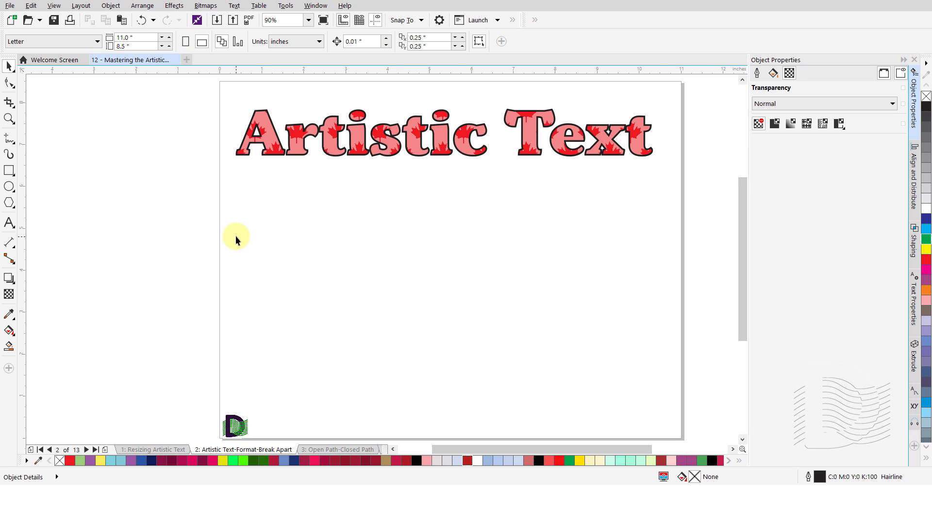
Step: Create a second artistic text below the first by pasting the copied "Artistic Text", and keep it selected as an object
{"action": "key", "text": "F8"}
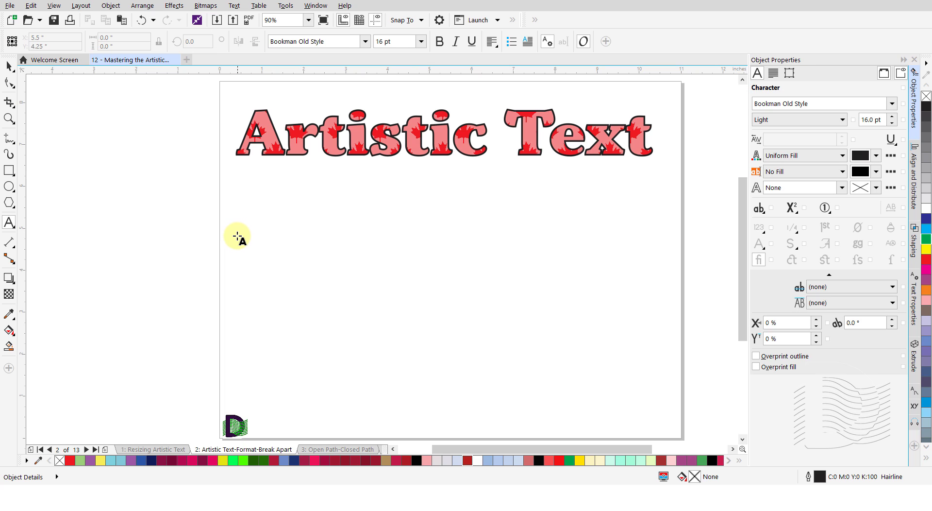
{"action": "left_click", "coordinate": [237, 237]}
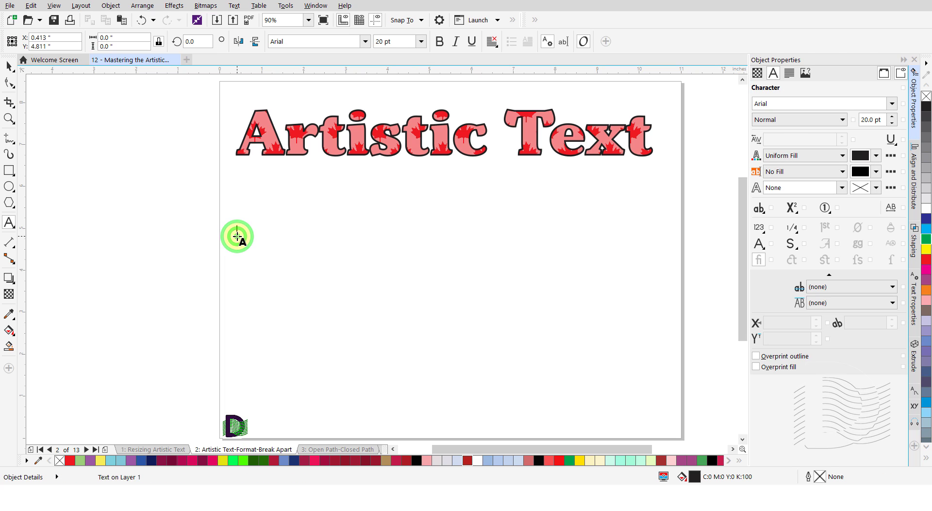
{"action": "key", "text": "ctrl+v"}
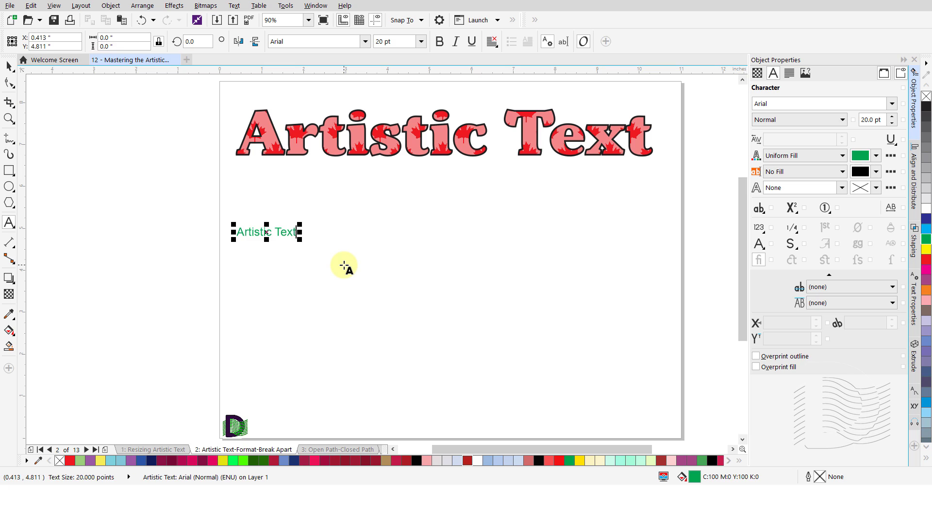
{"action": "key", "text": "ctrl+space"}
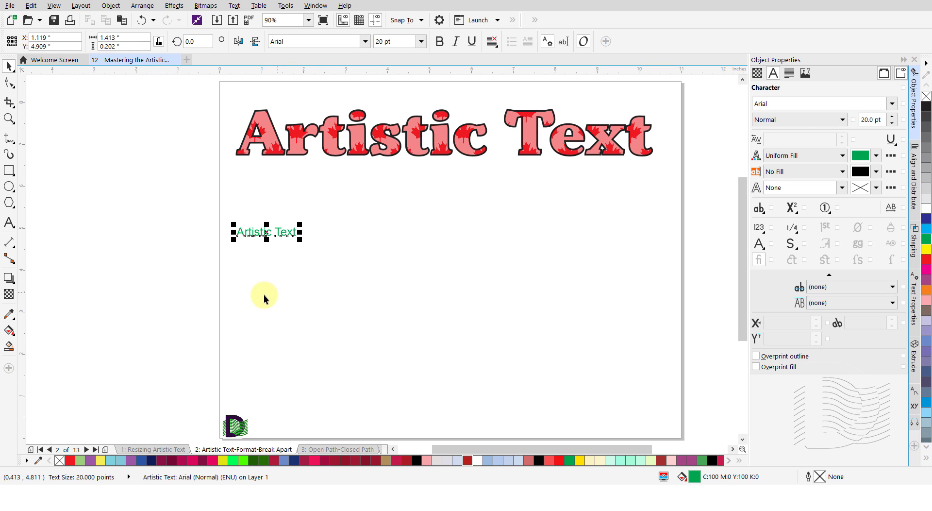
Step: Set the Attributes Eyedropper to sample the outline, fill and text properties
{"action": "left_click", "coordinate": [13, 319]}
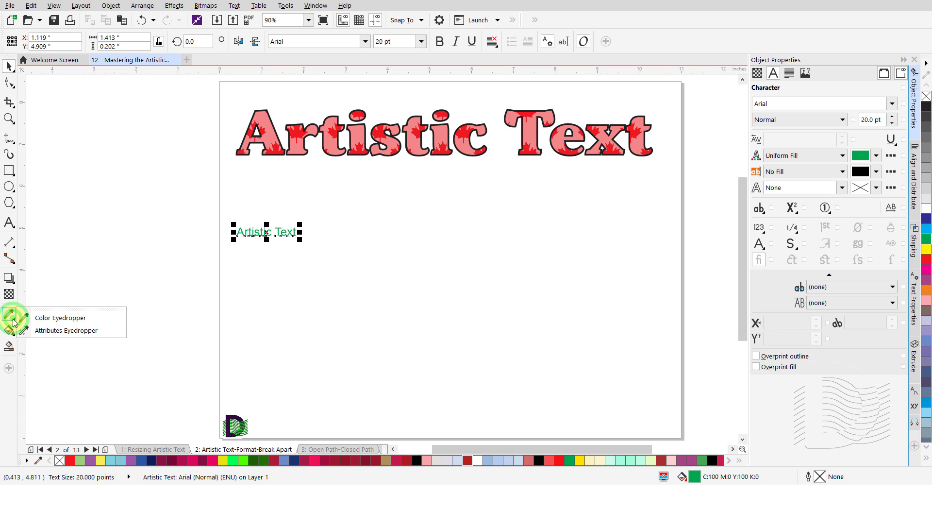
{"action": "left_click", "coordinate": [77, 331]}
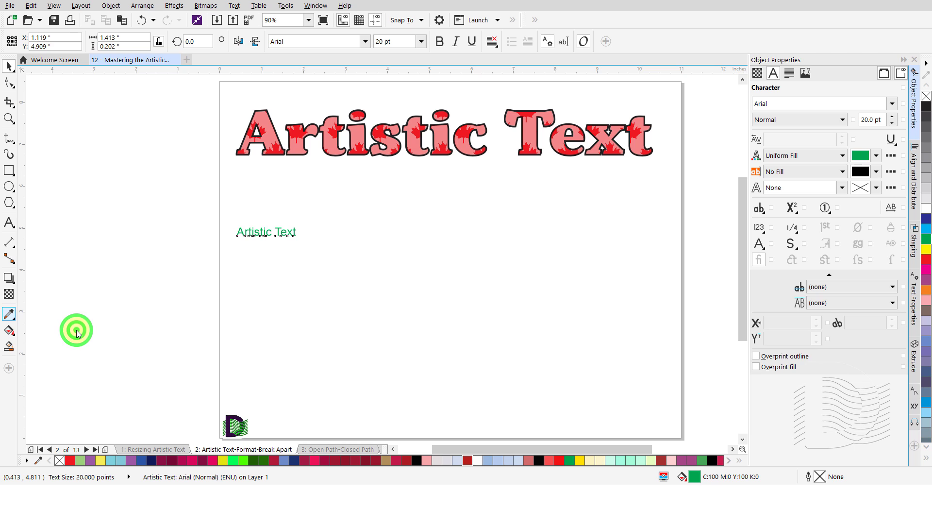
{"action": "left_click", "coordinate": [86, 125]}
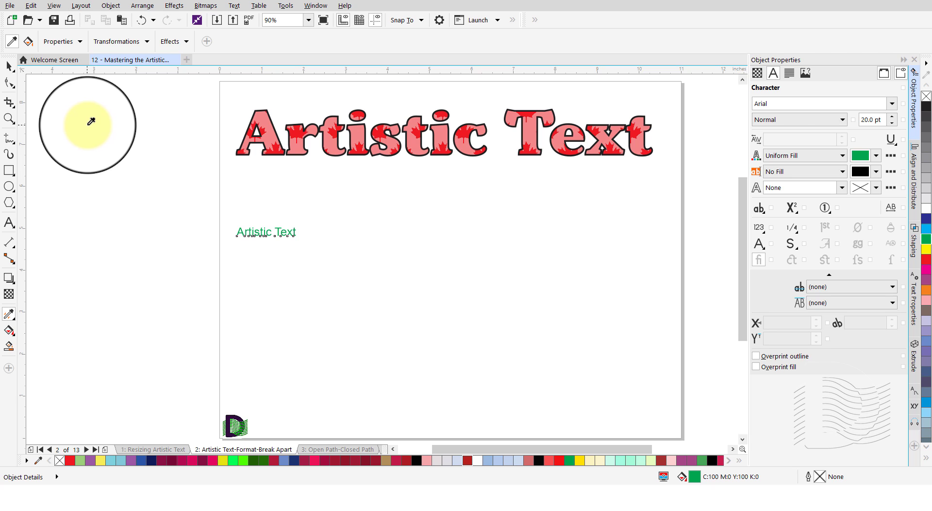
{"action": "left_click", "coordinate": [81, 42]}
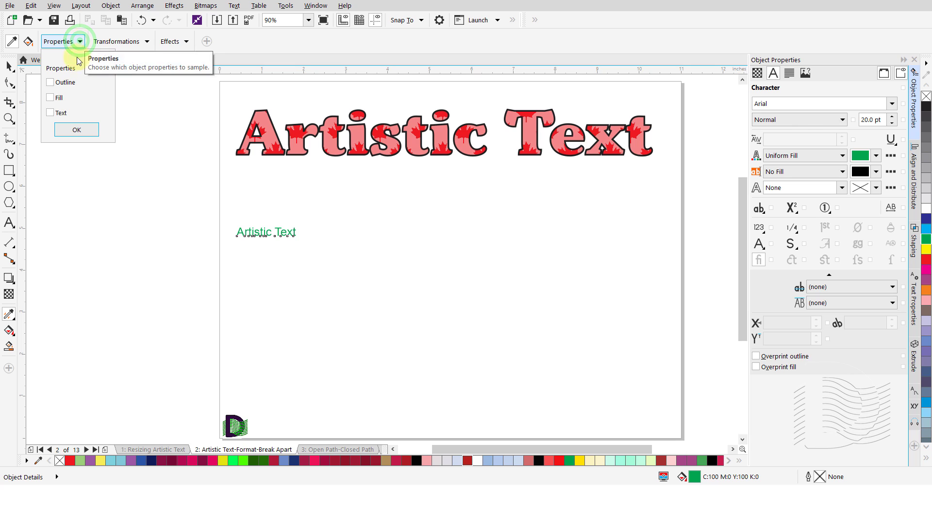
{"action": "left_click", "coordinate": [50, 82]}
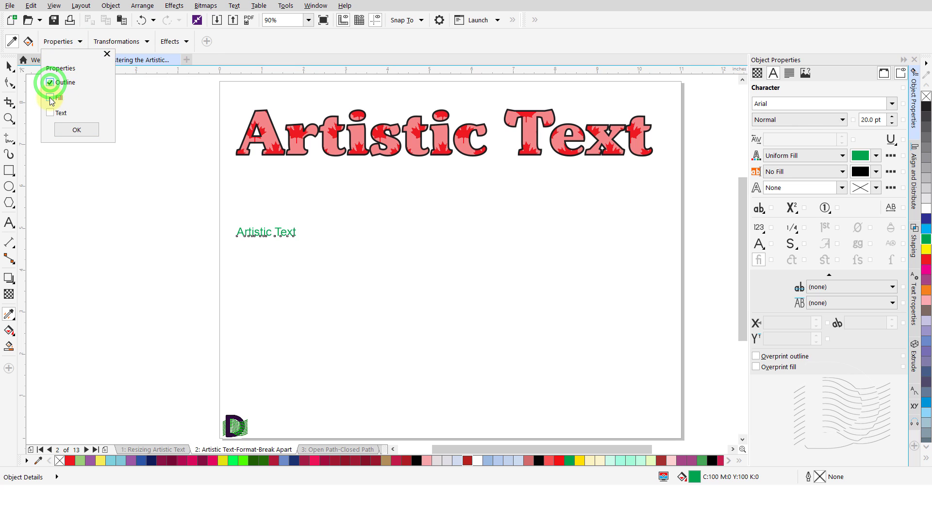
{"action": "left_click", "coordinate": [50, 98]}
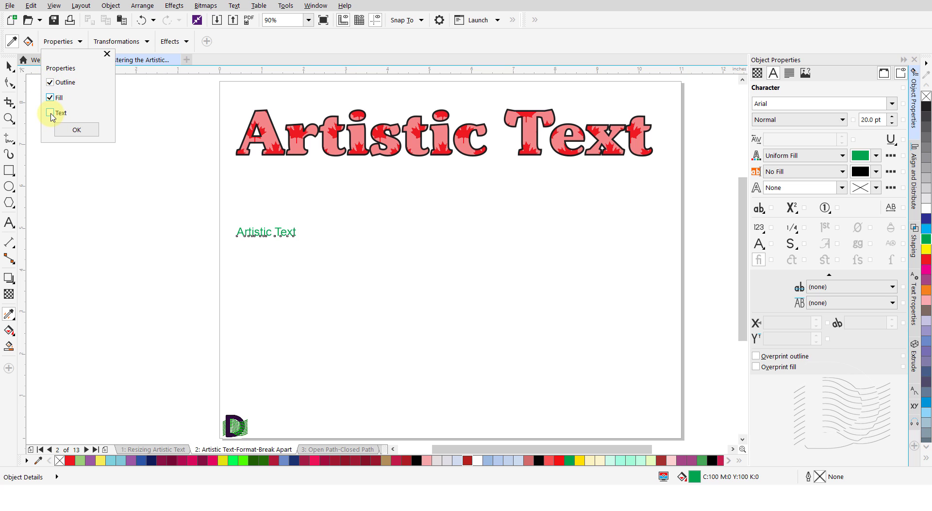
{"action": "left_click", "coordinate": [51, 114]}
{"action": "left_click", "coordinate": [89, 130]}
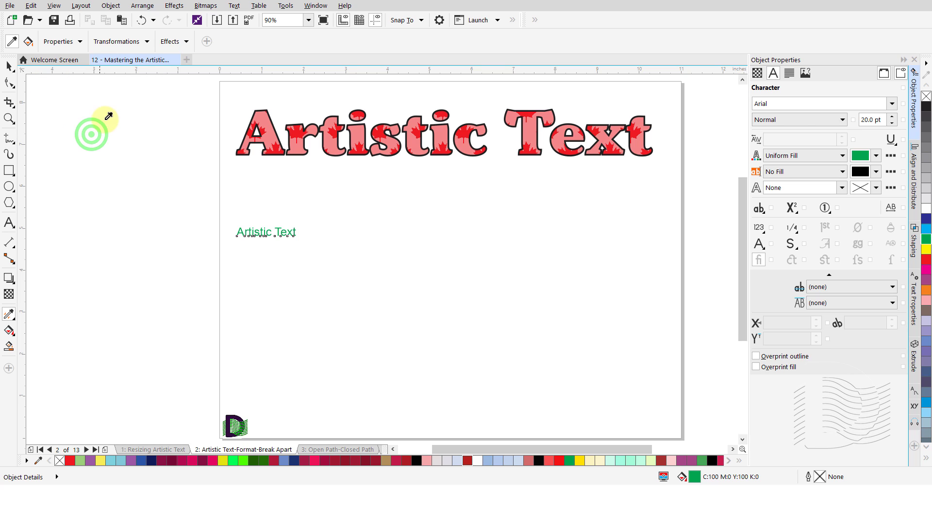
Step: Include size in the eyedropper's sampled transformations and leave all effects unselected
{"action": "left_click", "coordinate": [146, 42]}
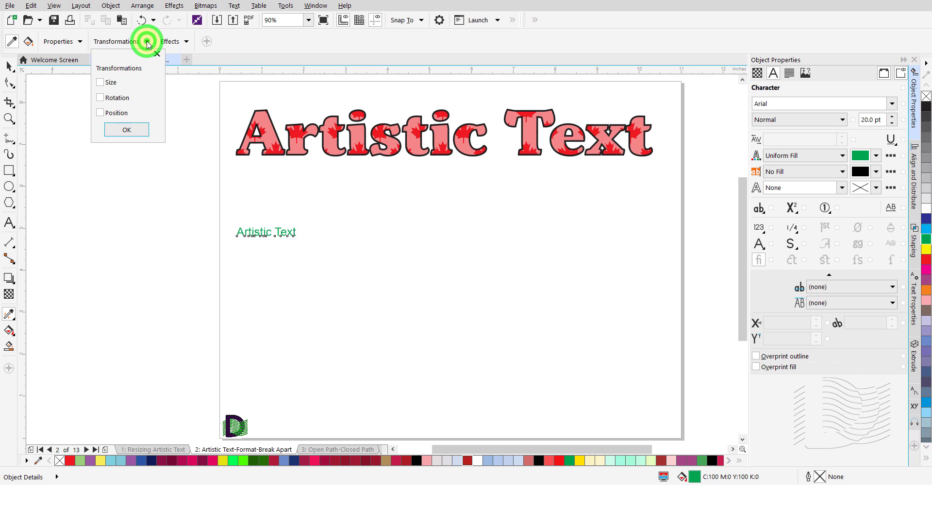
{"action": "left_click", "coordinate": [101, 84]}
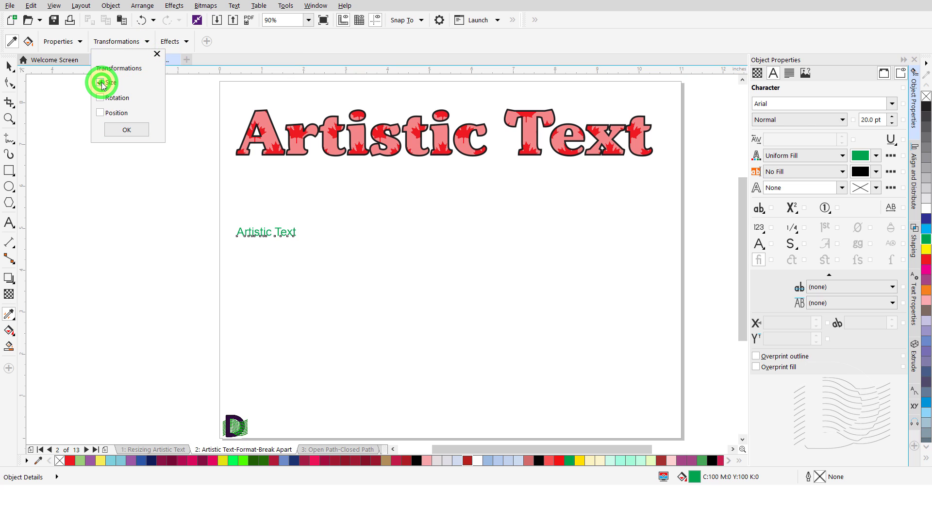
{"action": "left_click", "coordinate": [127, 131]}
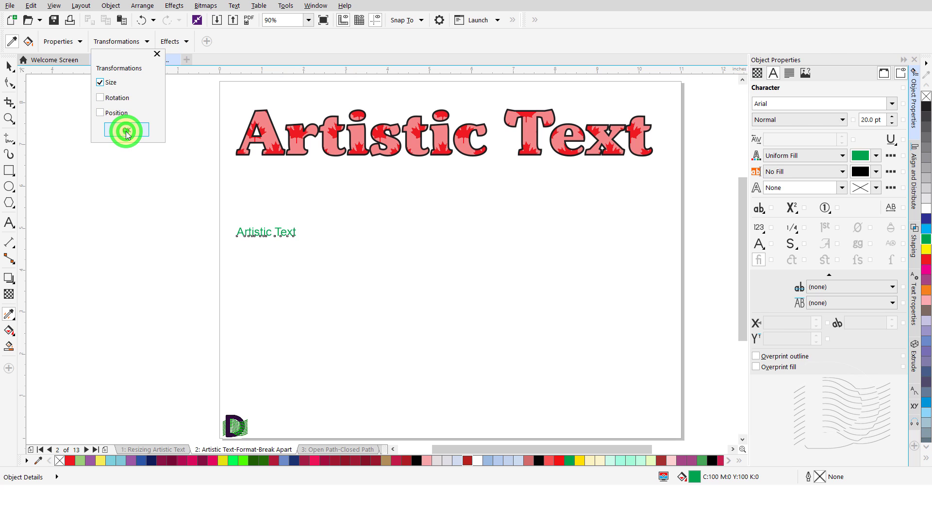
{"action": "left_click", "coordinate": [186, 41]}
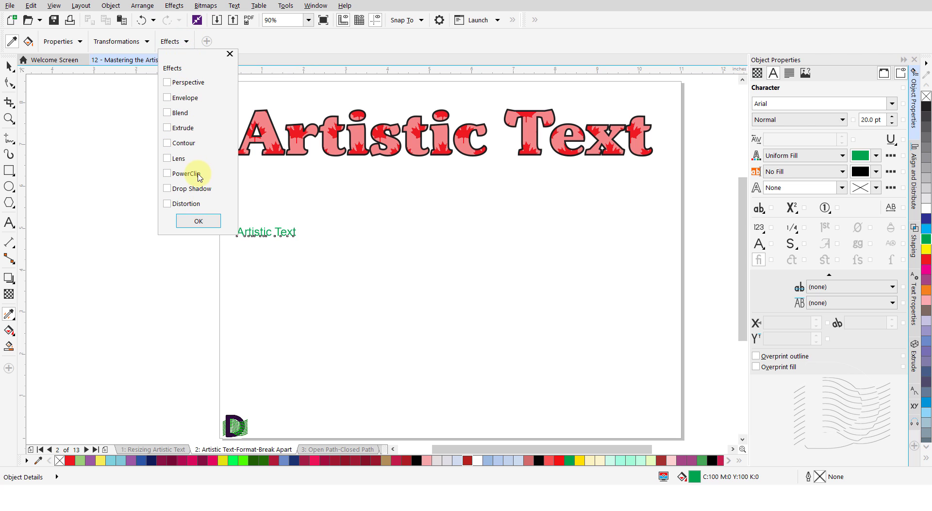
{"action": "left_click", "coordinate": [197, 222]}
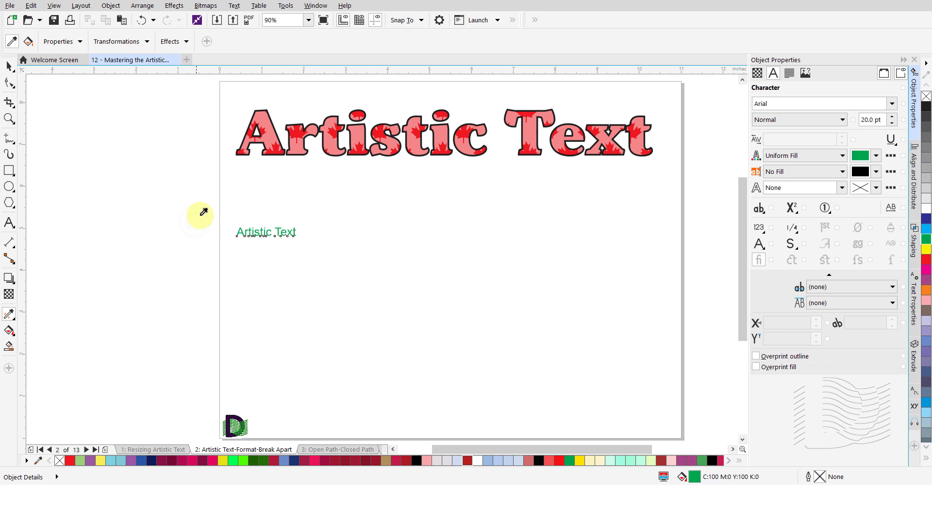
Step: Sample the maple leaf text's attributes, apply them to the small green text below, and deselect everything
{"action": "left_click", "coordinate": [270, 136]}
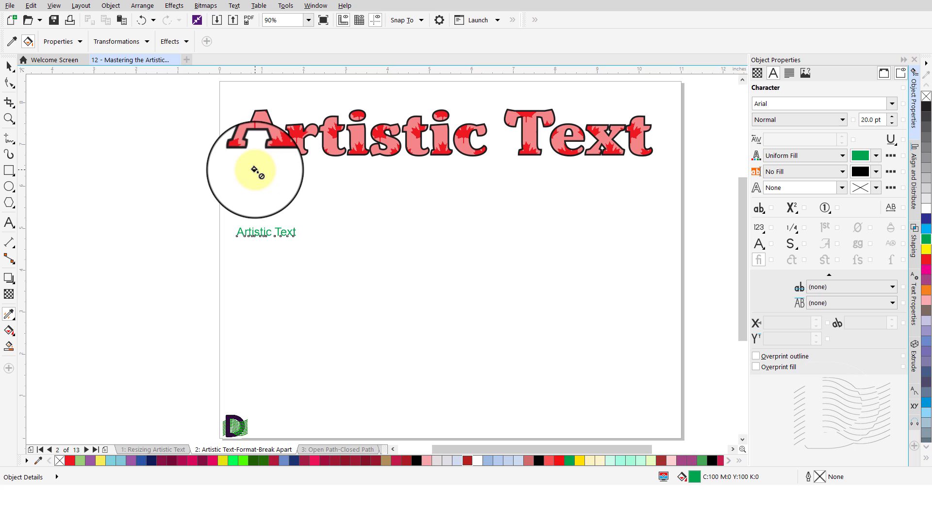
{"action": "left_click", "coordinate": [265, 229]}
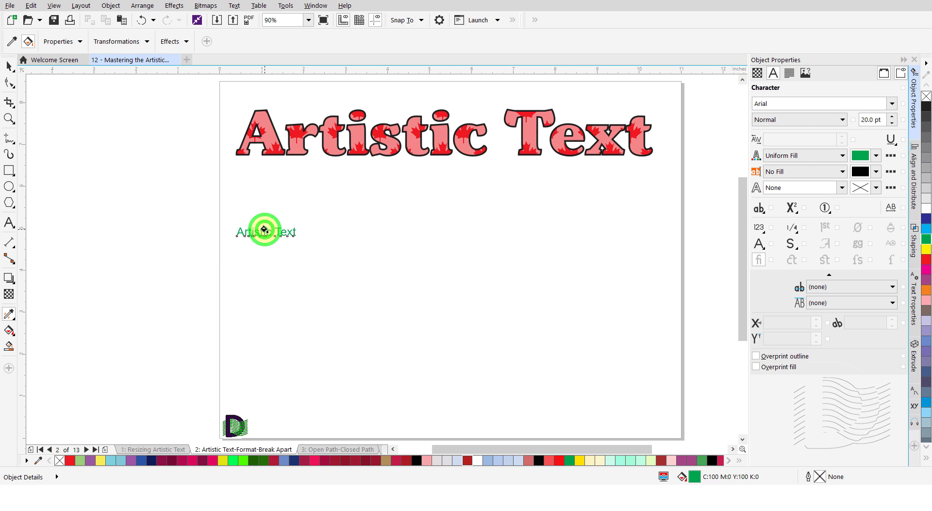
{"action": "key", "text": "space"}
{"action": "left_click", "coordinate": [265, 258]}
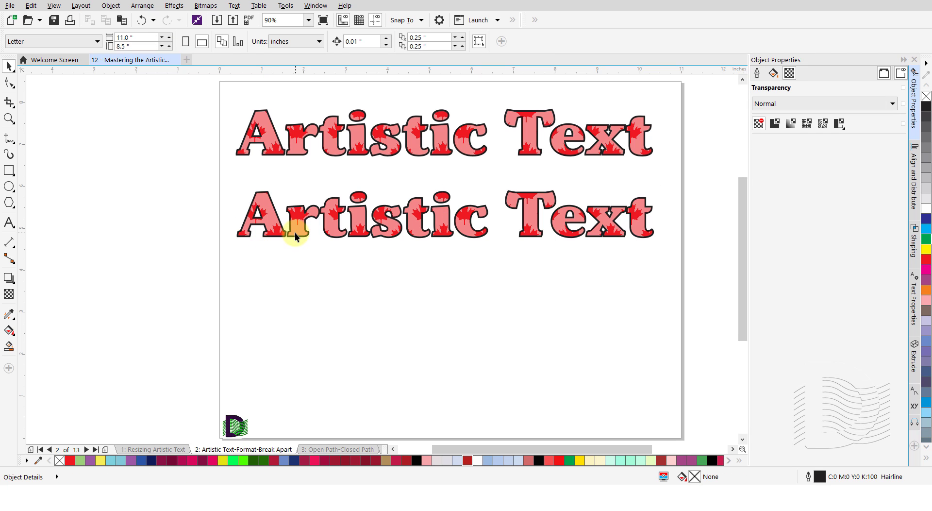
Step: Give the second "t" of "Artistic" in the lower text a 13% vertical character offset and a 10° character angle
{"action": "key", "text": "F8"}
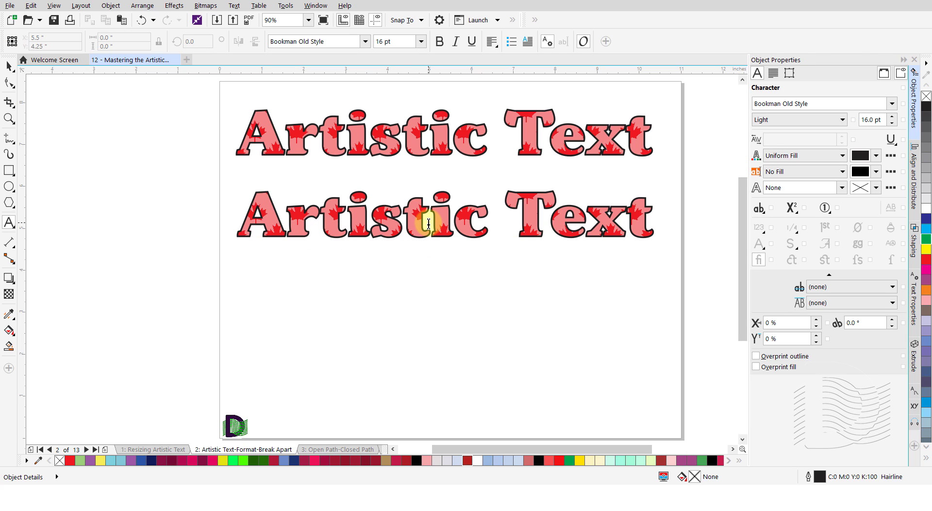
{"action": "left_click_drag", "start_coordinate": [428, 223], "coordinate": [414, 229]}
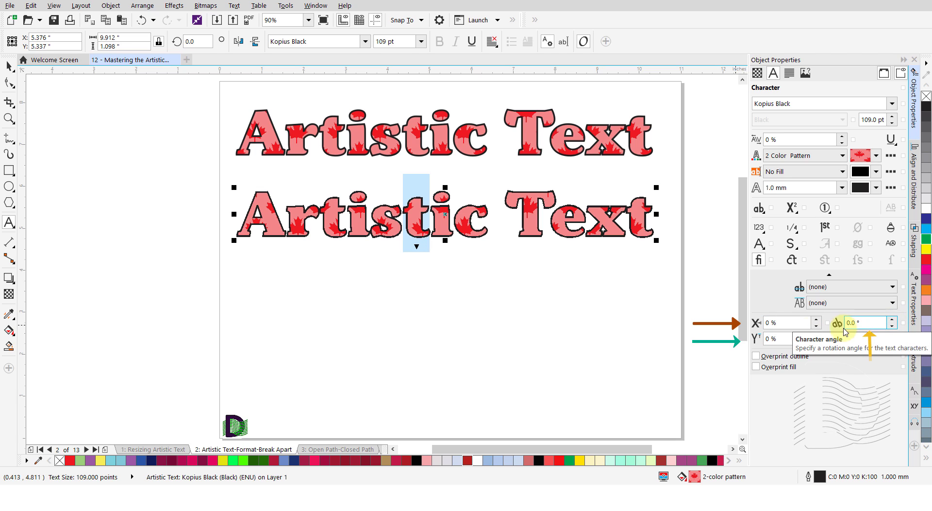
{"action": "left_click", "coordinate": [783, 323]}
{"action": "double_click", "coordinate": [783, 323]}
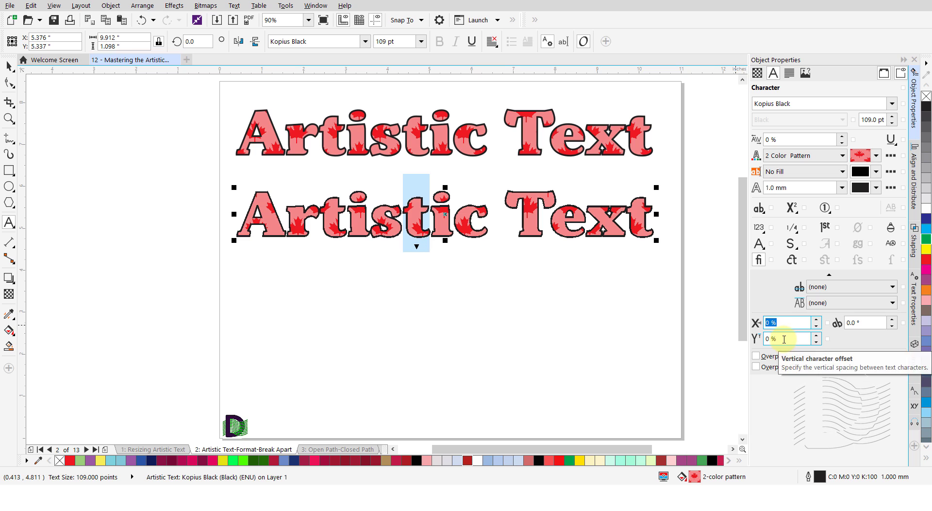
{"action": "double_click", "coordinate": [783, 339]}
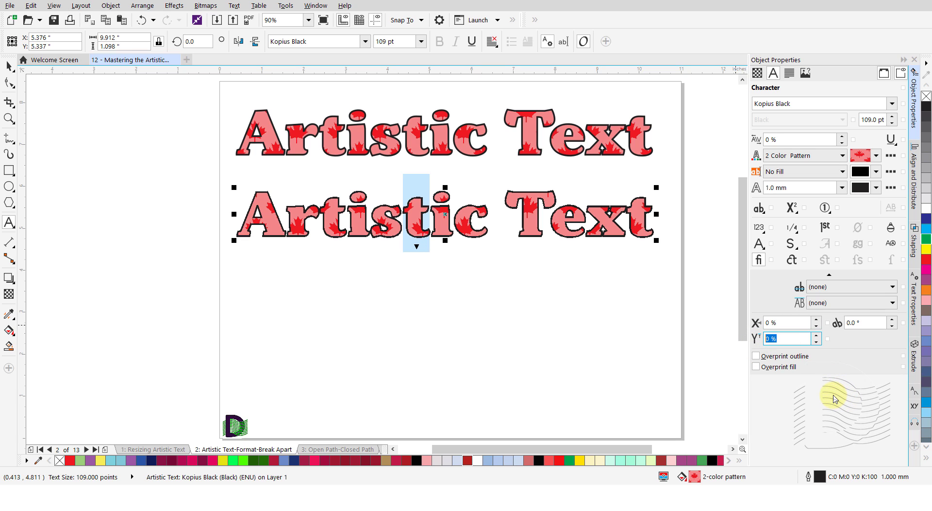
{"action": "type", "text": "13"}
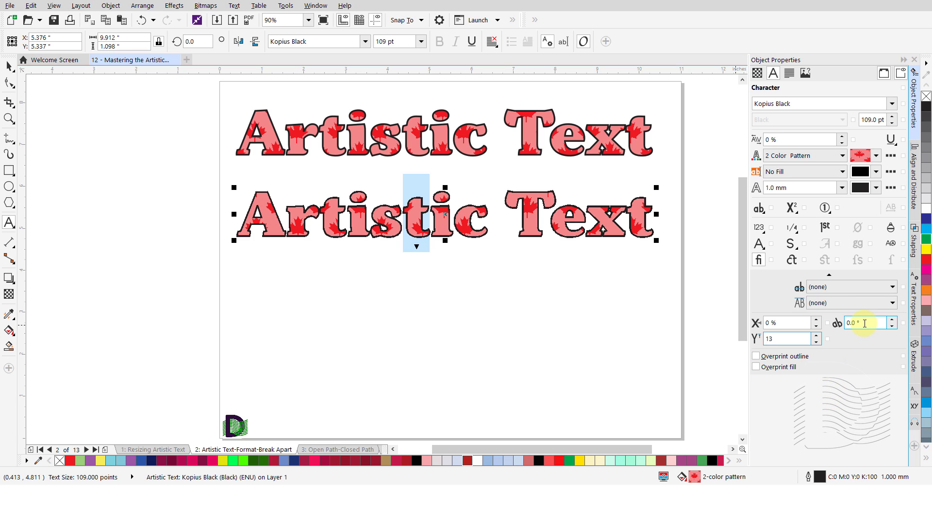
{"action": "left_click", "coordinate": [851, 322]}
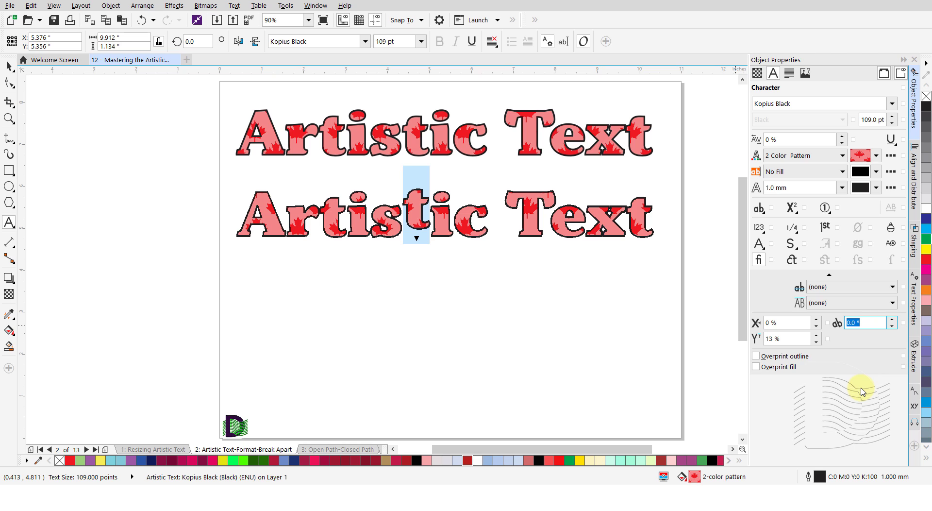
{"action": "type", "text": "10"}
{"action": "key", "text": "Return"}
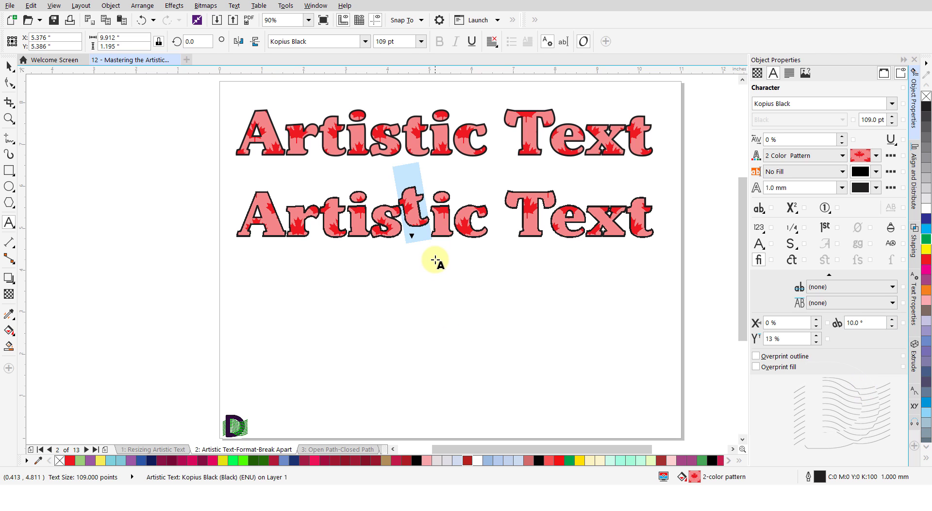
Step: Set the vertical character offset of the last "i" of "Artistic" in the lower text to 23%
{"action": "left_click_drag", "start_coordinate": [452, 222], "coordinate": [437, 222]}
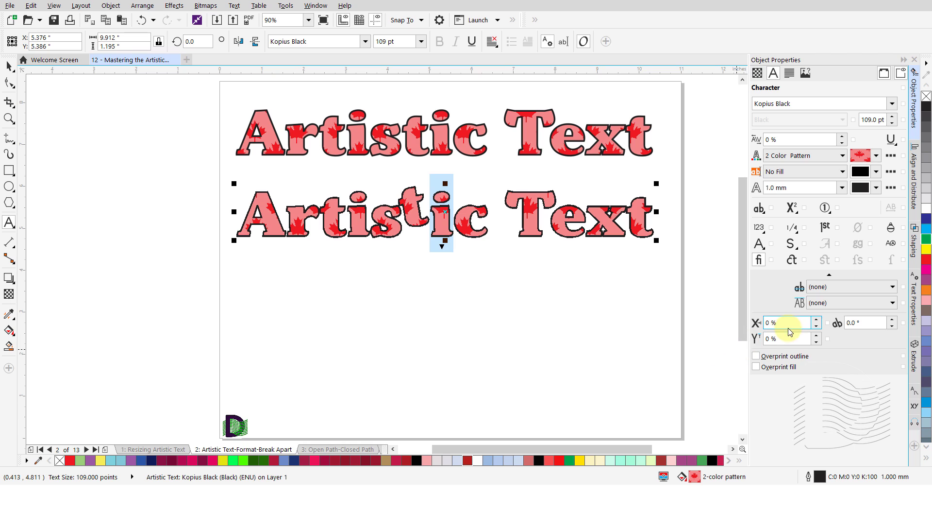
{"action": "left_click", "coordinate": [766, 322]}
{"action": "double_click", "coordinate": [767, 322]}
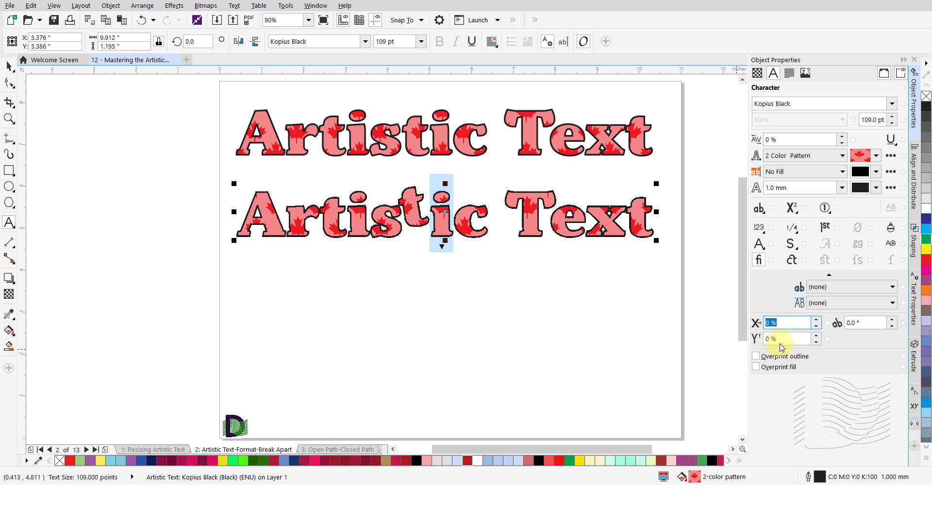
{"action": "left_click", "coordinate": [780, 338]}
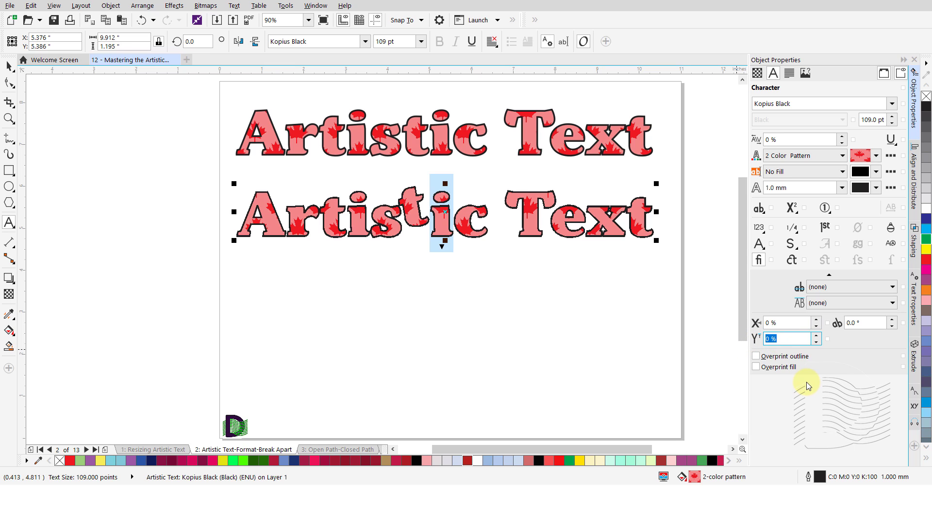
{"action": "type", "text": "23"}
{"action": "left_click", "coordinate": [860, 323]}
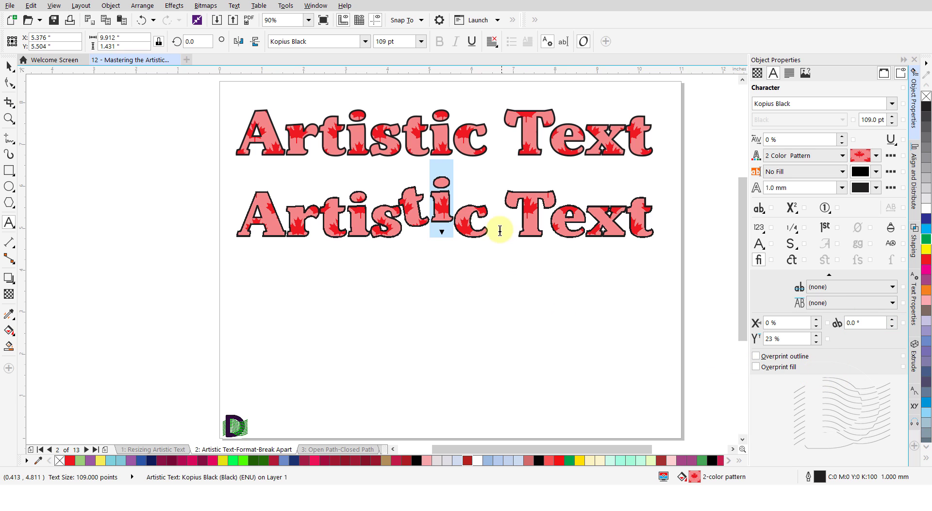
Step: Give the lower text's "c" a -2% horizontal offset, 13% vertical offset and -10° character angle, and deselect the text
{"action": "left_click_drag", "start_coordinate": [487, 223], "coordinate": [462, 222]}
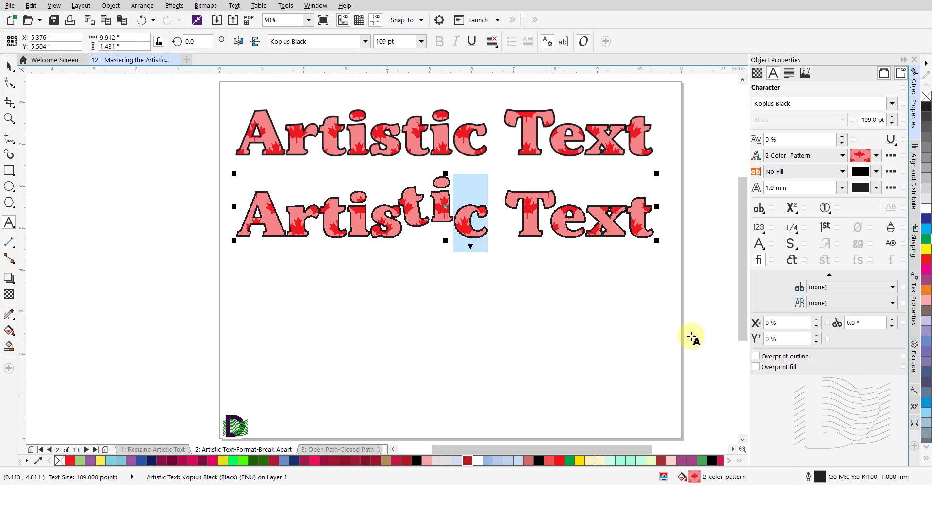
{"action": "left_click", "coordinate": [783, 321]}
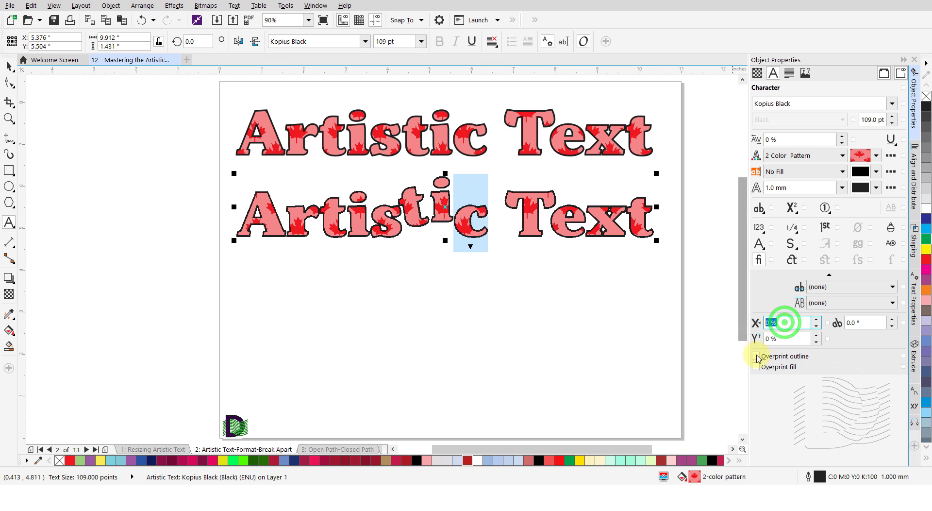
{"action": "type", "text": "-2"}
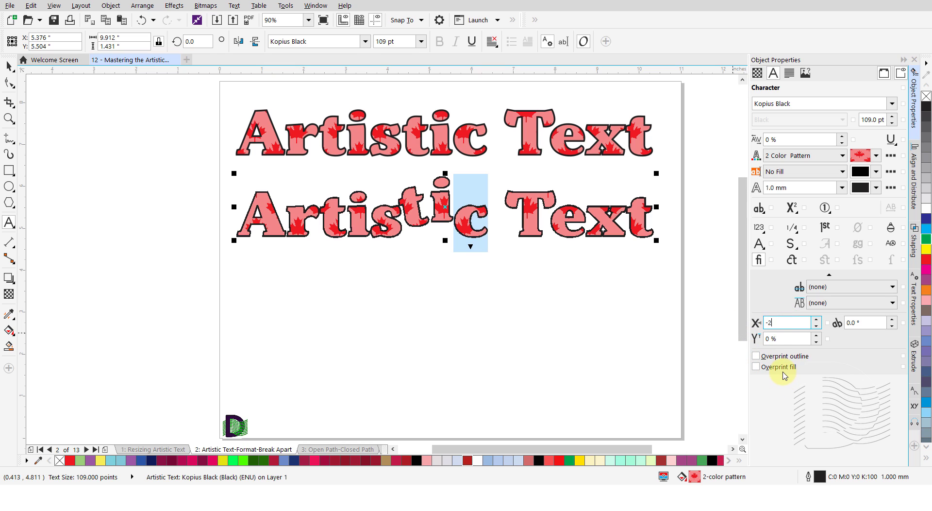
{"action": "left_click", "coordinate": [780, 337]}
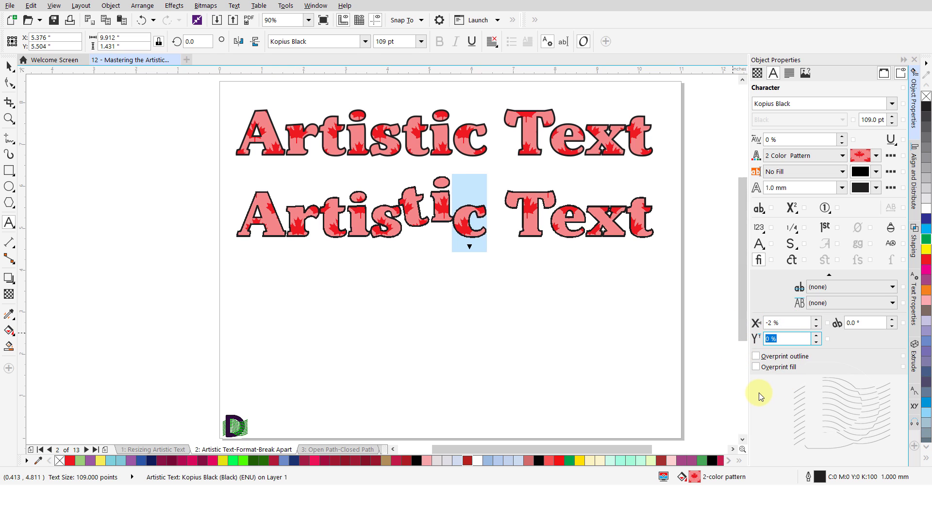
{"action": "type", "text": "13"}
{"action": "left_click", "coordinate": [859, 323]}
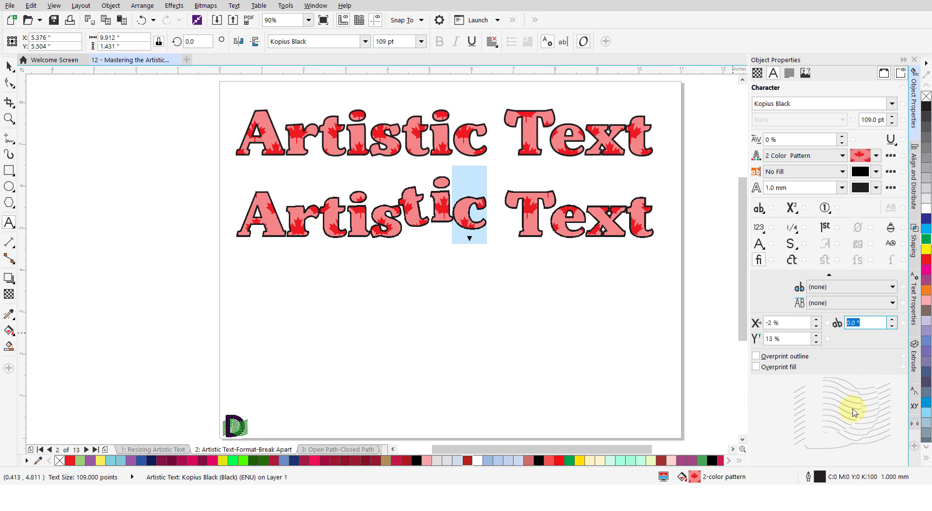
{"action": "type", "text": "-10"}
{"action": "key", "text": "Return"}
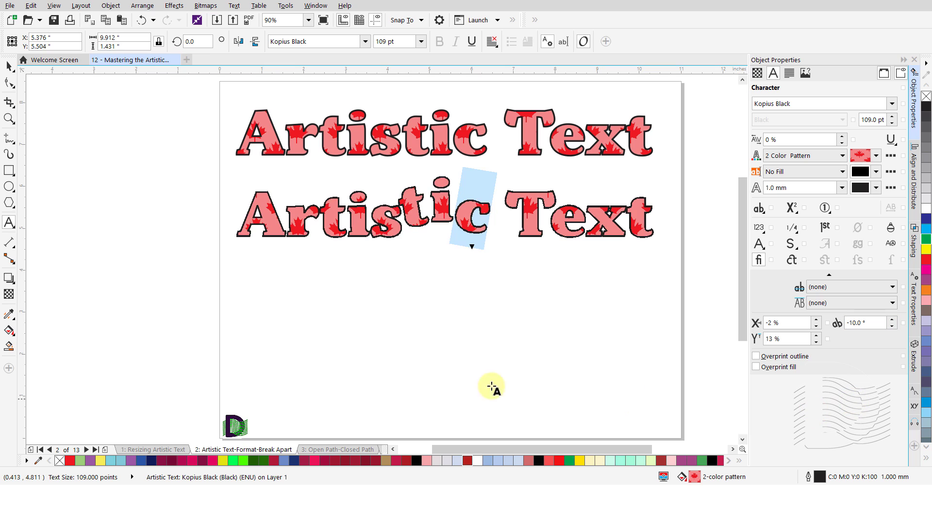
{"action": "key", "text": "ctrl+space"}
{"action": "left_click", "coordinate": [415, 298]}
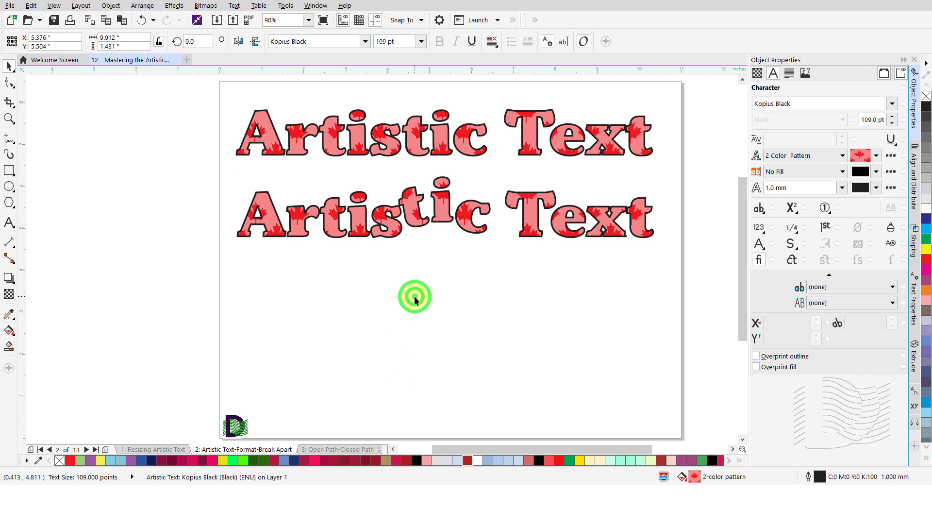
Step: Place a copy of the text with the shifted letters directly below it and deselect the copy
{"action": "left_click", "coordinate": [389, 232]}
{"action": "left_click_drag", "start_coordinate": [388, 233], "coordinate": [385, 298]}
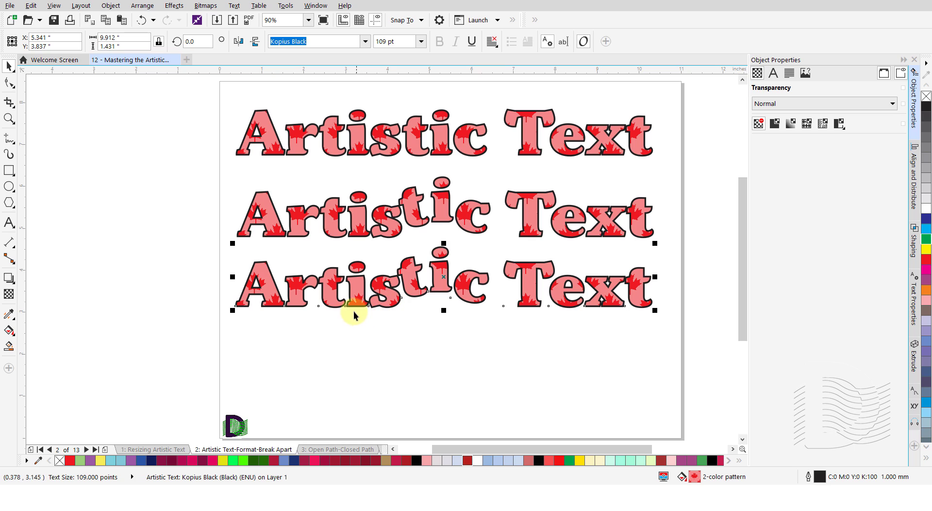
{"action": "right_click", "coordinate": [341, 330]}
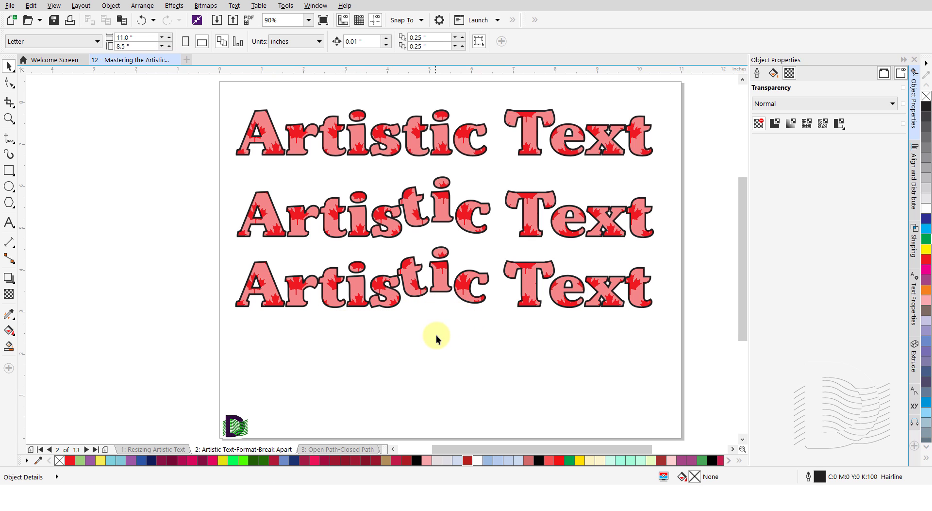
Step: Straighten the lowest "Artistic Text" copy so its letter offsets and angles are removed, and deselect it
{"action": "left_click", "coordinate": [409, 279]}
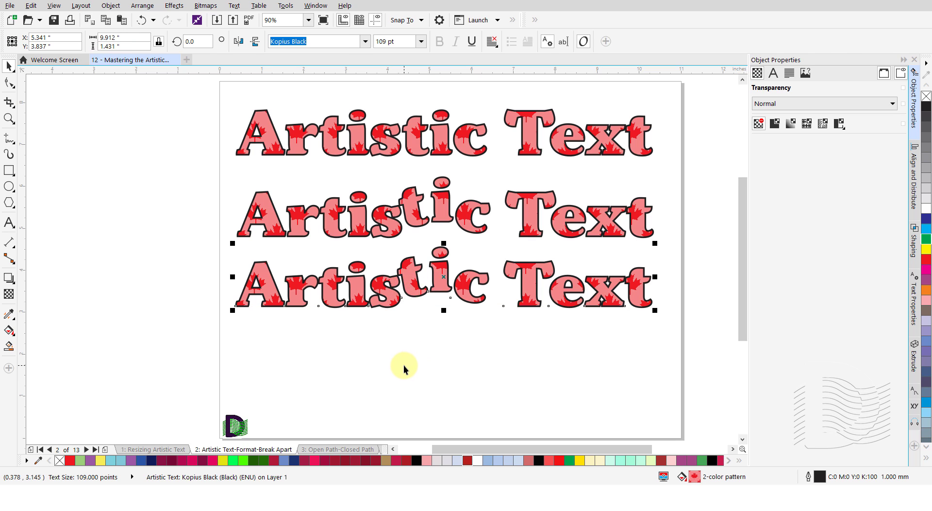
{"action": "left_click", "coordinate": [234, 6]}
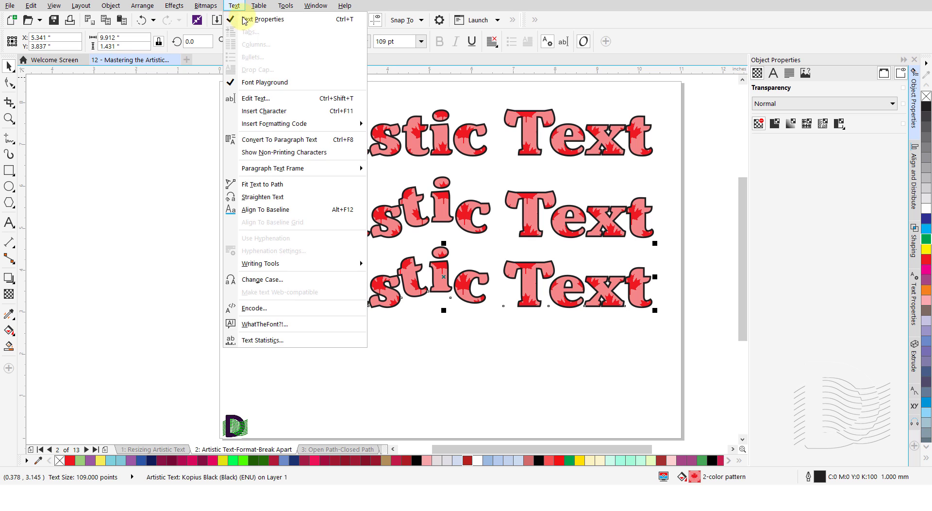
{"action": "left_click", "coordinate": [296, 196]}
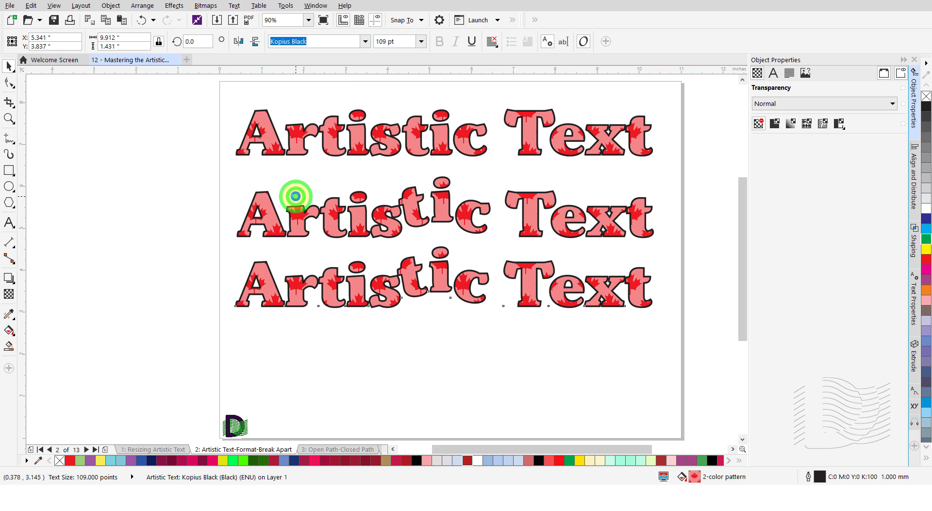
{"action": "left_click", "coordinate": [417, 353]}
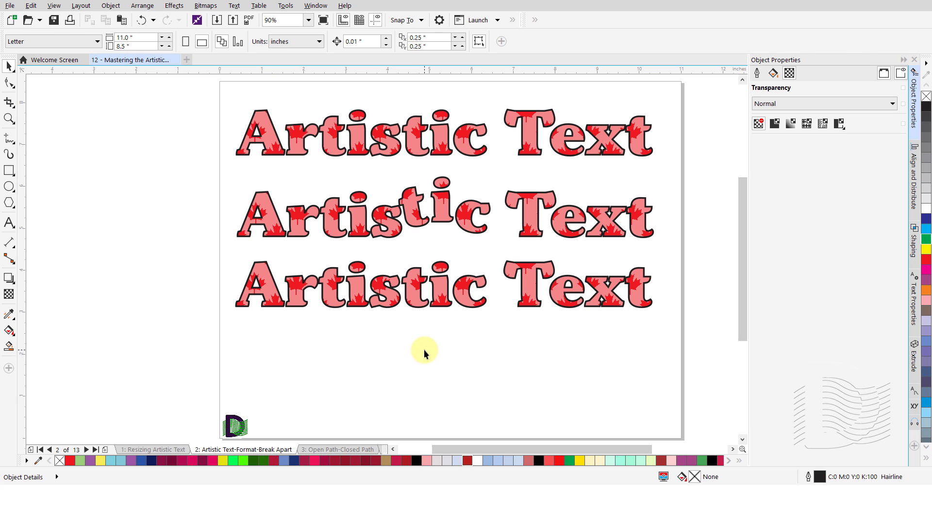
Step: Break the lowest text apart into separate words and delete the word "Text"
{"action": "left_click", "coordinate": [415, 299]}
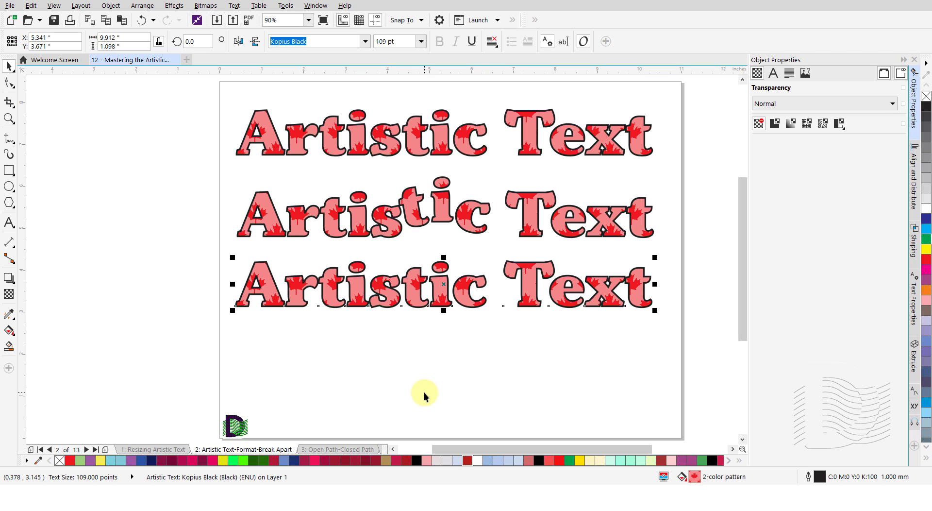
{"action": "key", "text": "ctrl+k"}
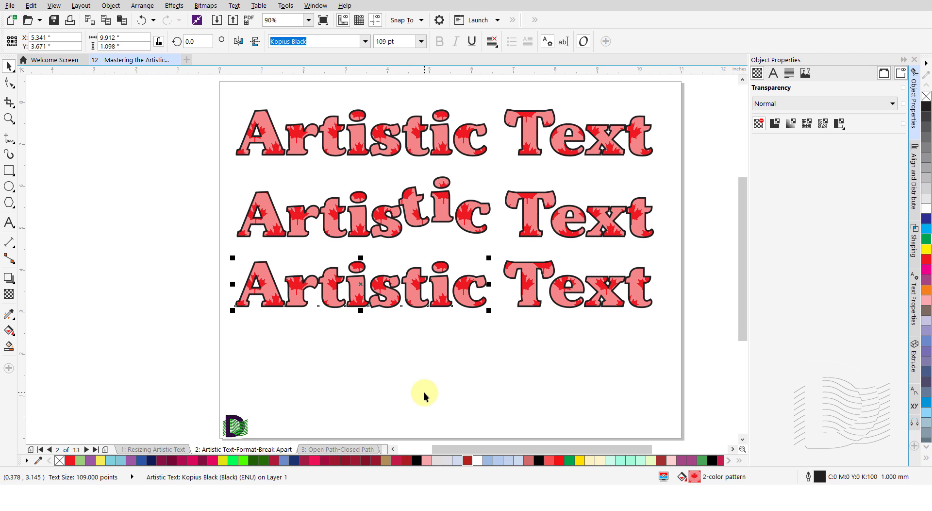
{"action": "left_click", "coordinate": [425, 391]}
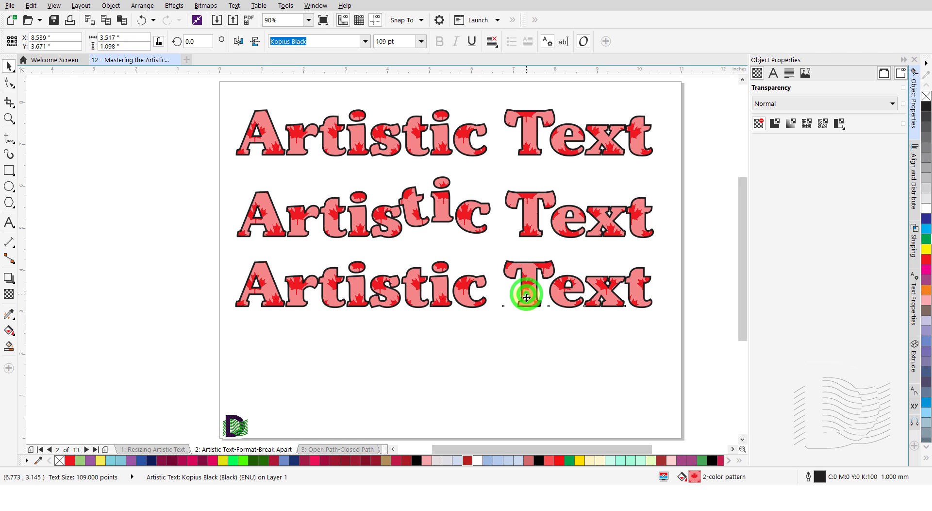
{"action": "left_click_drag", "start_coordinate": [525, 293], "coordinate": [540, 374]}
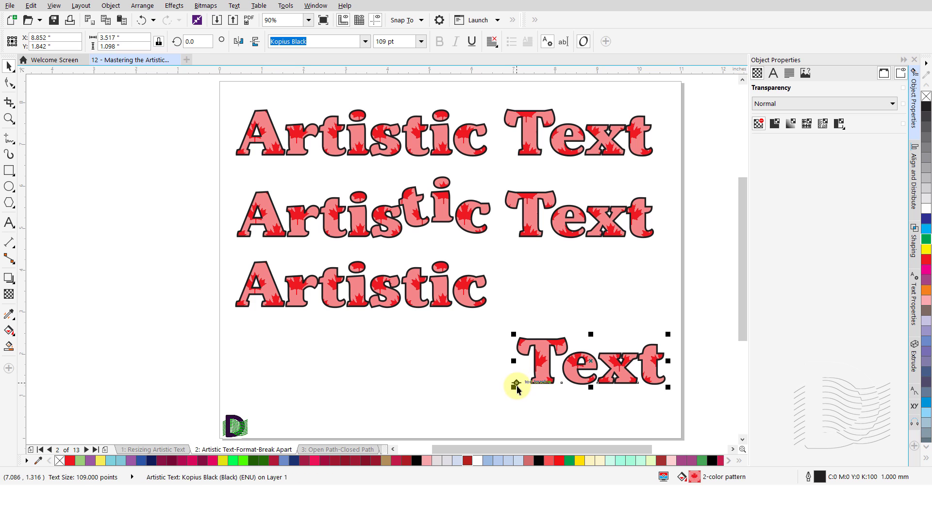
{"action": "key", "text": "Delete"}
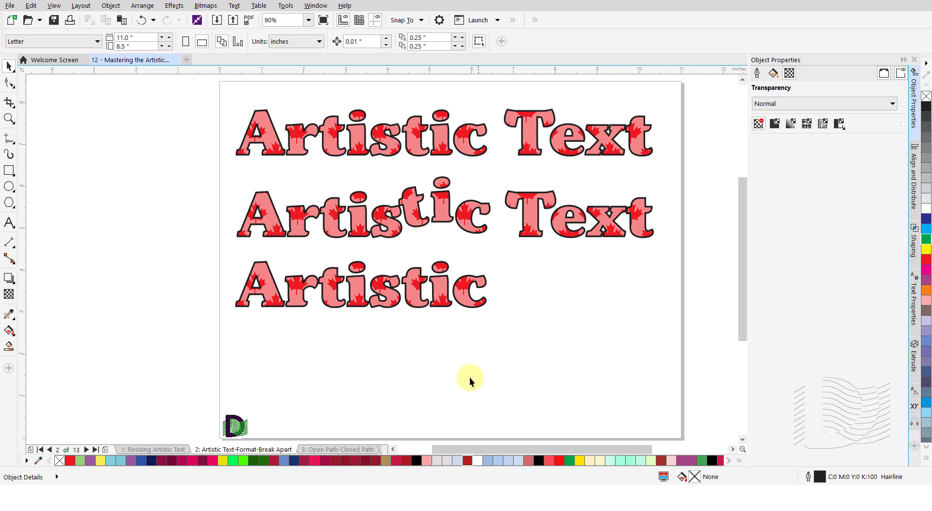
Step: Break the lowest "Artistic" apart into single letters, and move the "A", the "s" and both "i" letters out of line
{"action": "left_click", "coordinate": [414, 302]}
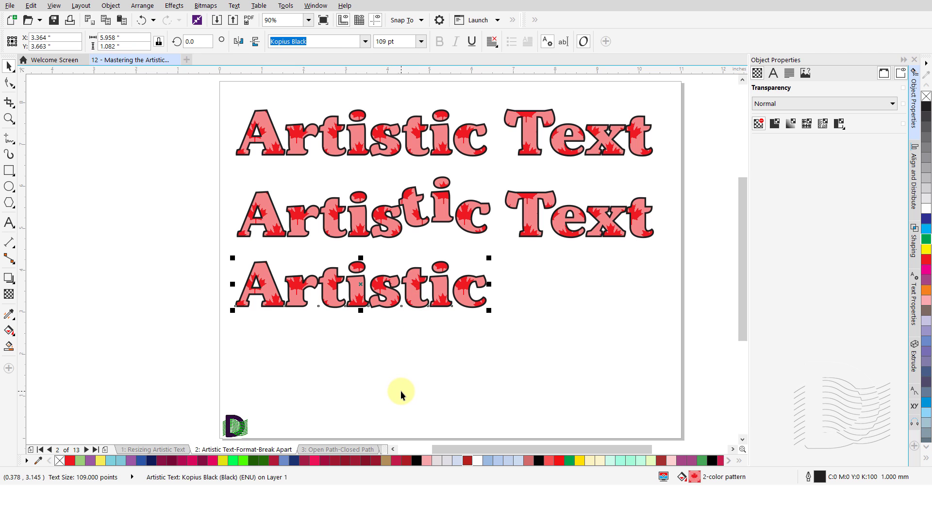
{"action": "key", "text": "ctrl+k"}
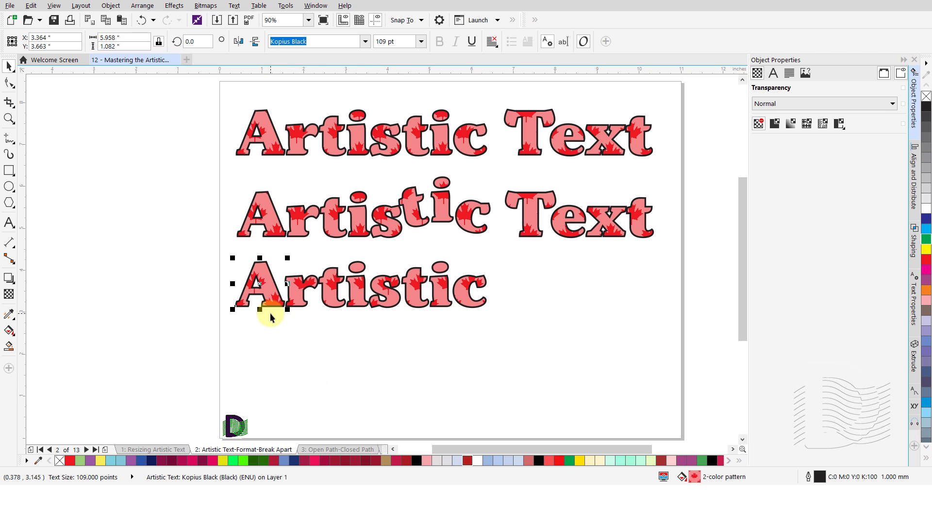
{"action": "left_click", "coordinate": [272, 295]}
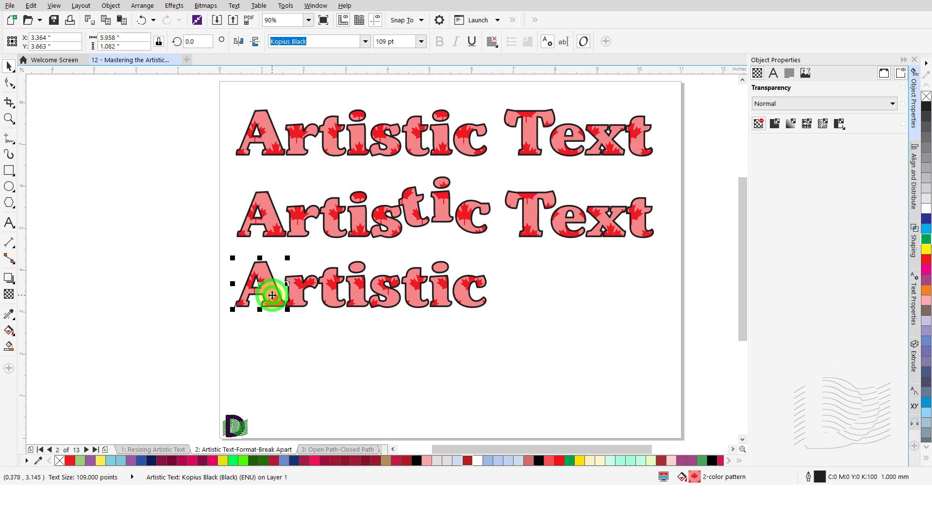
{"action": "left_click_drag", "start_coordinate": [272, 295], "coordinate": [270, 363]}
{"action": "left_click_drag", "start_coordinate": [356, 296], "coordinate": [388, 356]}
{"action": "left_click_drag", "start_coordinate": [393, 290], "coordinate": [253, 282]}
{"action": "left_click_drag", "start_coordinate": [437, 292], "coordinate": [461, 358]}
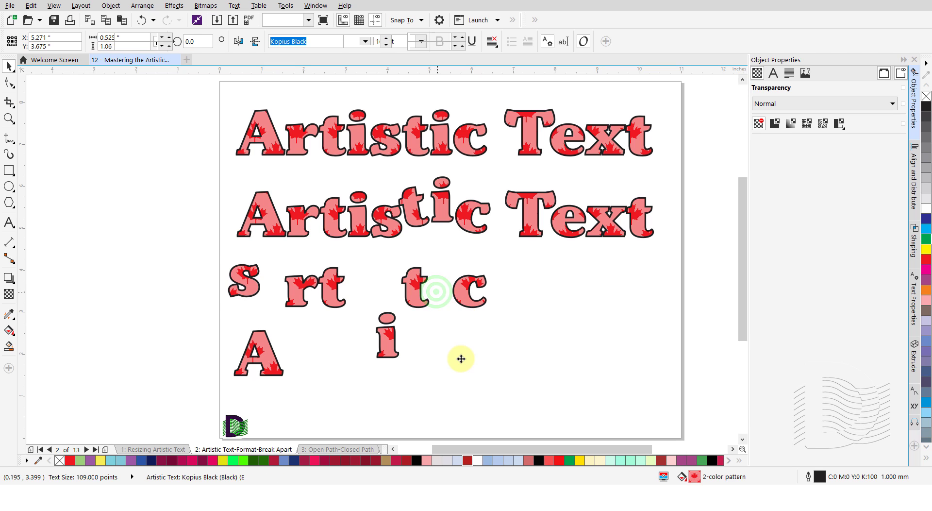
{"action": "left_click", "coordinate": [461, 358]}
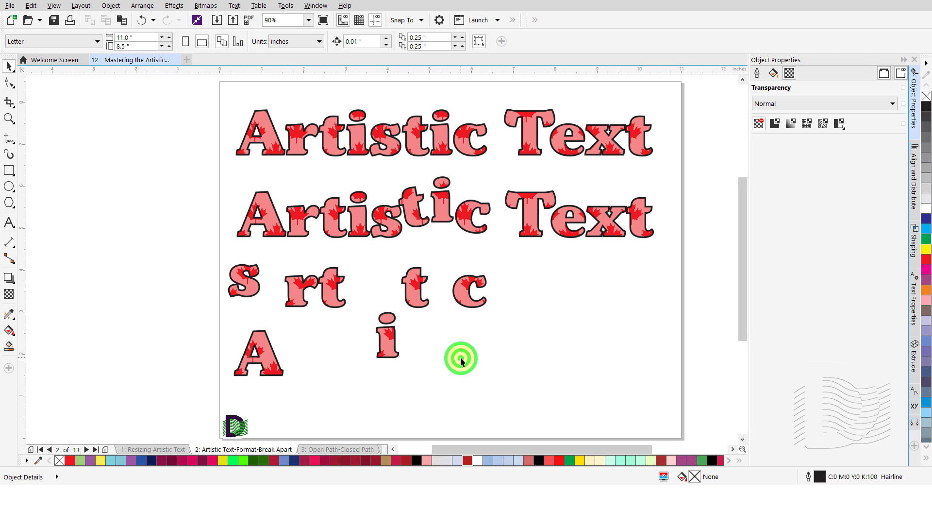
Step: On page 3, Open Path-Closed Path, paste "Artistic Text" onto the blue wavy line at its marked insertion point
{"action": "left_click", "coordinate": [329, 451]}
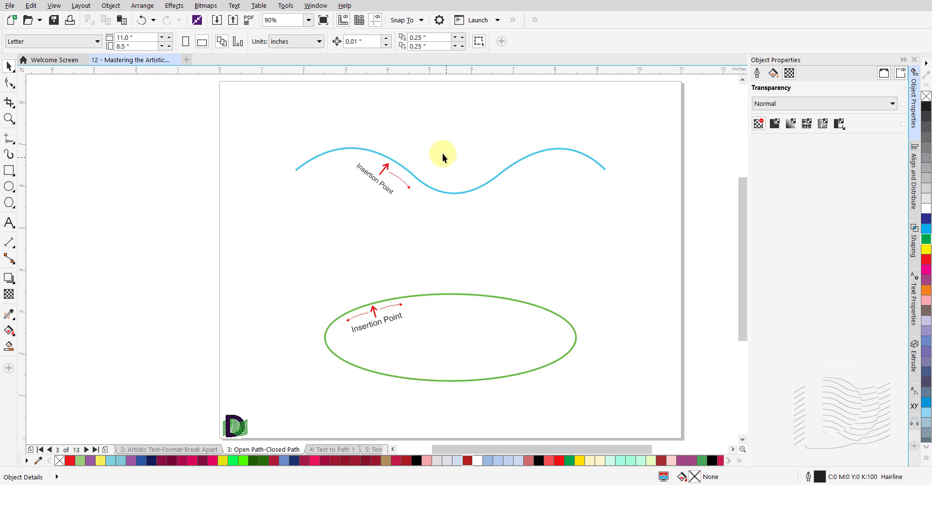
{"action": "key", "text": "F8"}
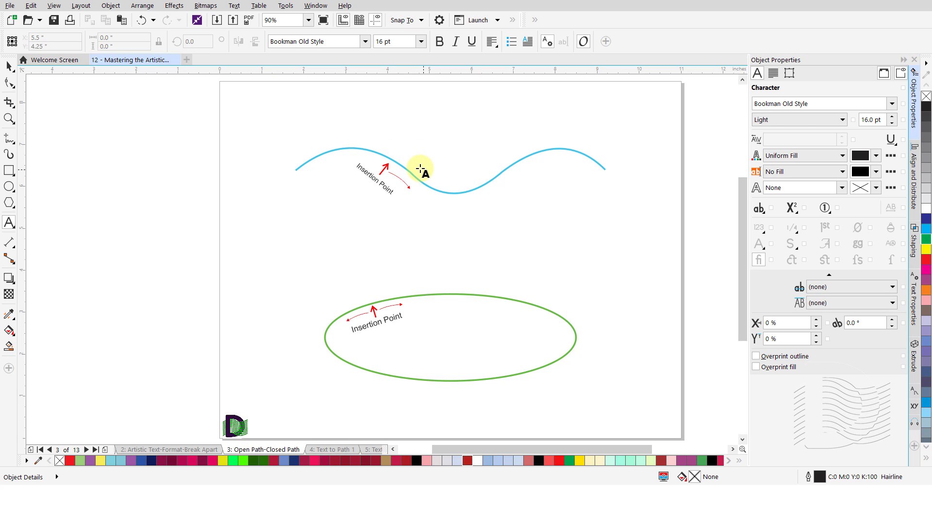
{"action": "left_click", "coordinate": [390, 159]}
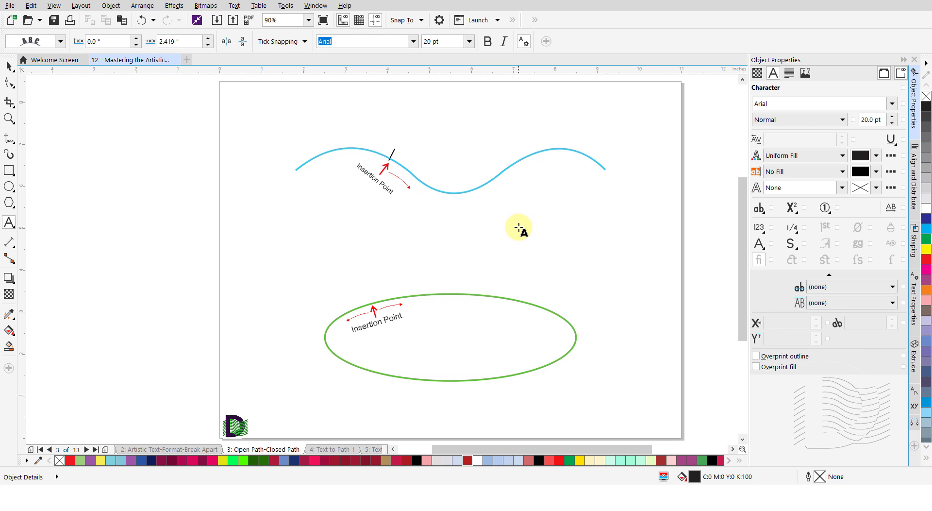
{"action": "key", "text": "ctrl+v"}
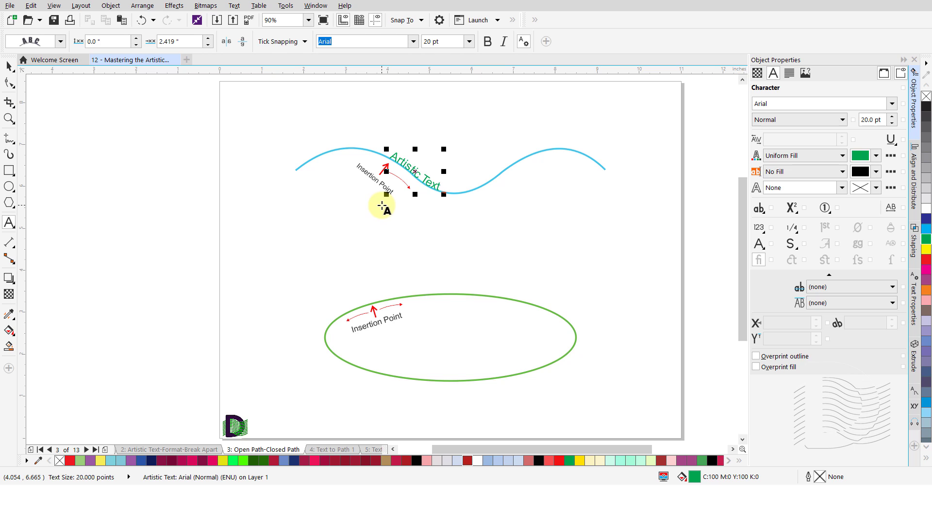
{"action": "key", "text": "ctrl+space"}
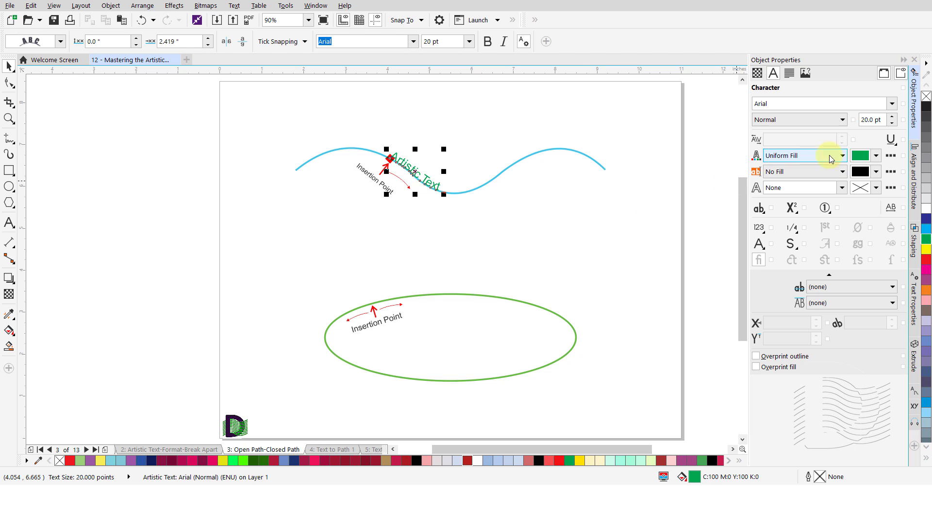
Step: Set the wavy line's text to 40 pt, apply the third text orientation preset, and deselect it
{"action": "left_click", "coordinate": [883, 119]}
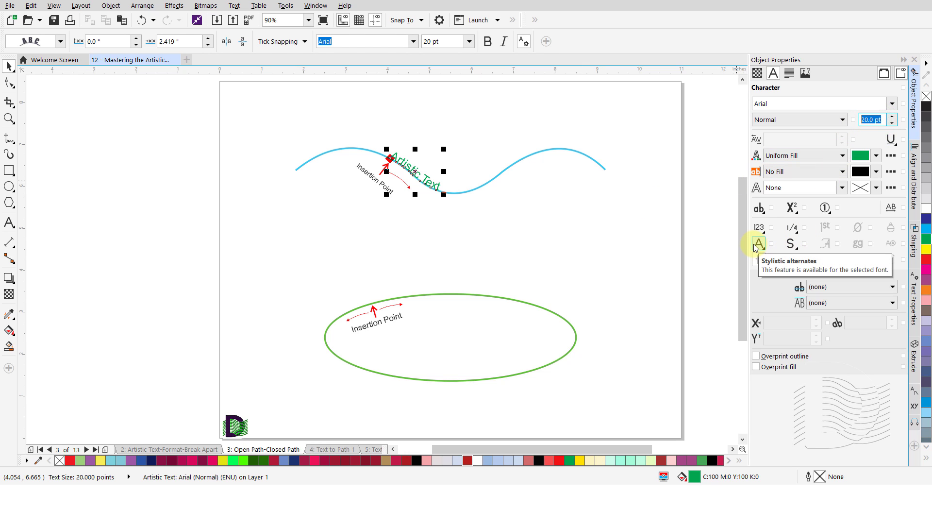
{"action": "type", "text": "40"}
{"action": "key", "text": "Return"}
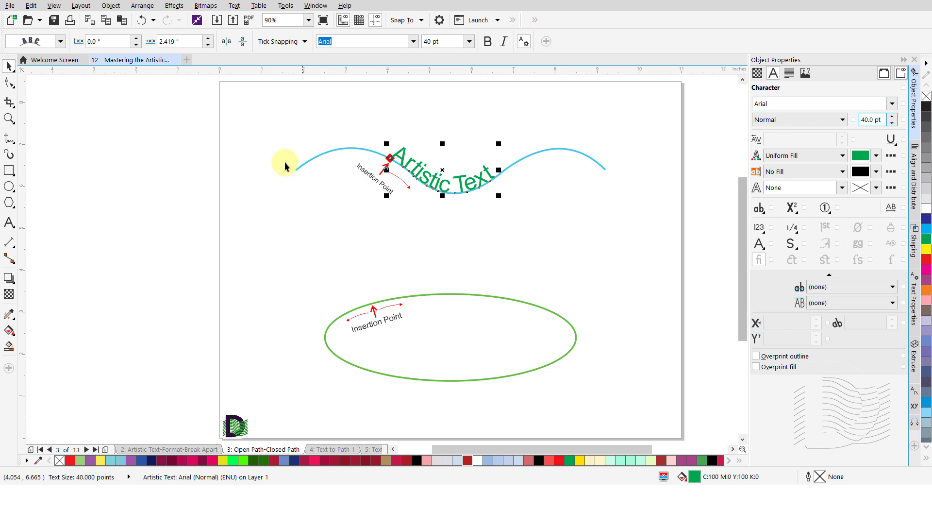
{"action": "left_click", "coordinate": [61, 43]}
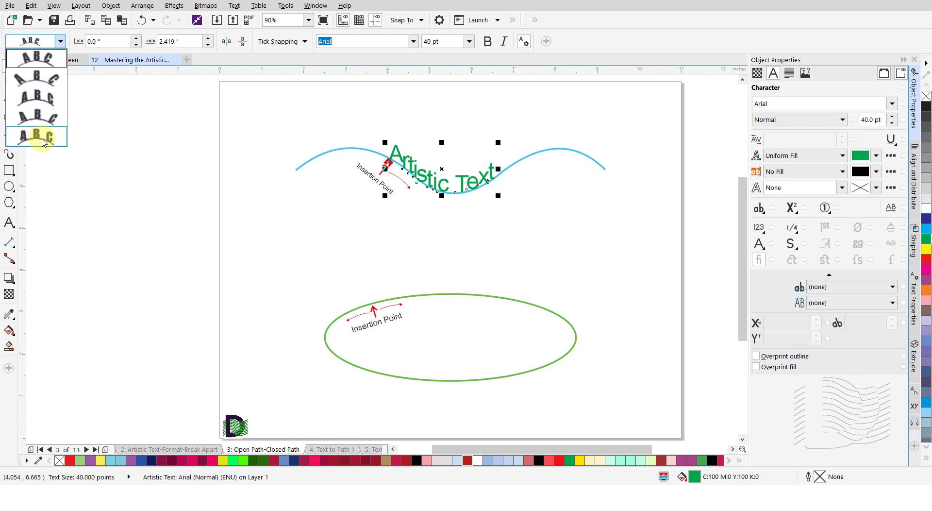
{"action": "left_click", "coordinate": [39, 99]}
{"action": "left_click", "coordinate": [277, 215]}
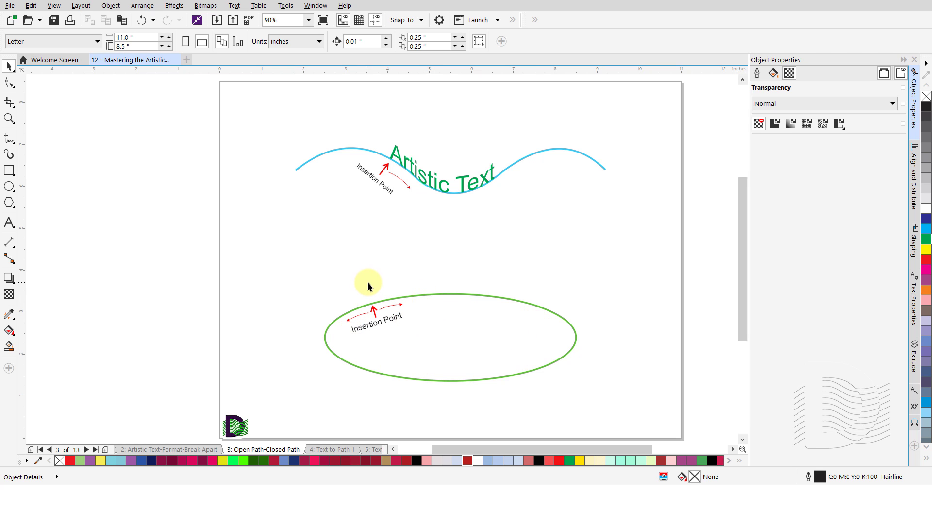
Step: Paste "Artistic Text" onto the green ellipse at its marked insertion point and keep the text selected
{"action": "key", "text": "F8"}
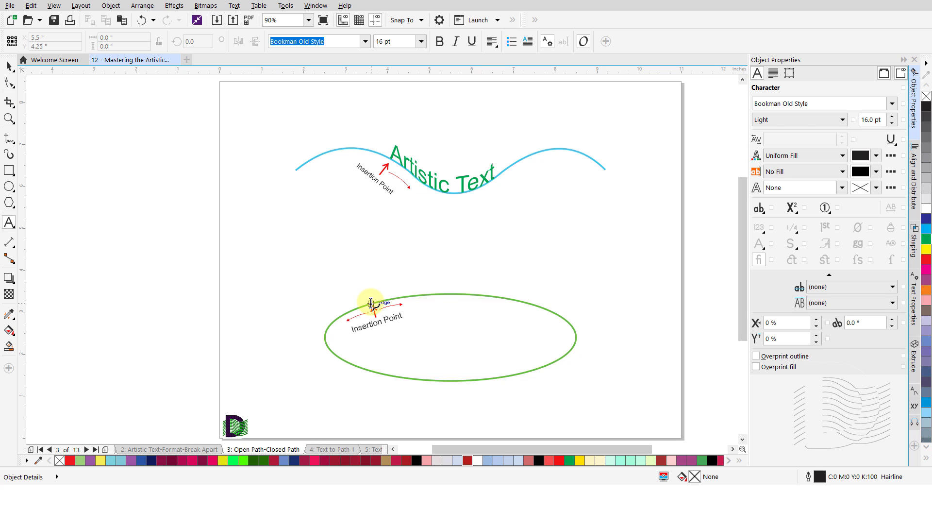
{"action": "left_click", "coordinate": [371, 303]}
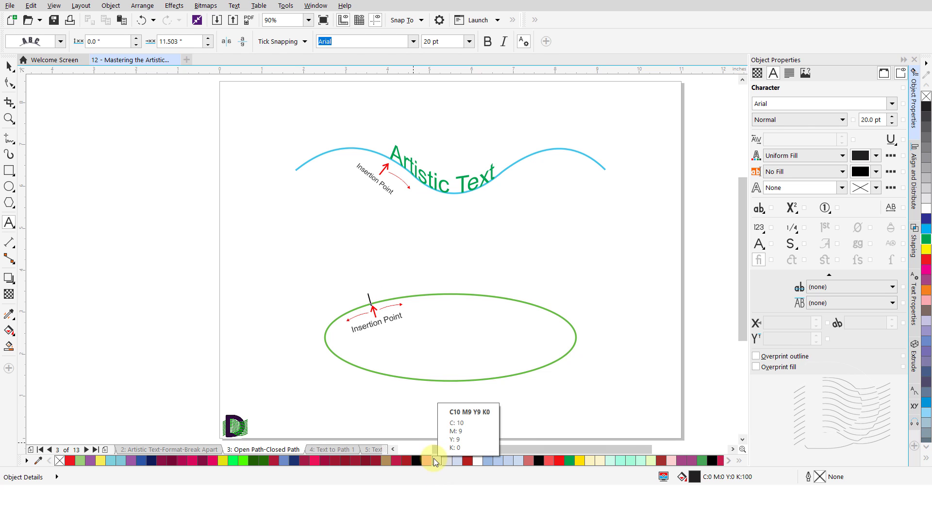
{"action": "key", "text": "ctrl+v"}
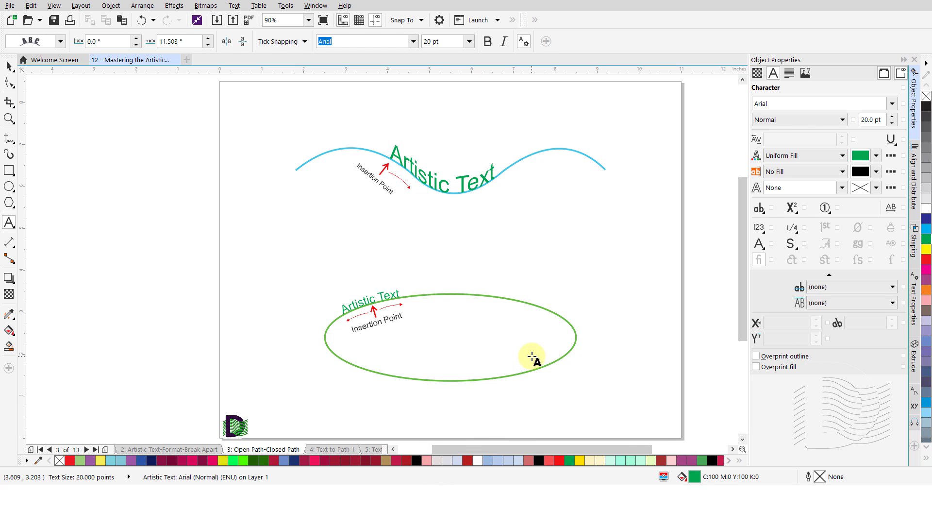
{"action": "key", "text": "Escape"}
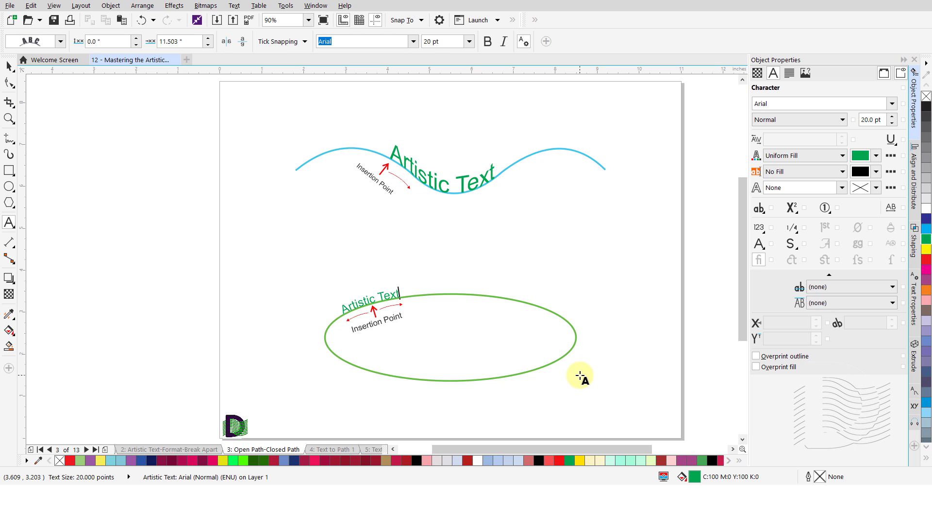
{"action": "key", "text": "ctrl+space"}
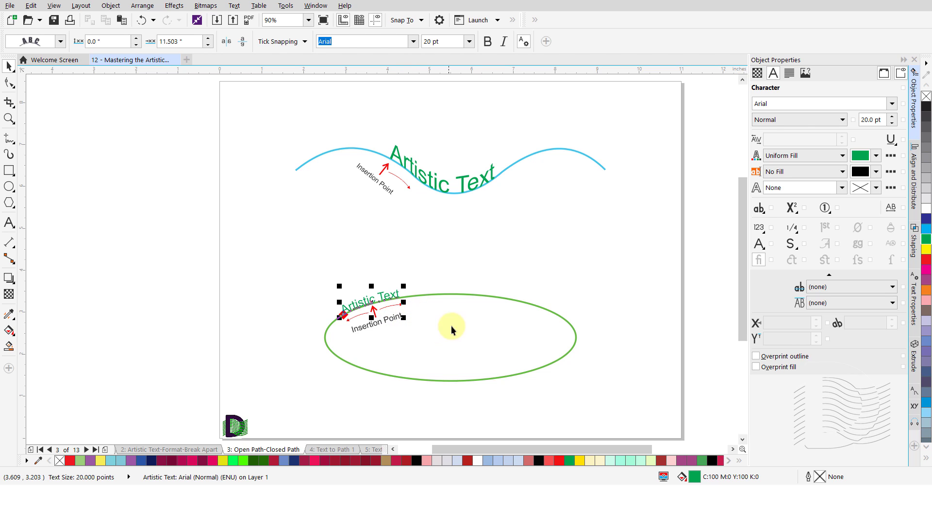
Step: Set the ellipse's text to 40 pt and slide it along the path until it is centred on the upper arc
{"action": "left_click", "coordinate": [883, 119]}
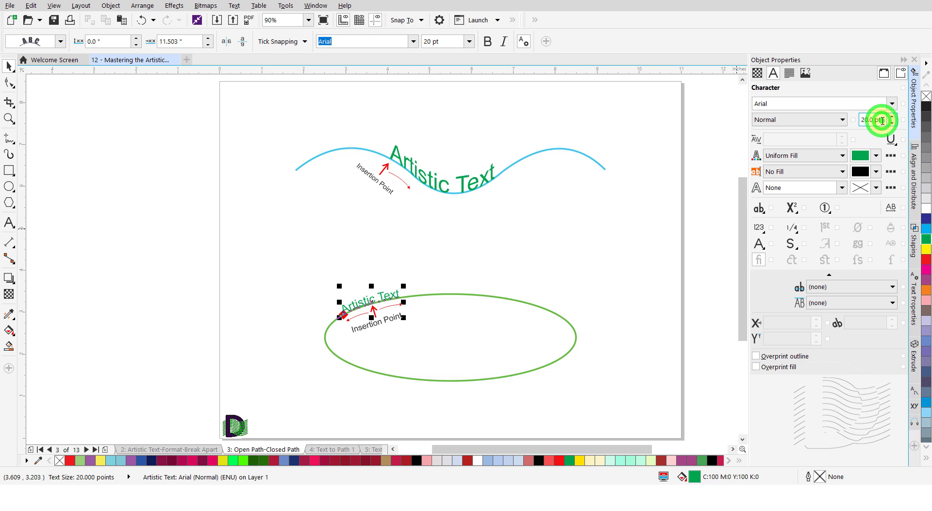
{"action": "type", "text": "40"}
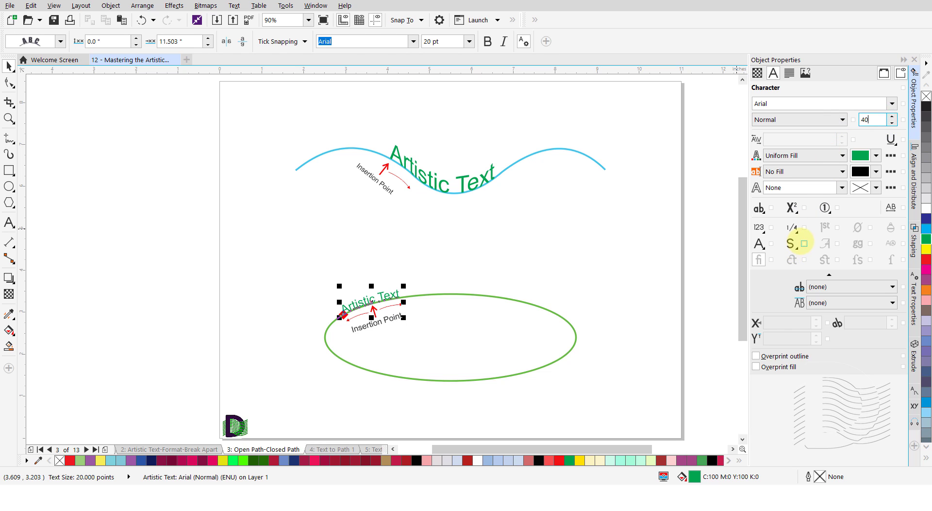
{"action": "key", "text": "Return"}
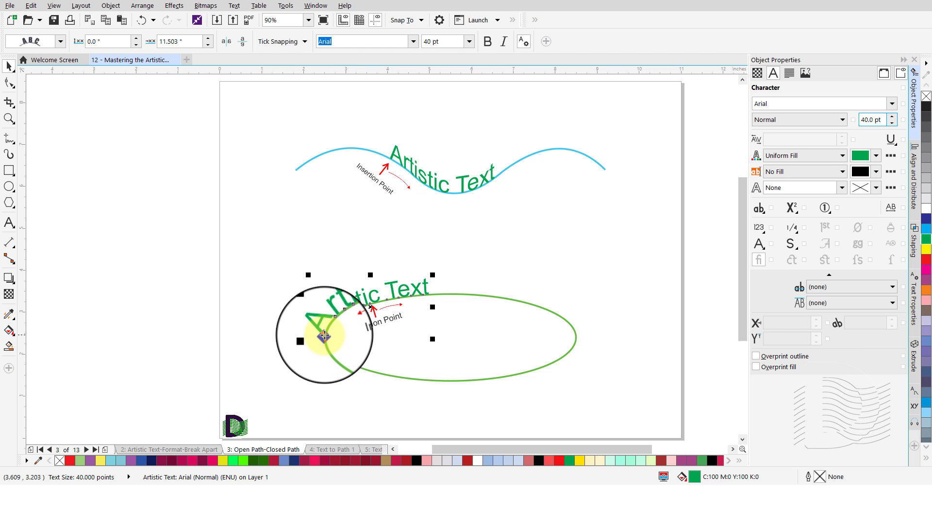
{"action": "left_click_drag", "start_coordinate": [324, 335], "coordinate": [389, 298]}
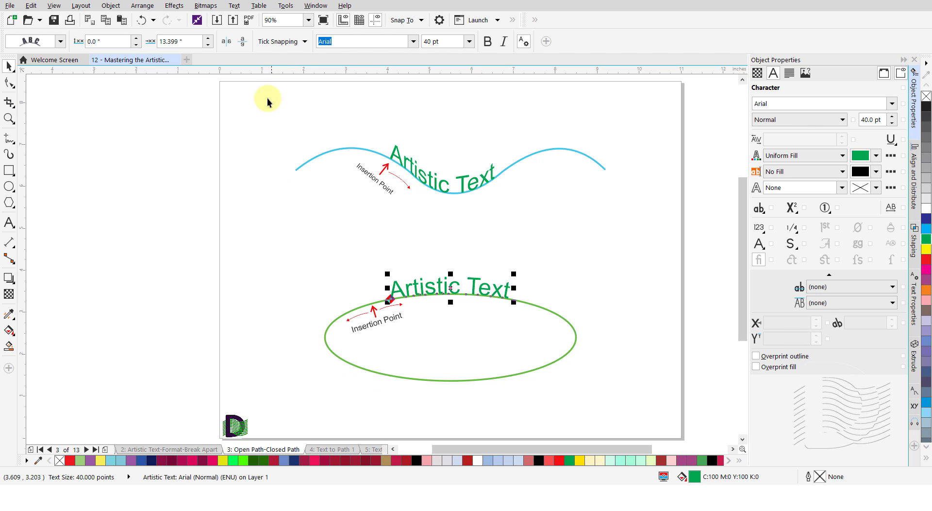
Step: Mirror the ellipse's text horizontally and vertically so it sits inside the curve, and deselect it
{"action": "left_click", "coordinate": [230, 44]}
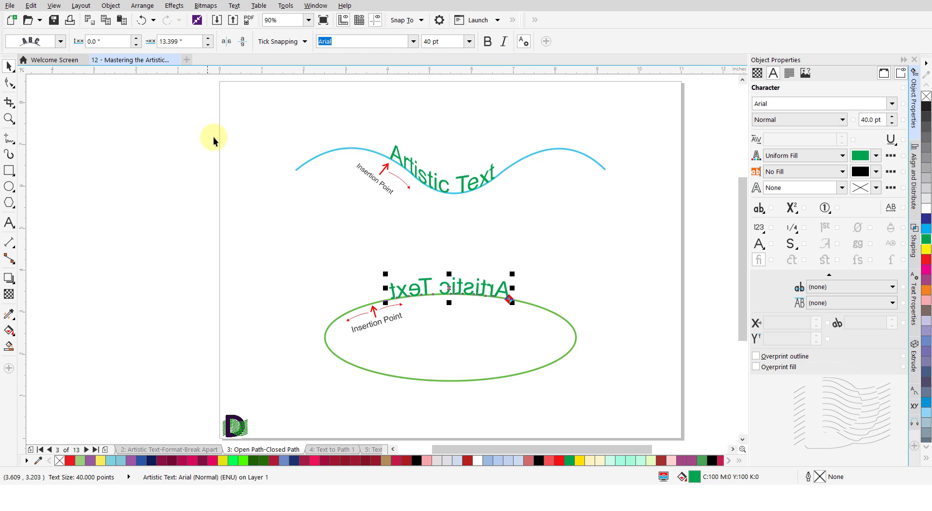
{"action": "left_click", "coordinate": [243, 43]}
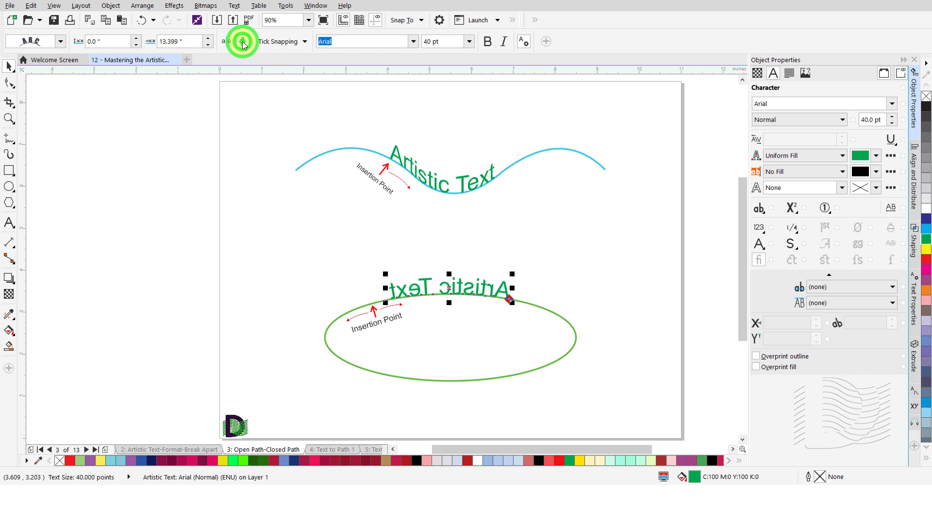
{"action": "left_click", "coordinate": [257, 258]}
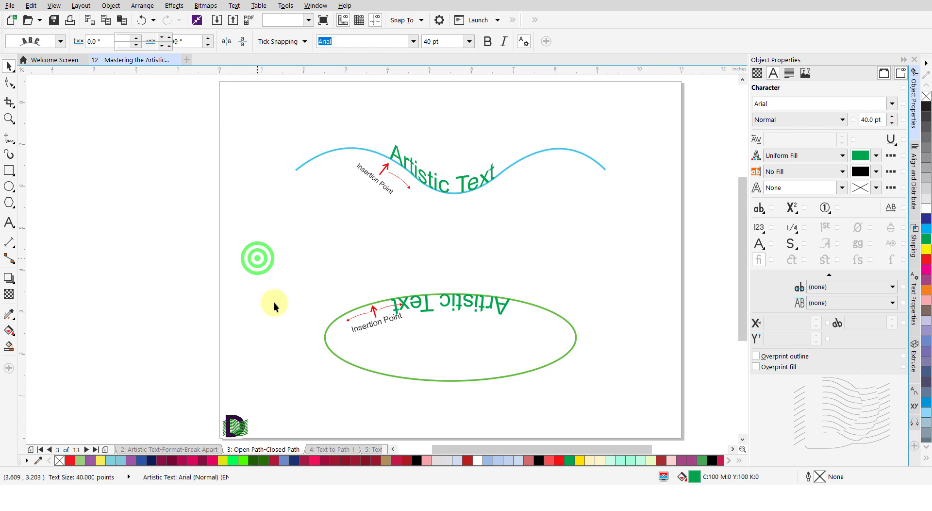
Step: Break the ellipse's text apart from its path, move it off the ellipse to the upper right, and deselect it
{"action": "left_click", "coordinate": [333, 354]}
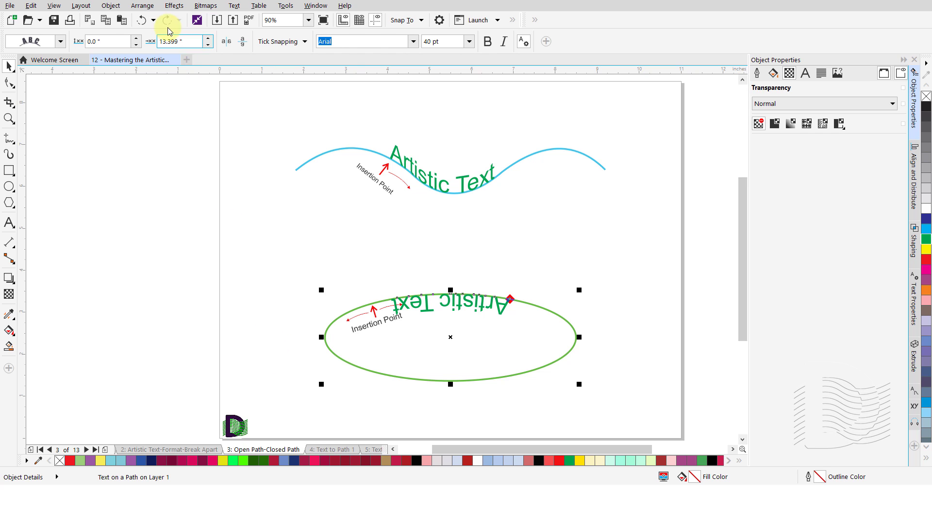
{"action": "left_click", "coordinate": [113, 7]}
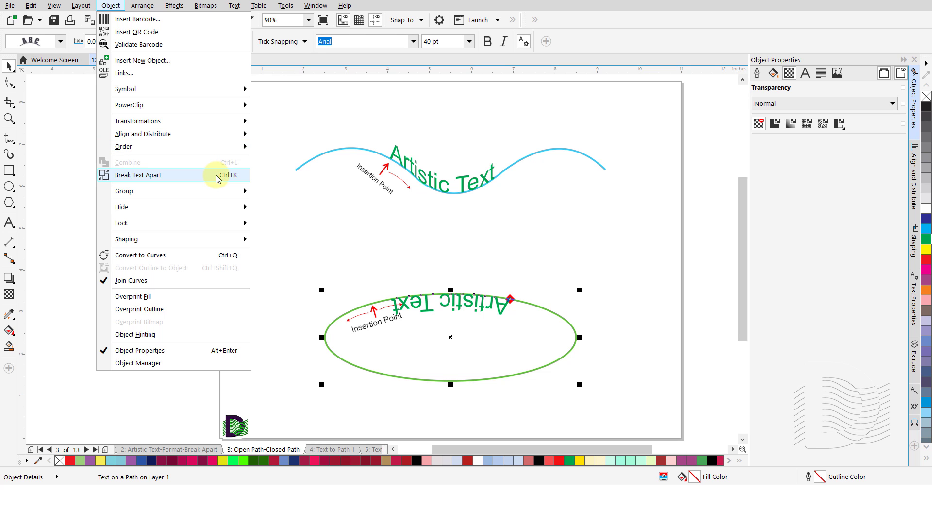
{"action": "left_click", "coordinate": [242, 174]}
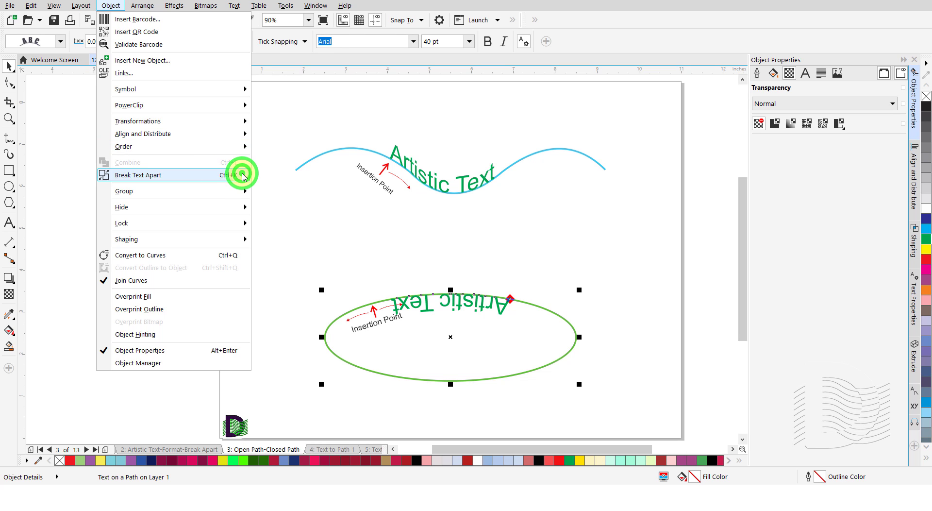
{"action": "left_click", "coordinate": [255, 296]}
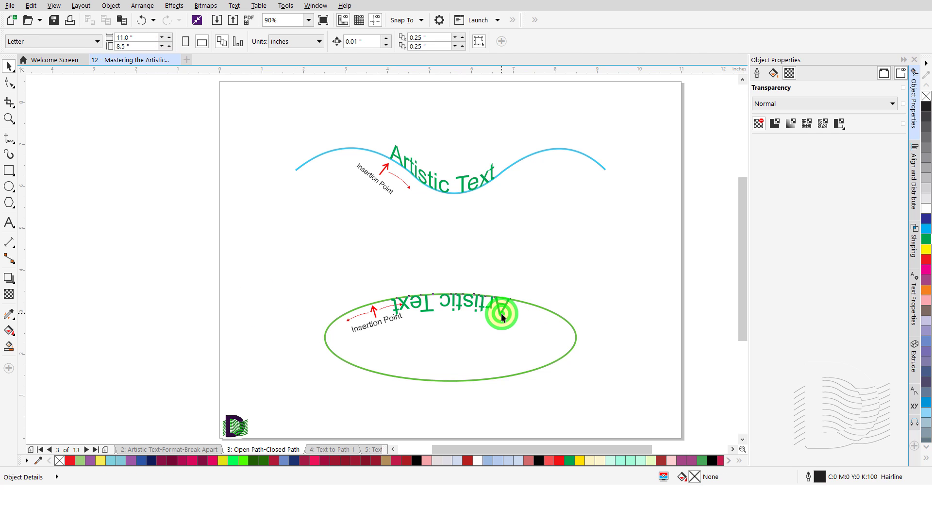
{"action": "left_click_drag", "start_coordinate": [502, 316], "coordinate": [610, 276]}
{"action": "left_click", "coordinate": [610, 351]}
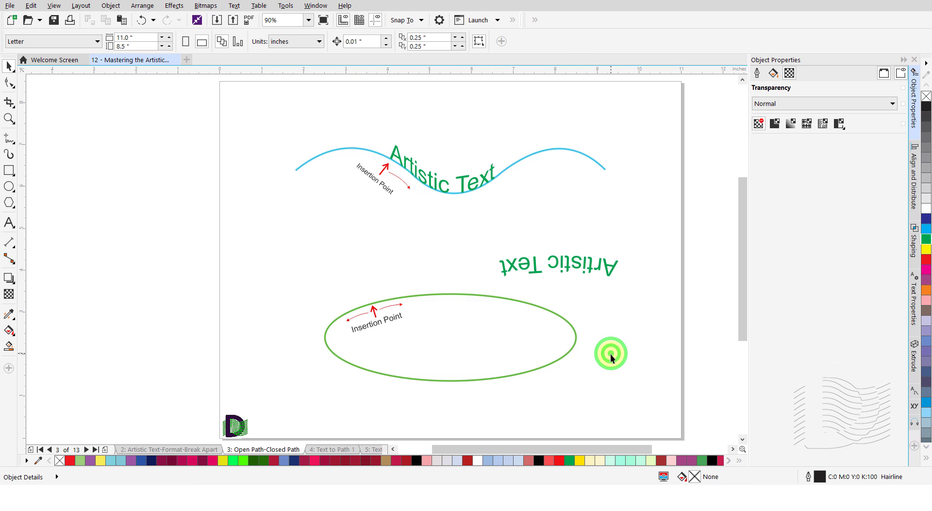
Step: On the page "Text to Path 1", fit the green "Artistic Text" to the upper wavy outline shape
{"action": "left_click", "coordinate": [343, 450]}
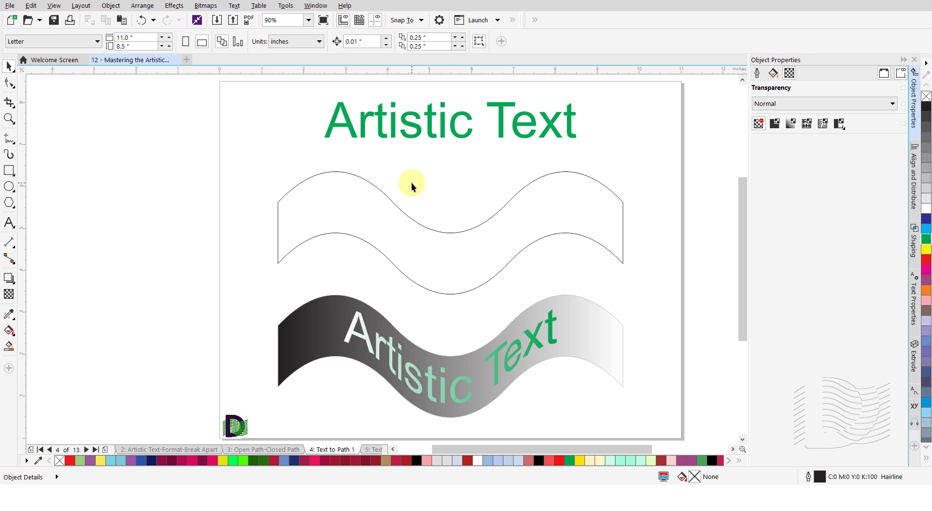
{"action": "left_click", "coordinate": [383, 140]}
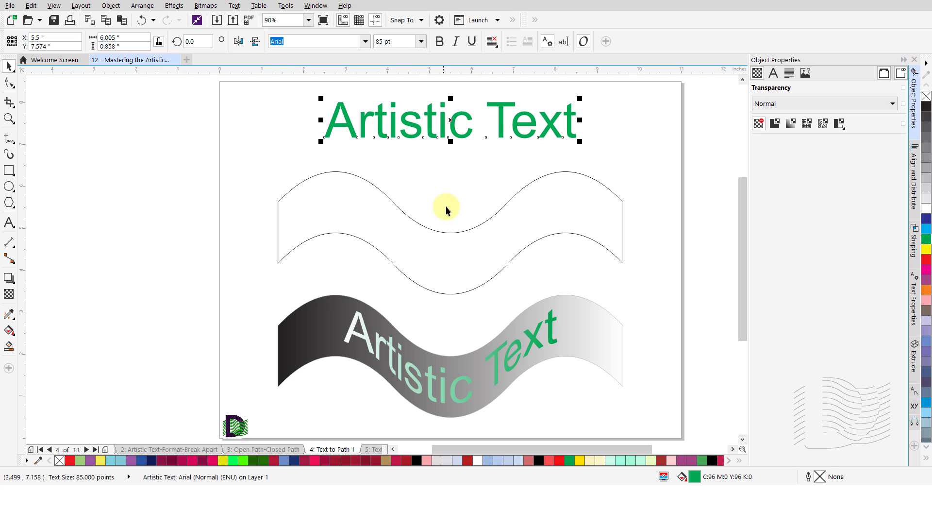
{"action": "left_click", "coordinate": [442, 261]}
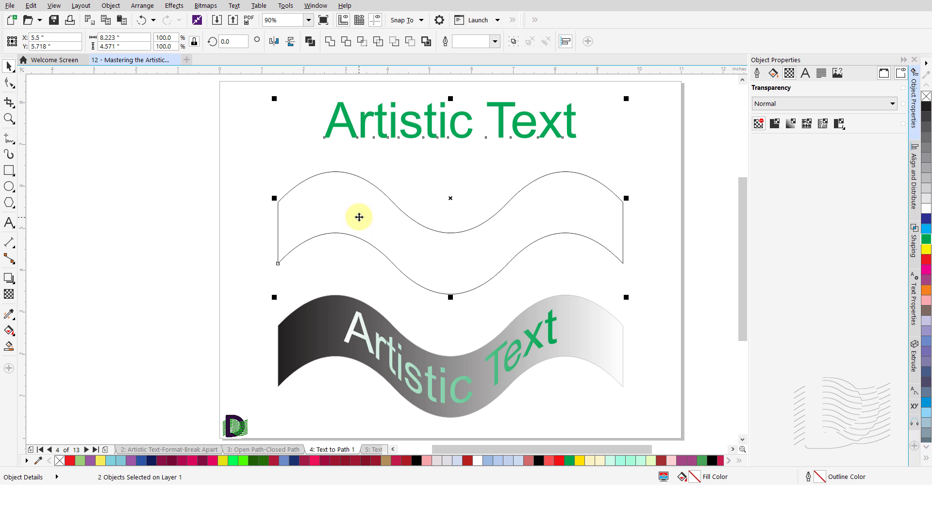
{"action": "left_click", "coordinate": [234, 6]}
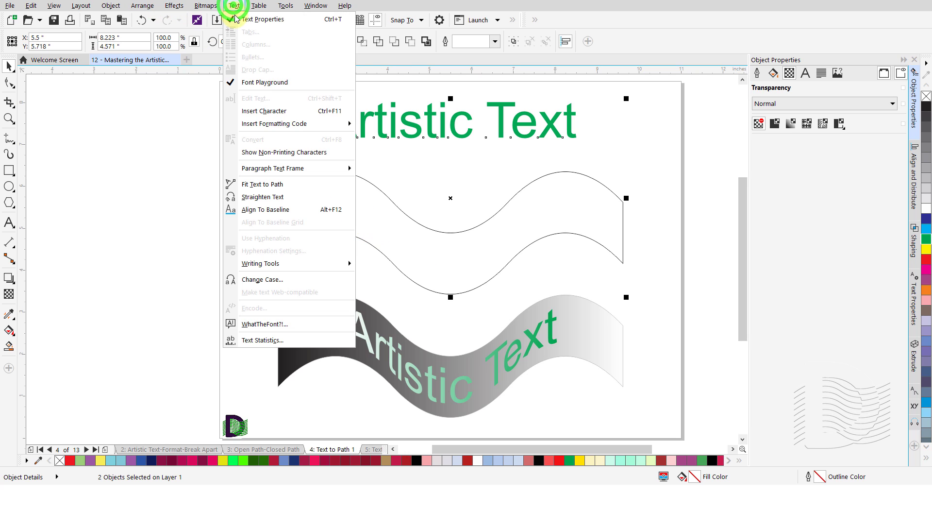
{"action": "left_click", "coordinate": [265, 185]}
{"action": "left_click", "coordinate": [262, 185]}
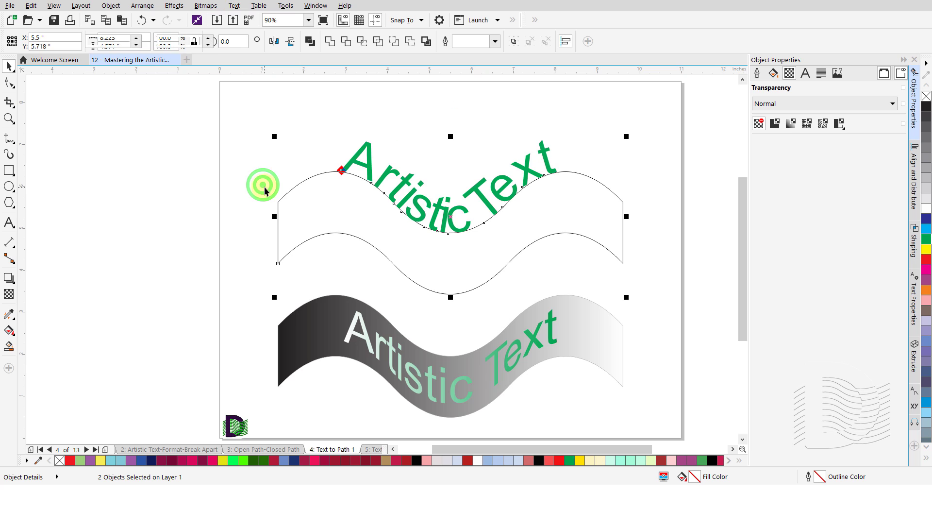
Step: Set the fitted text's offset along the path to 0.1" and apply the third text orientation preset
{"action": "left_click", "coordinate": [207, 38]}
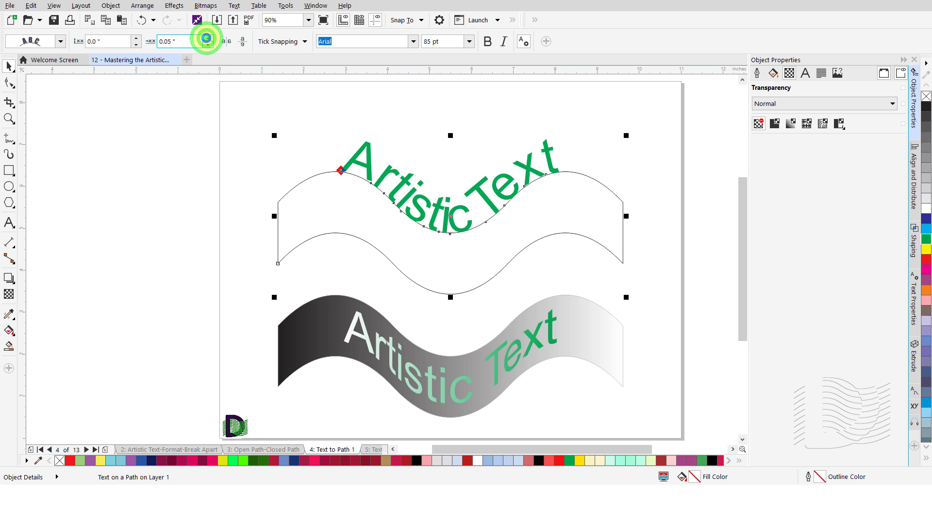
{"action": "left_click", "coordinate": [208, 39]}
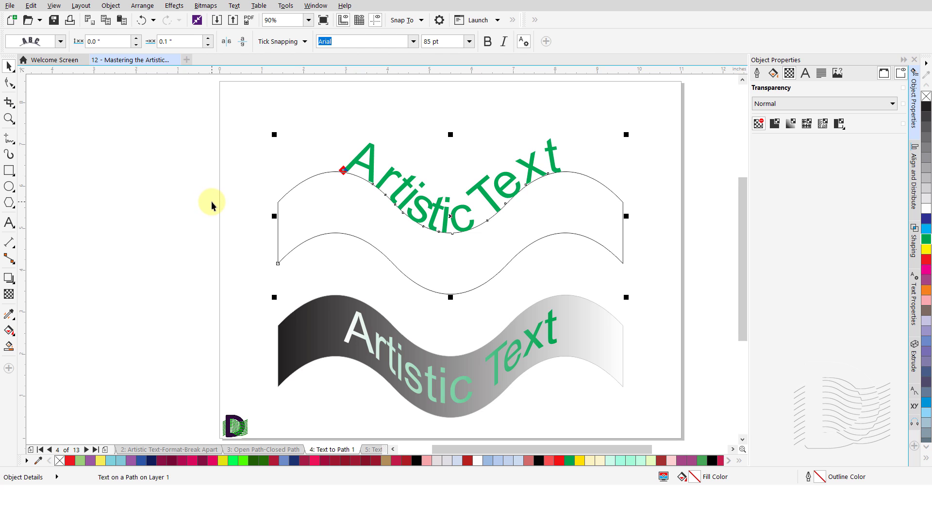
{"action": "left_click", "coordinate": [60, 42]}
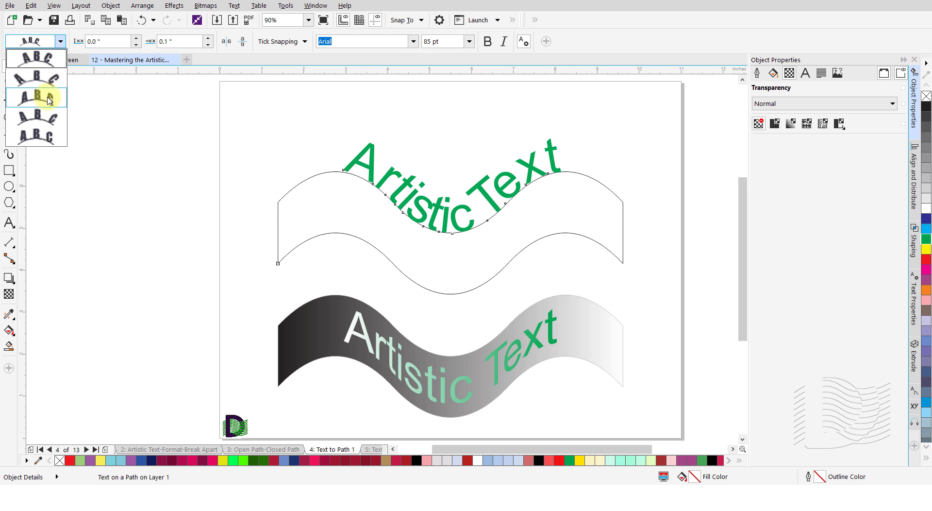
{"action": "left_click", "coordinate": [47, 97]}
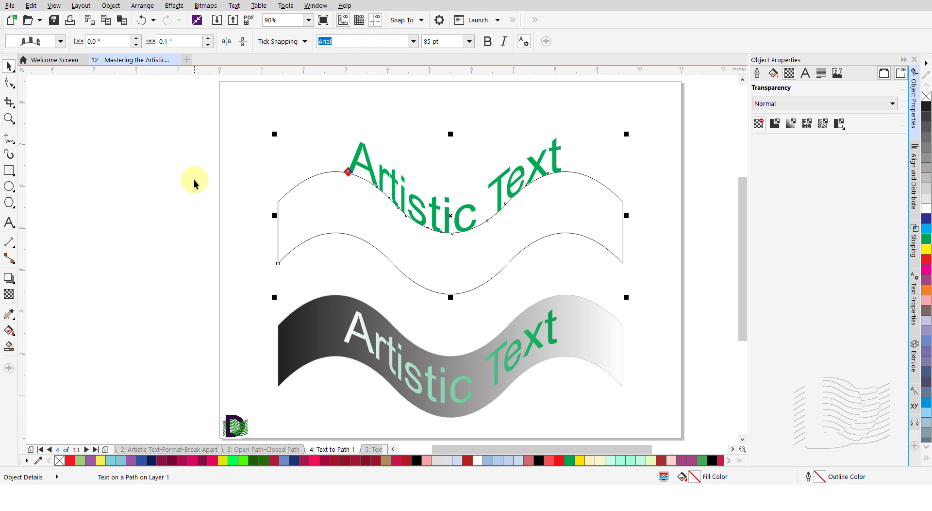
Step: Break the text apart from the wavy shape, align their centres vertically using active objects as reference, and deselect them
{"action": "key", "text": "ctrl+k"}
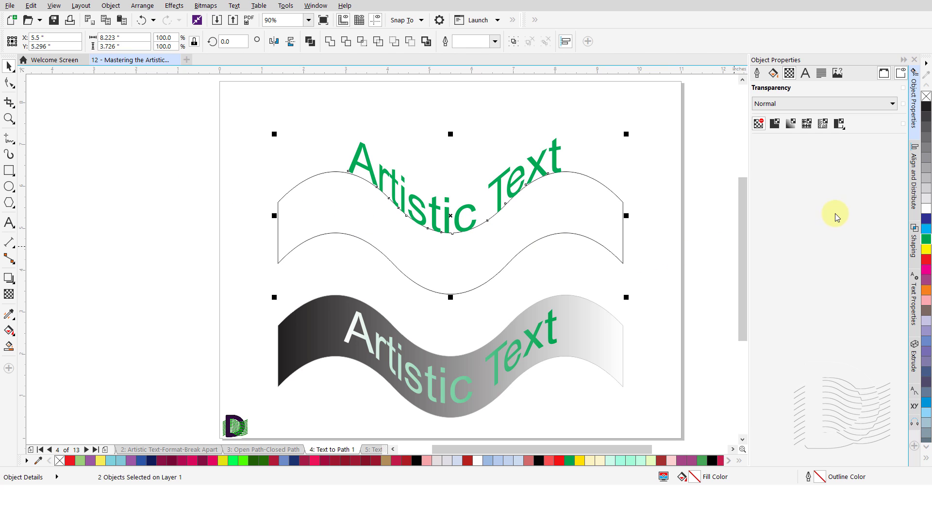
{"action": "left_click", "coordinate": [913, 183]}
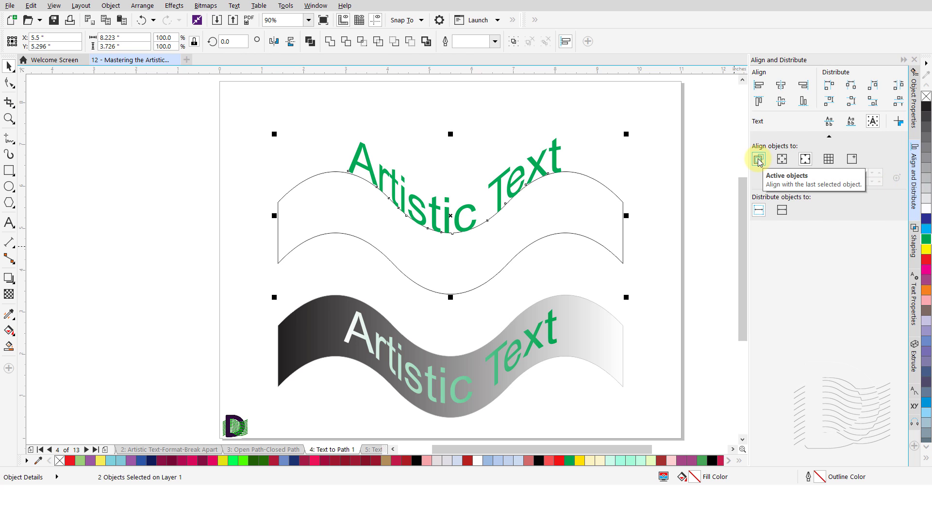
{"action": "left_click", "coordinate": [758, 159]}
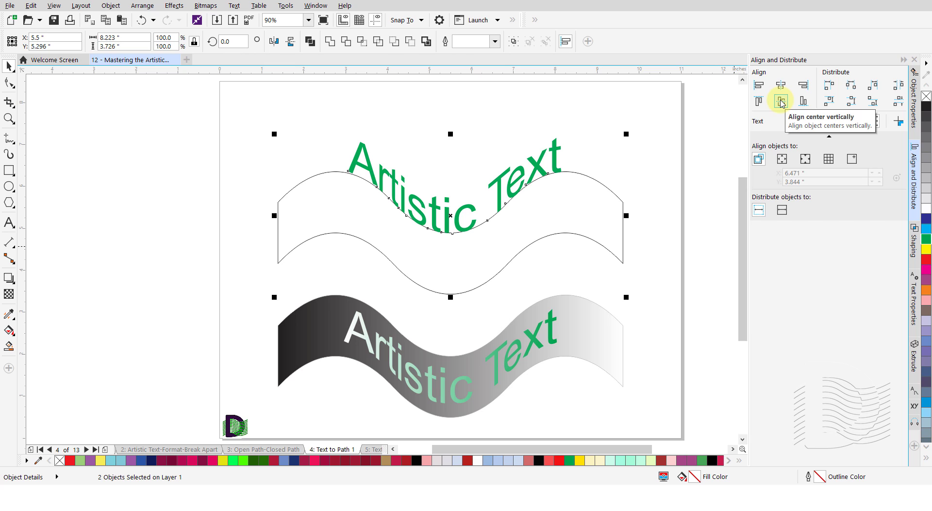
{"action": "left_click", "coordinate": [781, 102]}
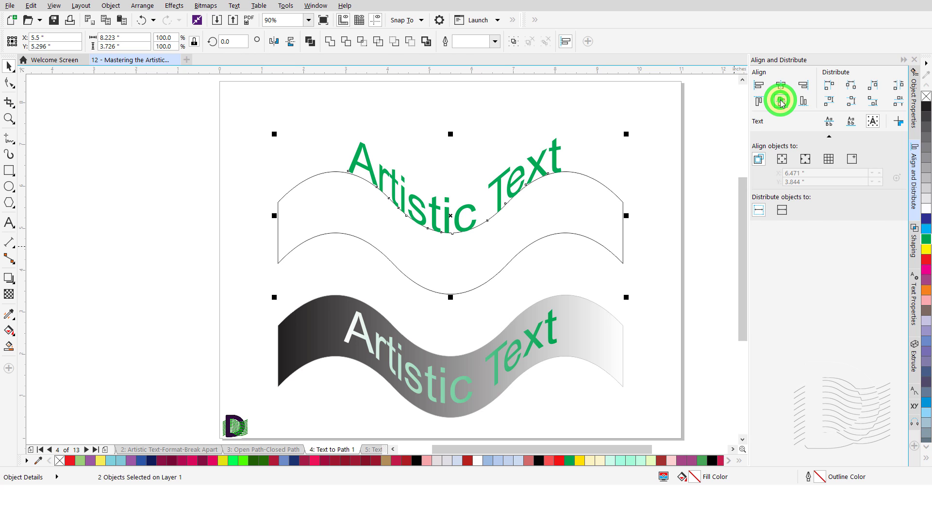
{"action": "left_click", "coordinate": [243, 275]}
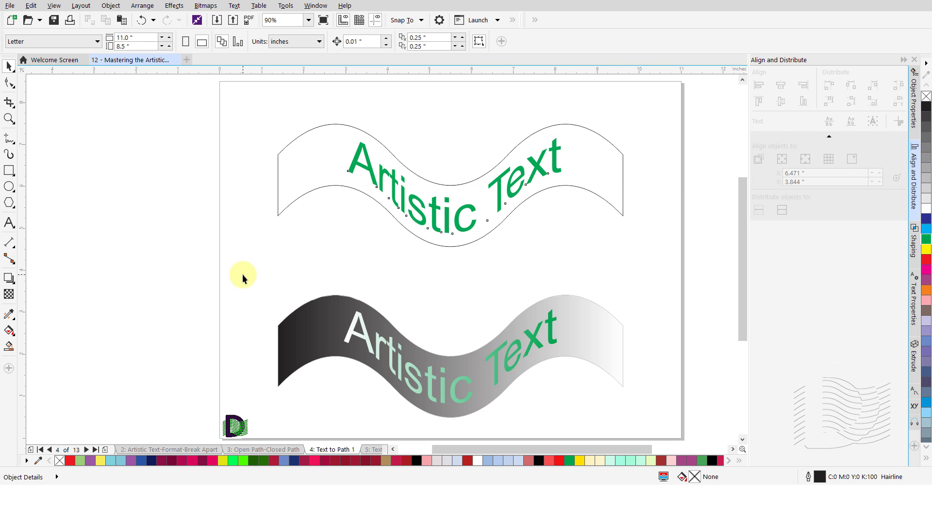
Step: Change the upper wavy shape's outline colour to light grey, RGB 184, 182, 182
{"action": "left_click", "coordinate": [287, 193]}
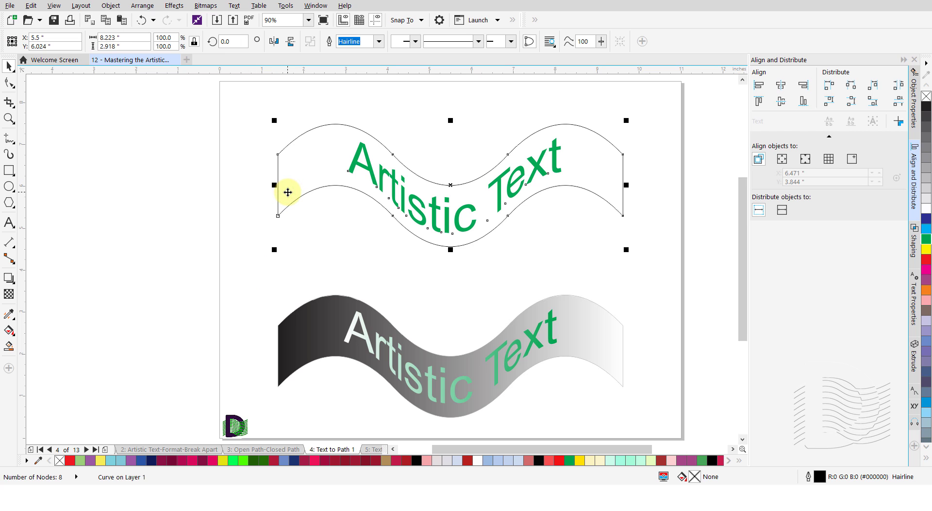
{"action": "left_click", "coordinate": [914, 123]}
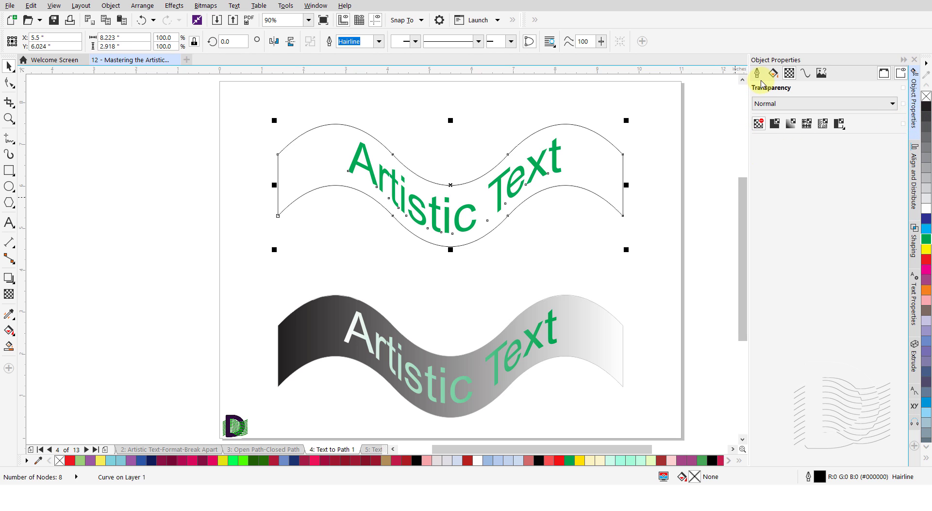
{"action": "left_click", "coordinate": [757, 73]}
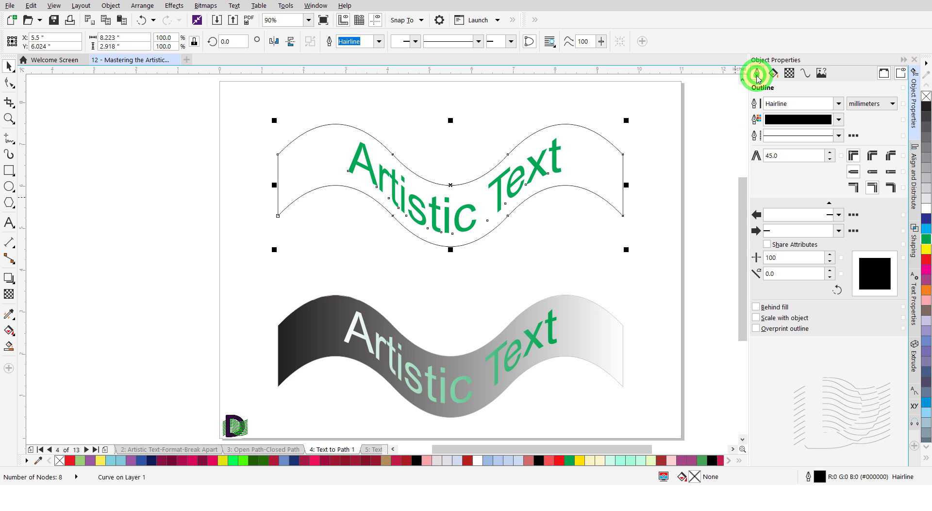
{"action": "left_click", "coordinate": [805, 121]}
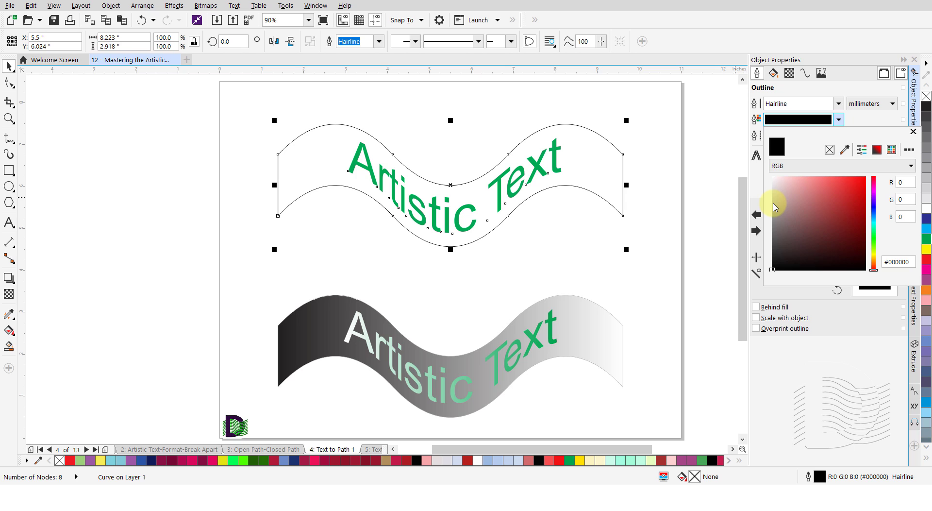
{"action": "left_click", "coordinate": [773, 203]}
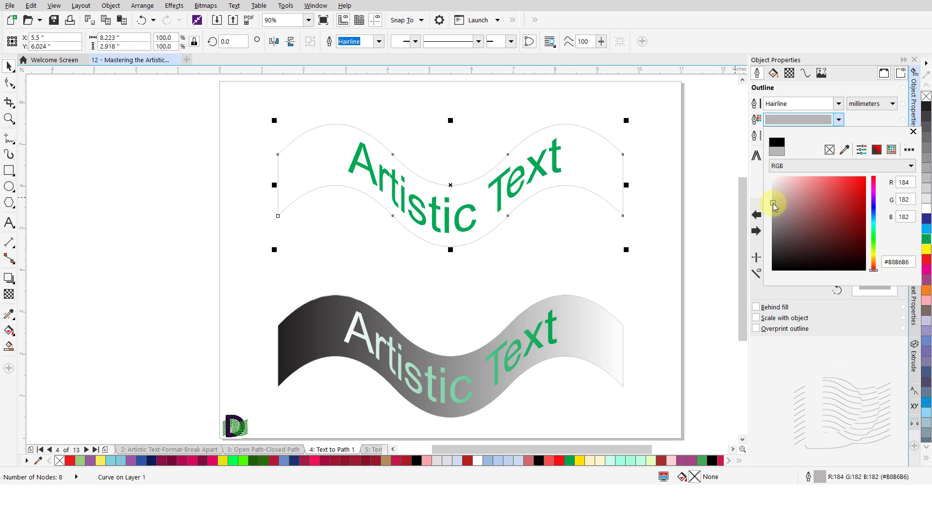
{"action": "left_click", "coordinate": [912, 132]}
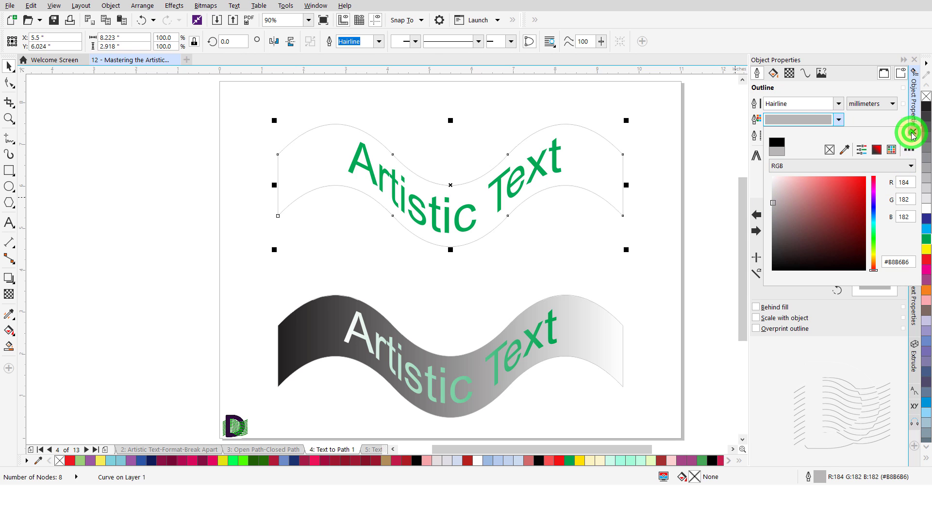
Step: Apply a linear fountain fill to the upper wavy shape and set its start colour to black
{"action": "left_click", "coordinate": [773, 73]}
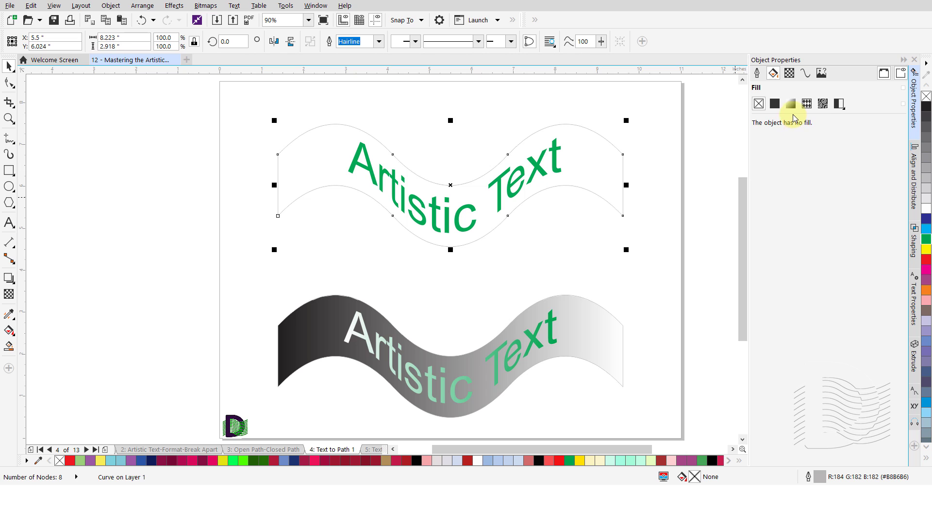
{"action": "left_click", "coordinate": [791, 104]}
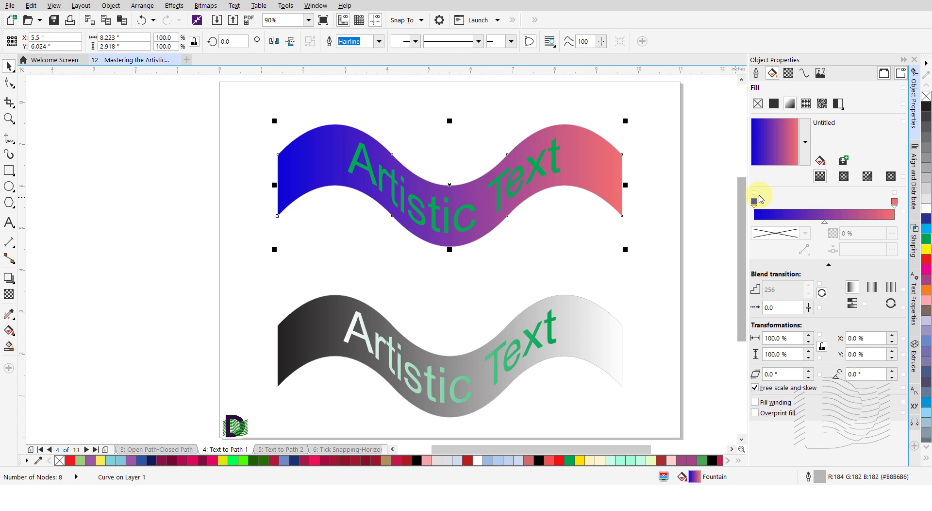
{"action": "left_click", "coordinate": [754, 201]}
{"action": "left_click", "coordinate": [784, 232]}
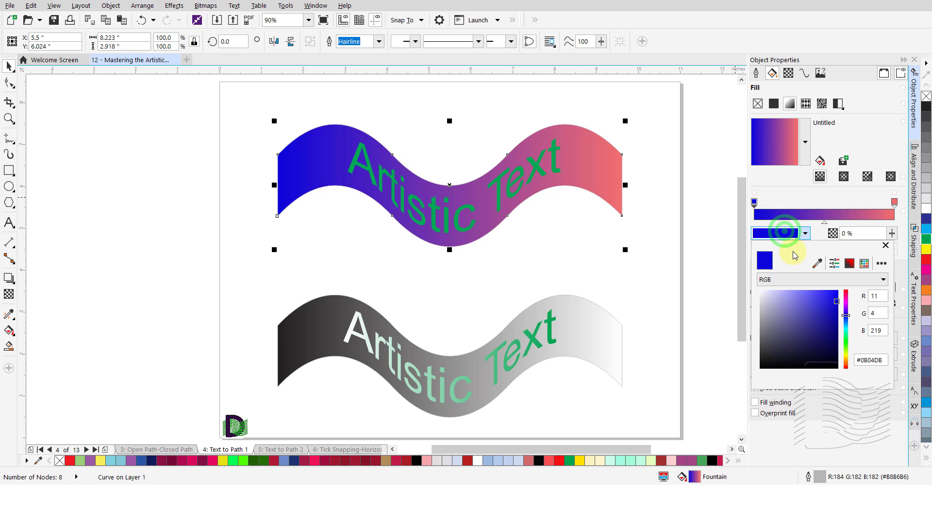
{"action": "left_click", "coordinate": [762, 367]}
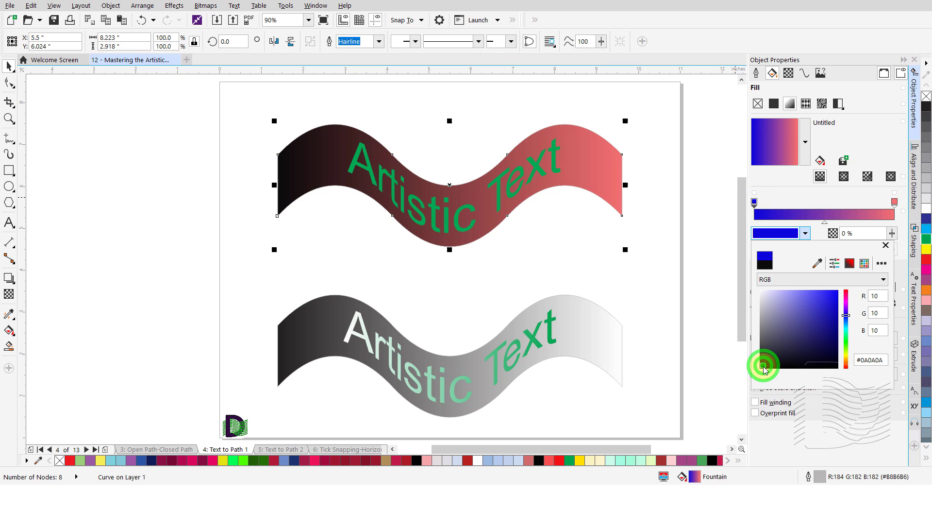
{"action": "left_click", "coordinate": [885, 244]}
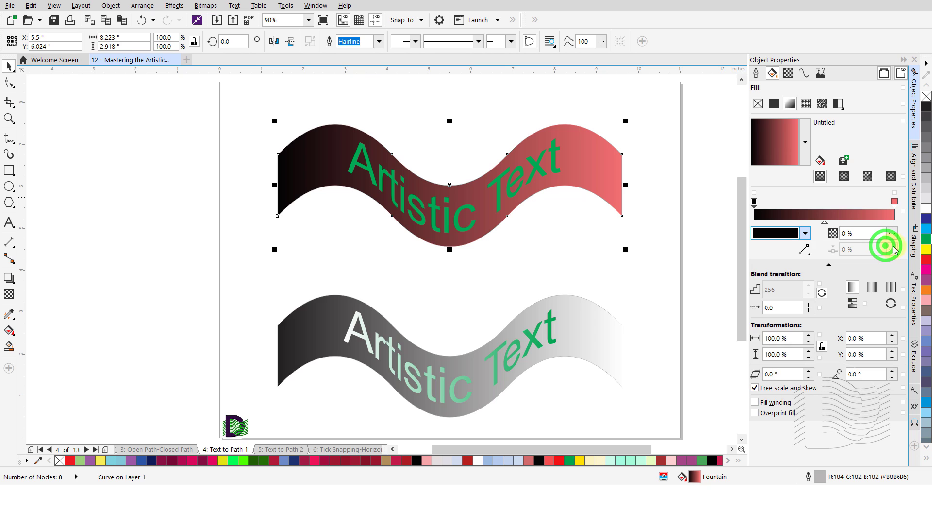
Step: Set the fountain fill's end colour to near-white, C2 M1 Y1 K0, and deselect the wavy shape
{"action": "left_click", "coordinate": [895, 202]}
{"action": "left_click", "coordinate": [768, 232]}
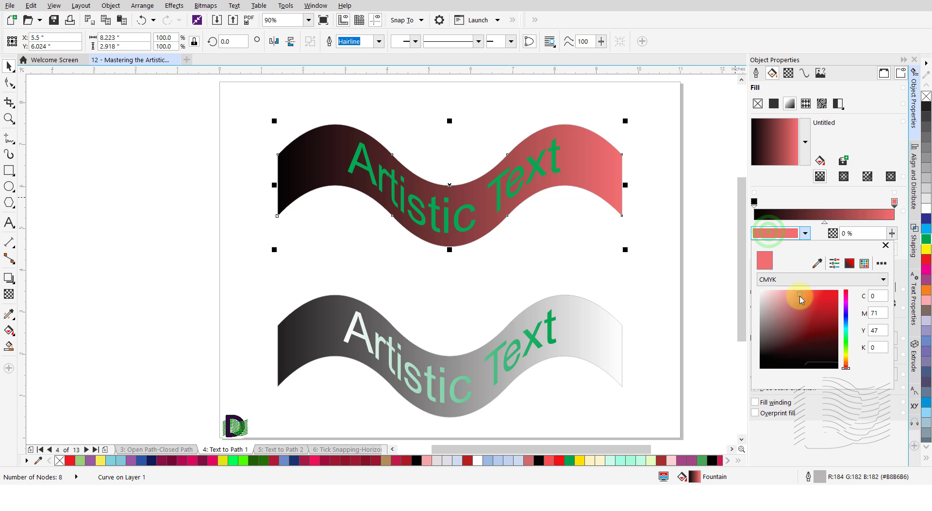
{"action": "left_click", "coordinate": [764, 291]}
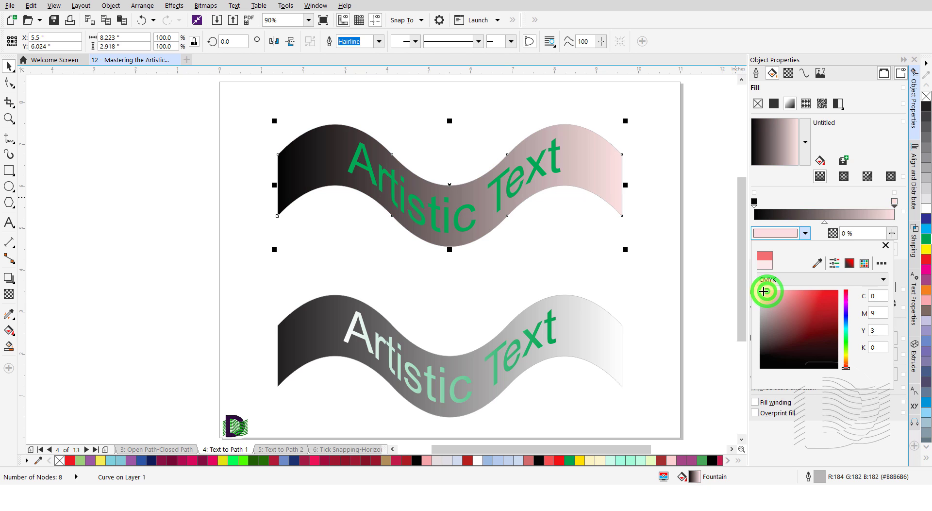
{"action": "left_click", "coordinate": [756, 290]}
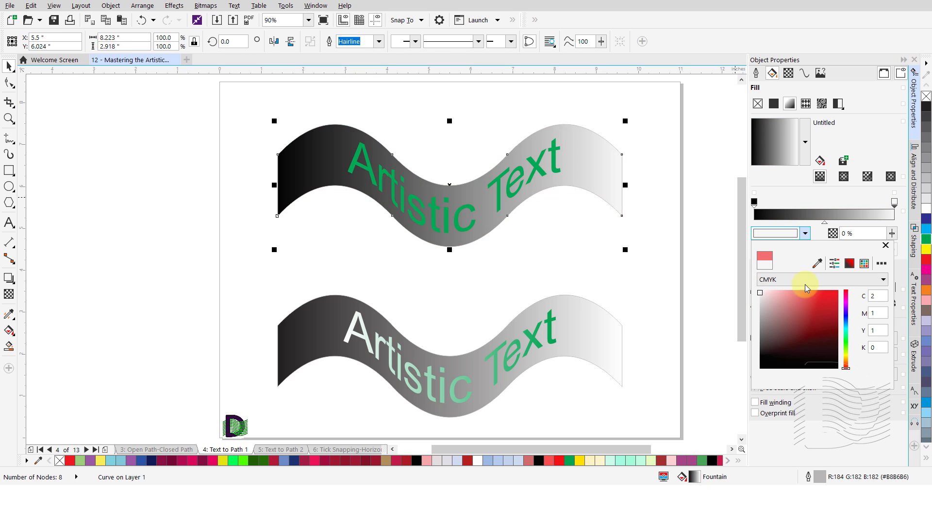
{"action": "left_click", "coordinate": [886, 245]}
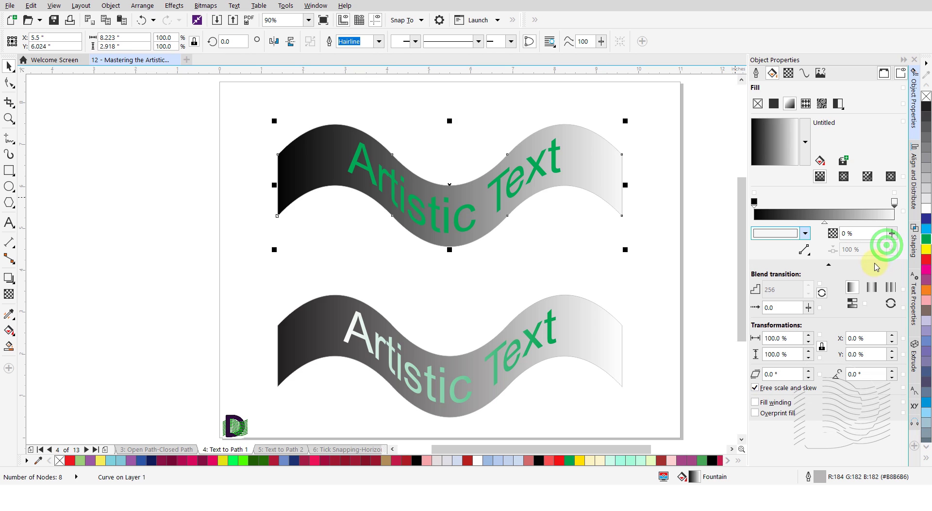
{"action": "left_click", "coordinate": [259, 275]}
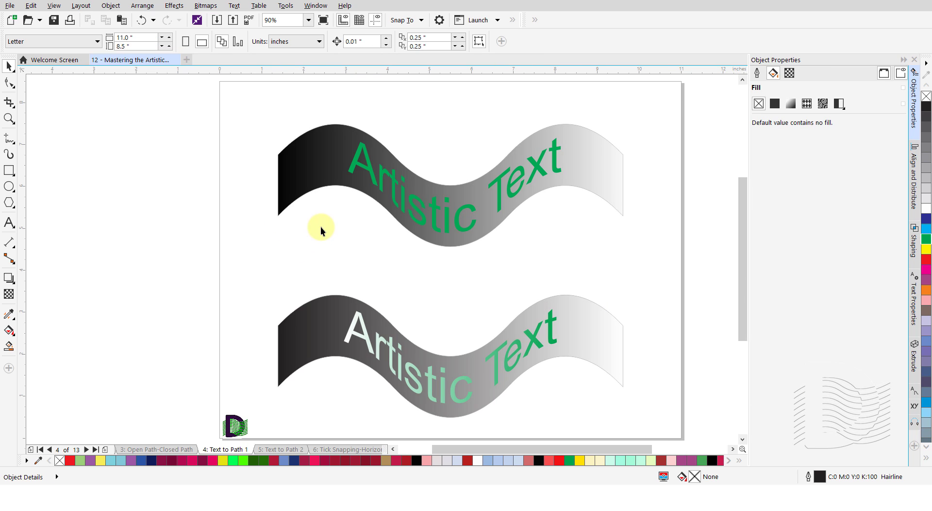
Step: Change the fill of the artistic text on the upper wavy shape from uniform to a fountain fill
{"action": "left_click", "coordinate": [354, 168]}
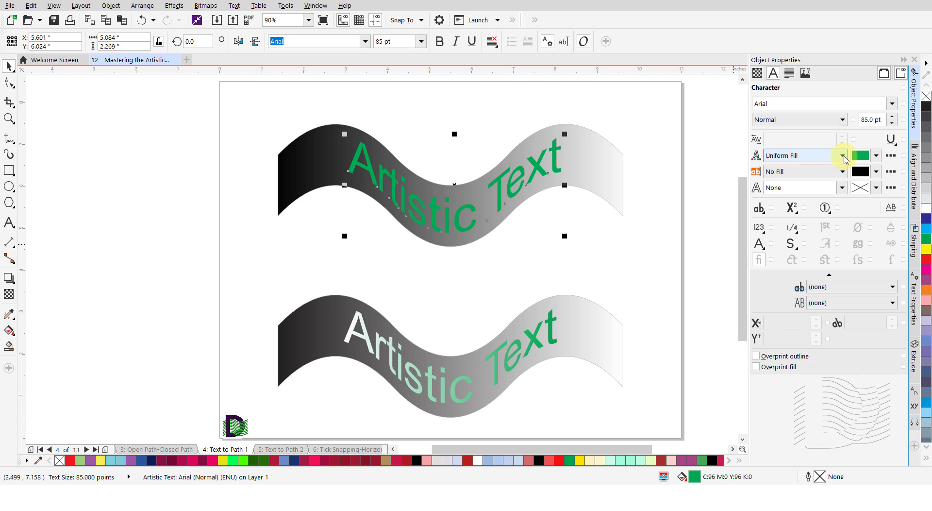
{"action": "left_click", "coordinate": [842, 156]}
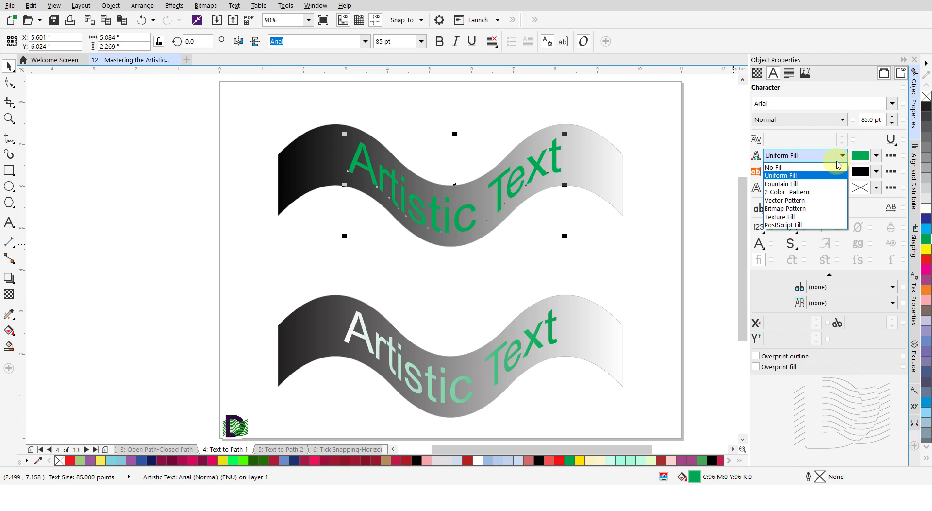
{"action": "left_click", "coordinate": [798, 184]}
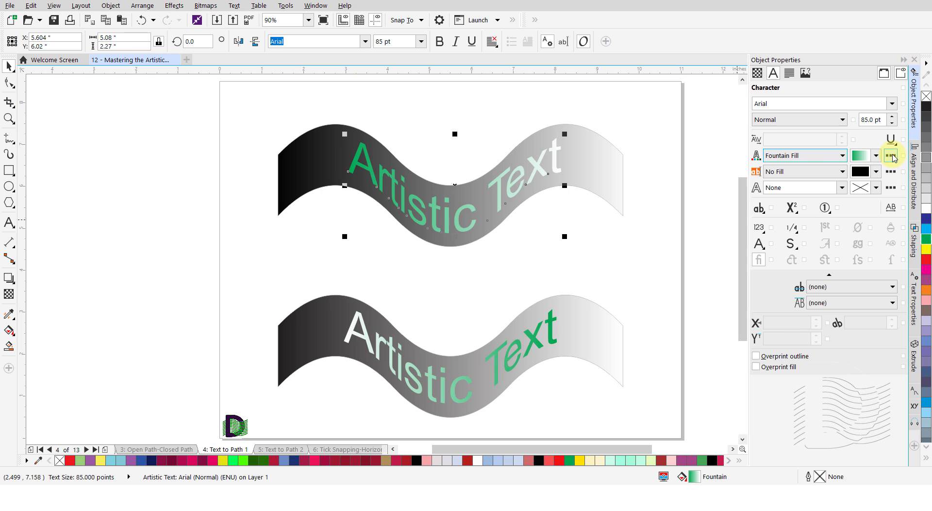
Step: Reverse the text's fountain fill so it runs from white to green, and deselect the text
{"action": "left_click", "coordinate": [892, 157]}
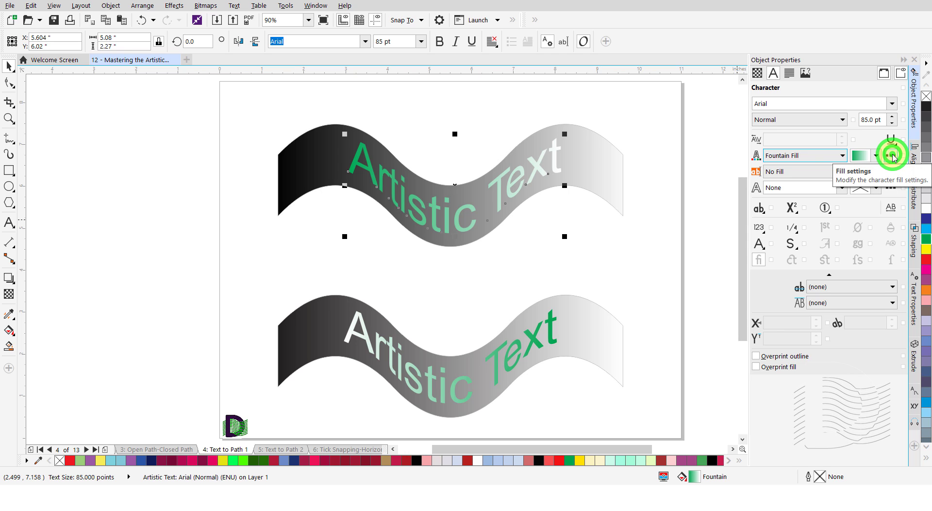
{"action": "left_click_drag", "start_coordinate": [462, 129], "coordinate": [510, 246]}
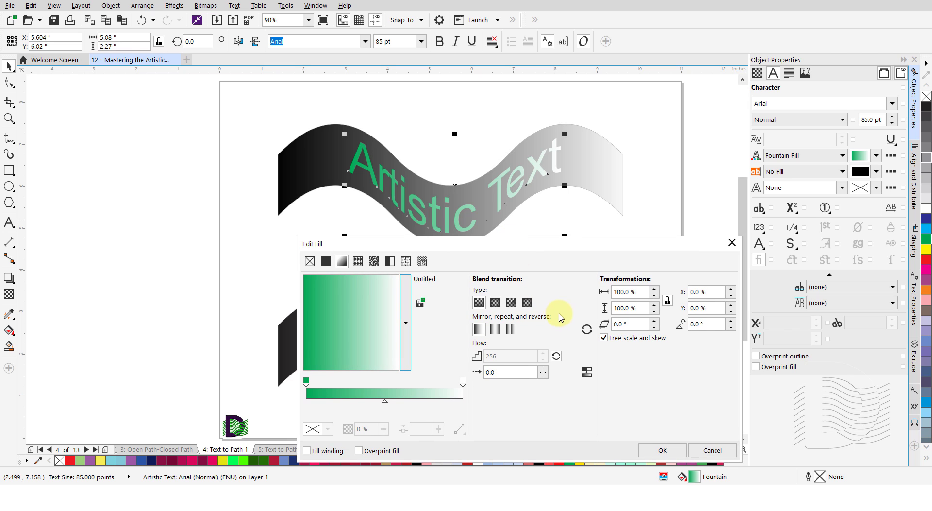
{"action": "left_click", "coordinate": [586, 330]}
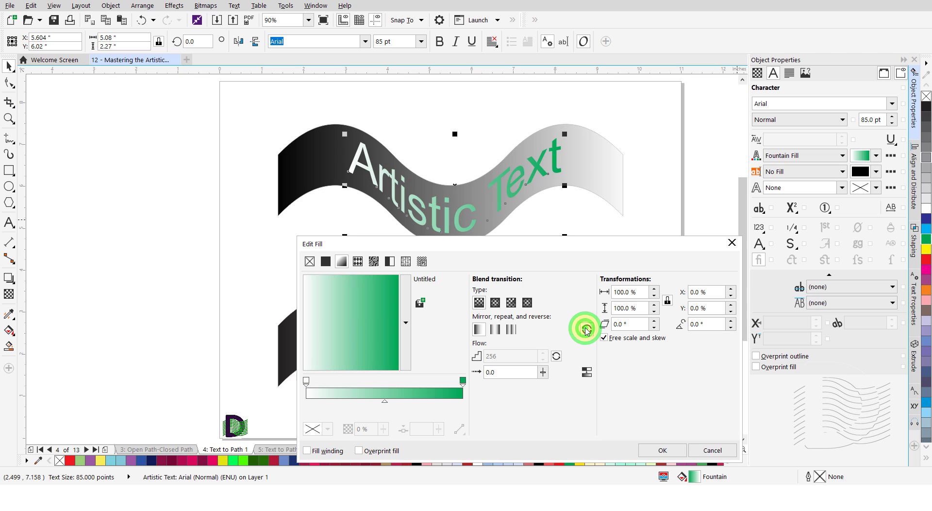
{"action": "left_click", "coordinate": [661, 447]}
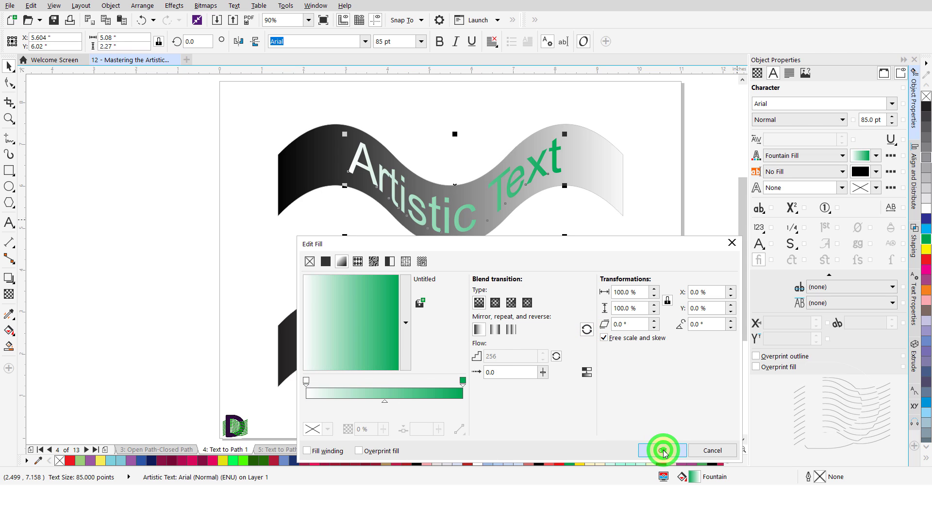
{"action": "left_click", "coordinate": [665, 258]}
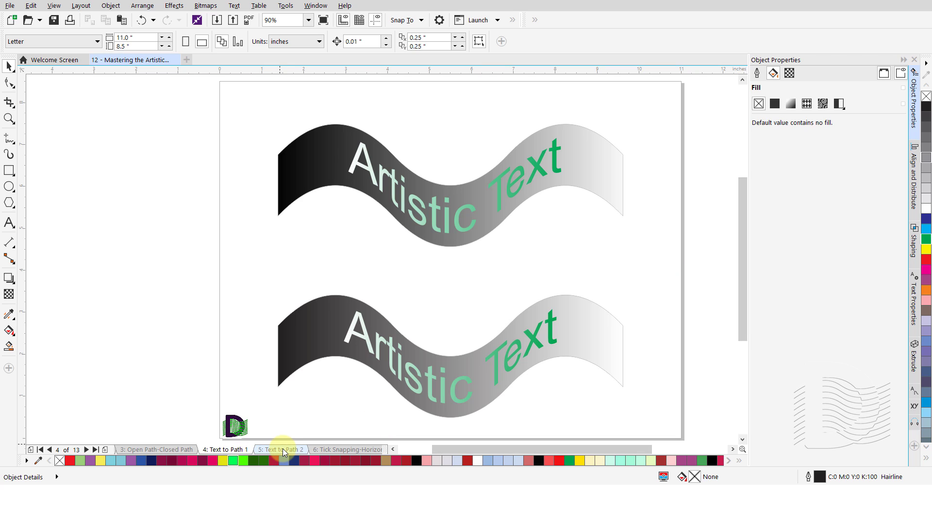
Step: On the Text to Path 2 page, fit the dark blue artistic text to the gold triangle
{"action": "left_click", "coordinate": [281, 449]}
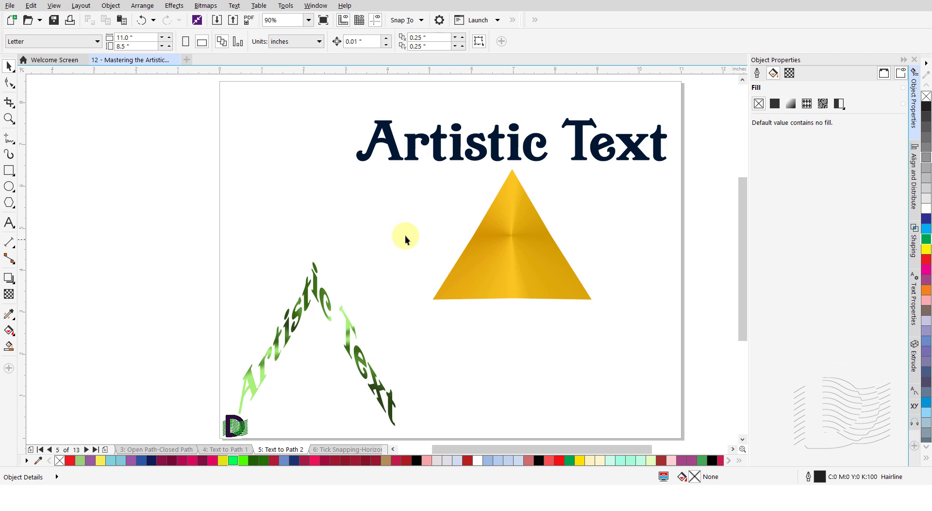
{"action": "left_click", "coordinate": [394, 155]}
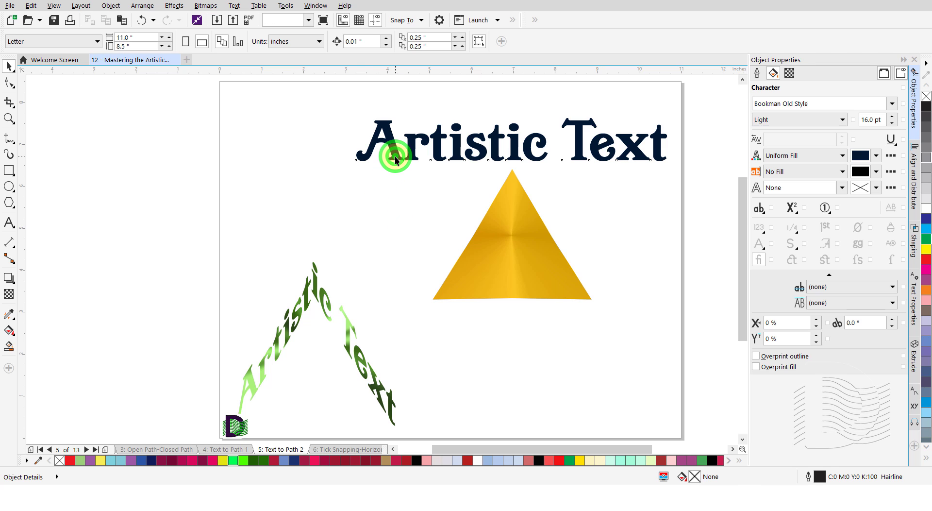
{"action": "left_click", "coordinate": [499, 284], "text": "shift"}
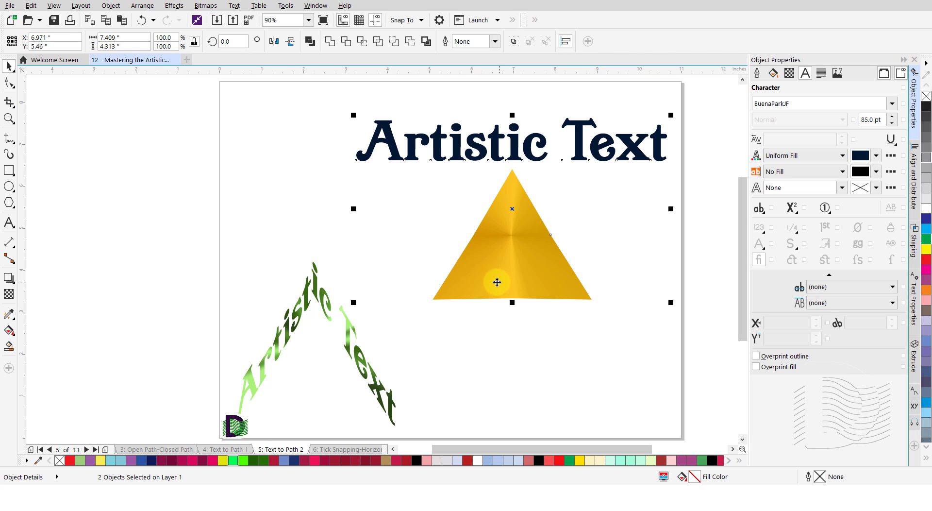
{"action": "left_click", "coordinate": [236, 5]}
{"action": "left_click", "coordinate": [236, 6]}
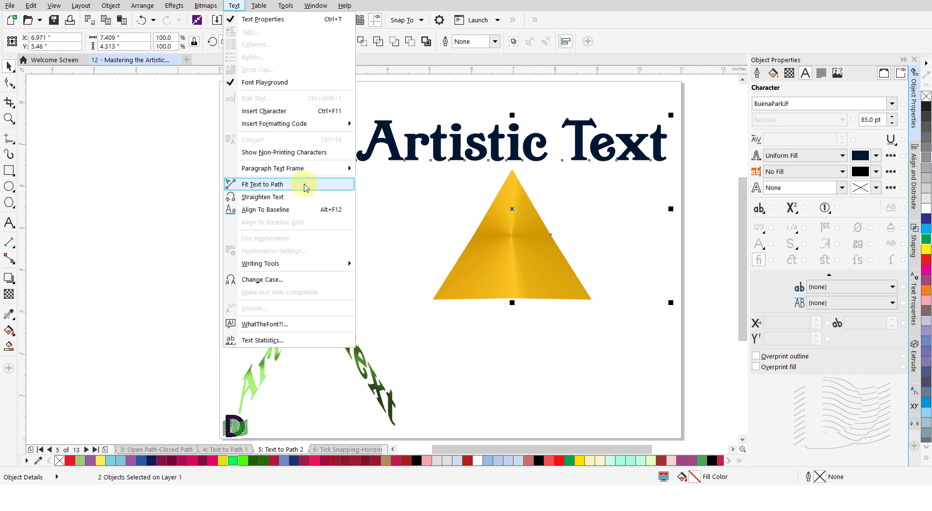
{"action": "left_click", "coordinate": [305, 186]}
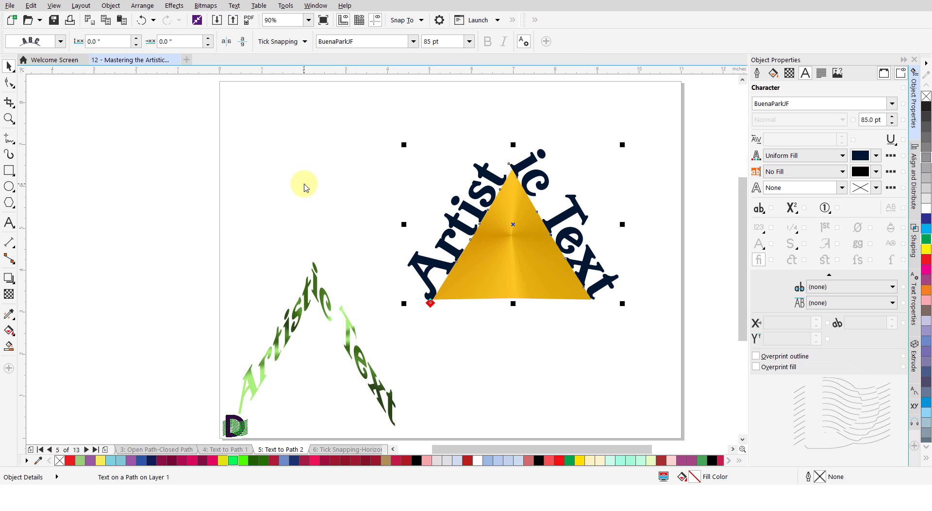
Step: Set the triangle text's orientation to the third preset, with upright skewed letters, and deselect it
{"action": "left_click", "coordinate": [60, 43]}
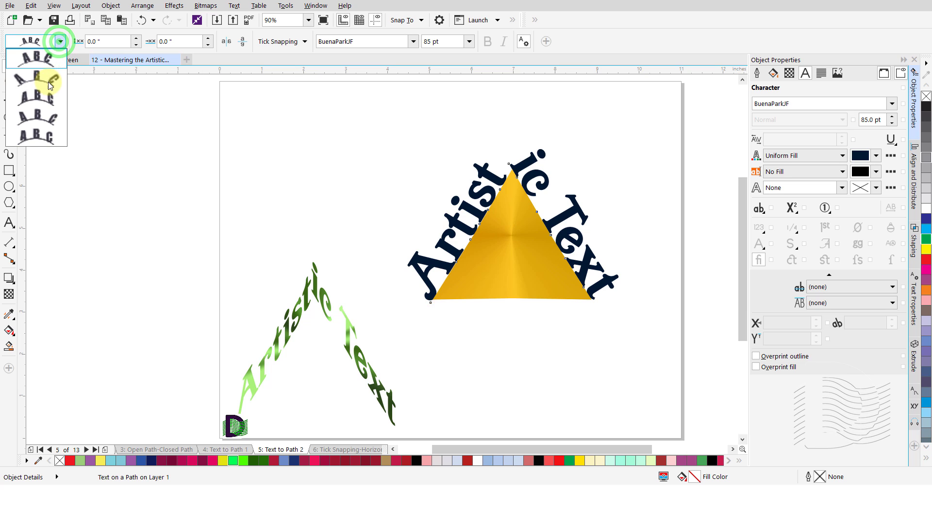
{"action": "left_click", "coordinate": [43, 100]}
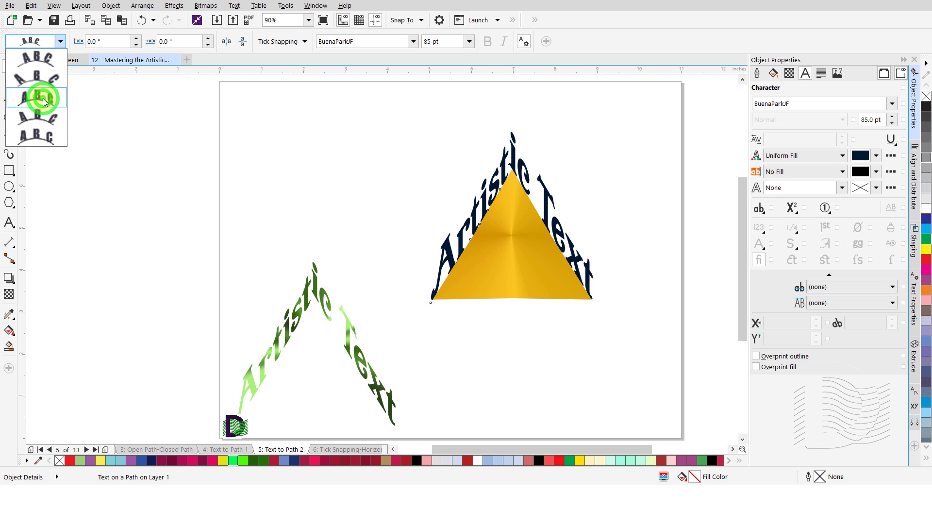
{"action": "left_click", "coordinate": [493, 375]}
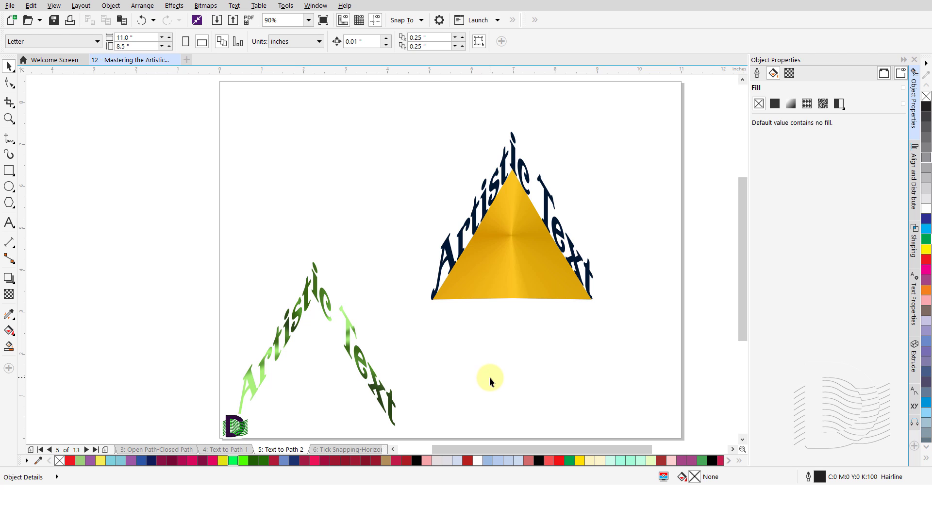
Step: On the Tick Snapping-Horizontal Spread page, select the text fitted to the pink ellipse
{"action": "left_click", "coordinate": [349, 449]}
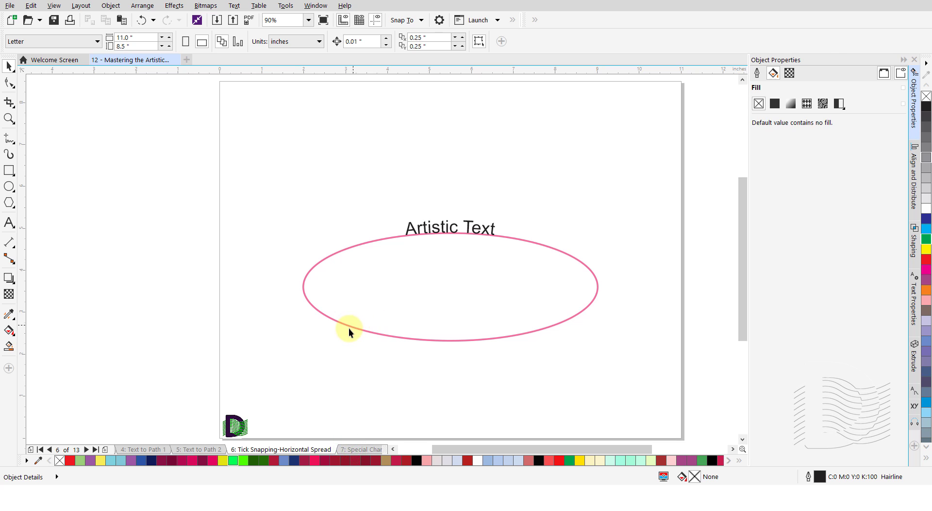
{"action": "left_click", "coordinate": [353, 327]}
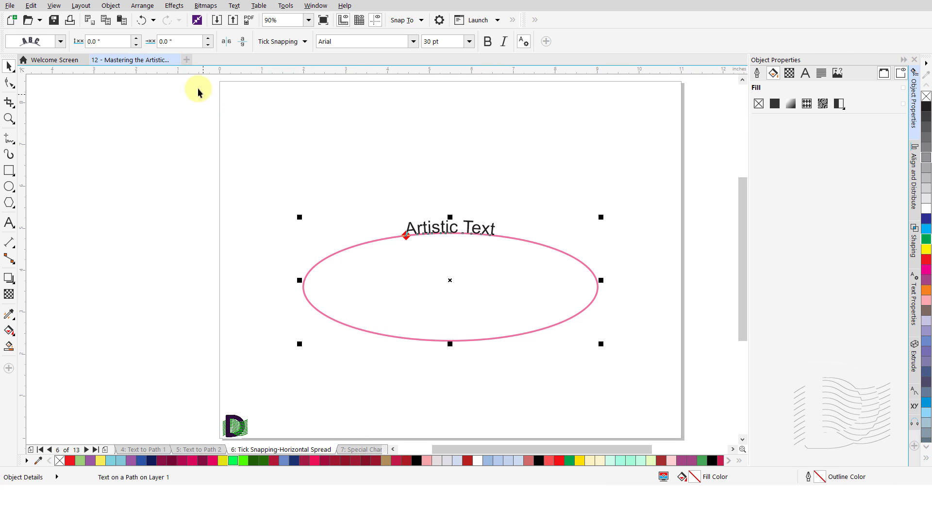
Step: Raise the text's offset along the ellipse to 0.15 inches and bring it back to 0
{"action": "left_click", "coordinate": [209, 40]}
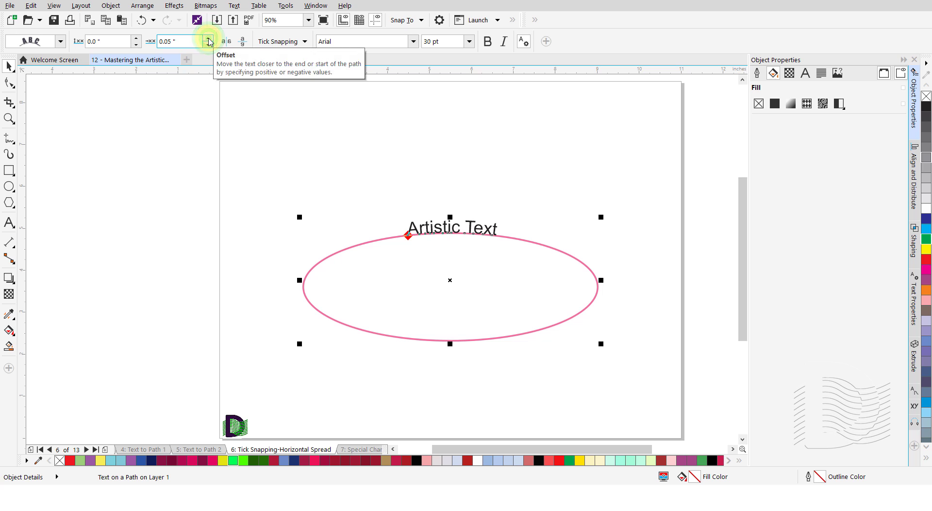
{"action": "left_click", "coordinate": [209, 40]}
{"action": "left_click", "coordinate": [208, 39]}
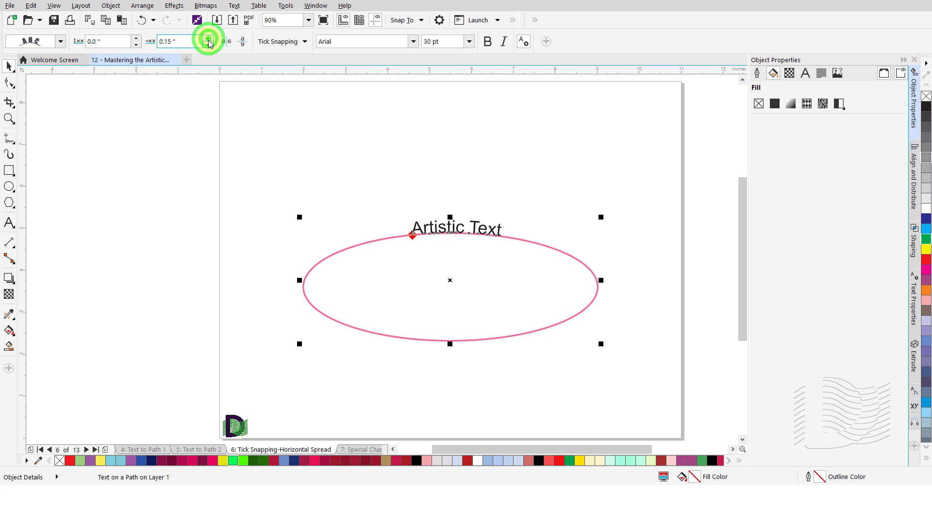
{"action": "left_click", "coordinate": [209, 45]}
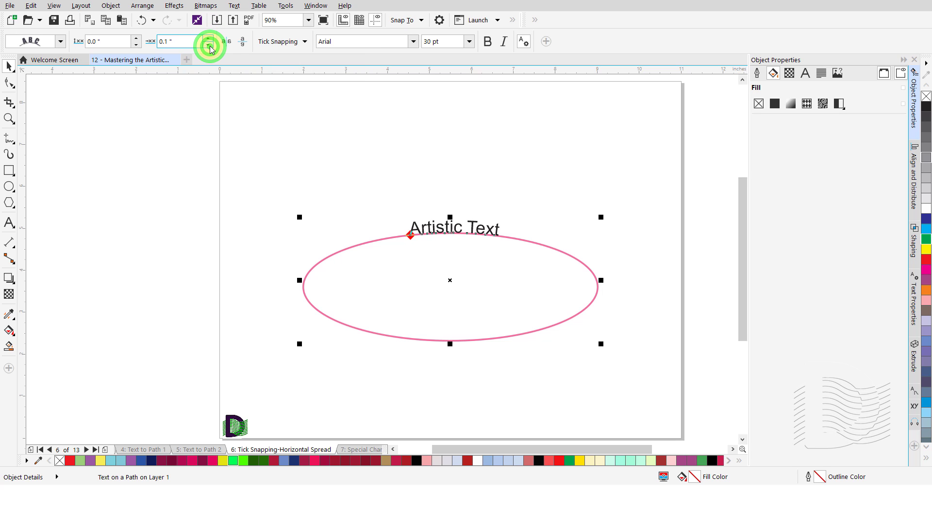
{"action": "left_click", "coordinate": [209, 45]}
{"action": "left_click", "coordinate": [209, 45]}
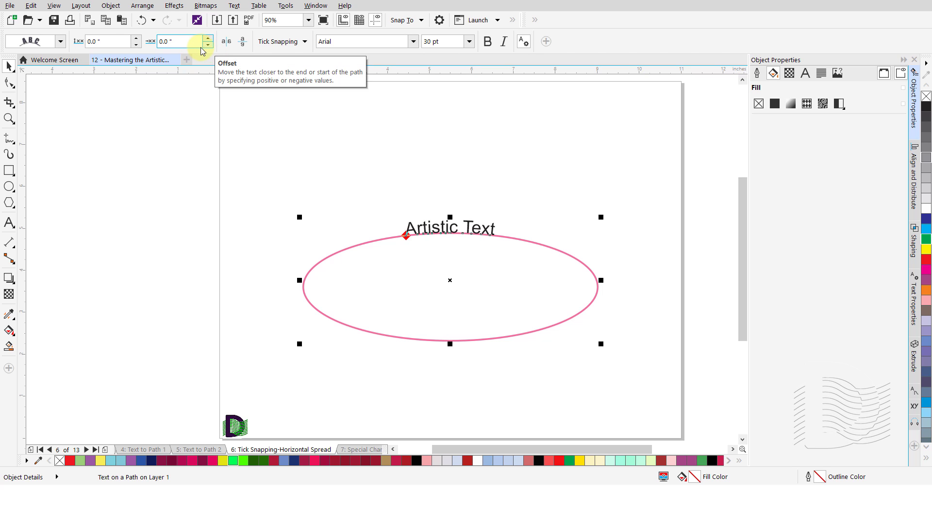
Step: Set the text's offset along the ellipse to 1 inch and undo that change
{"action": "double_click", "coordinate": [183, 41]}
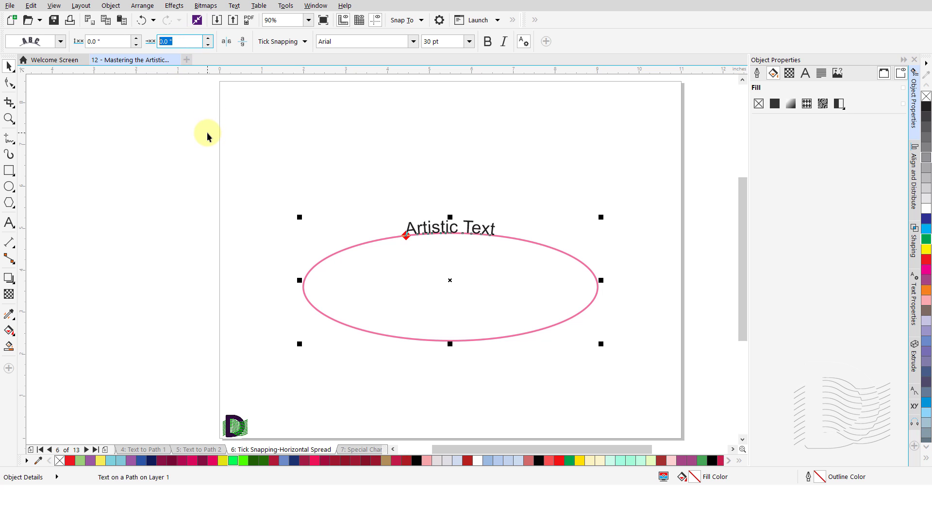
{"action": "type", "text": "1"}
{"action": "key", "text": "Return"}
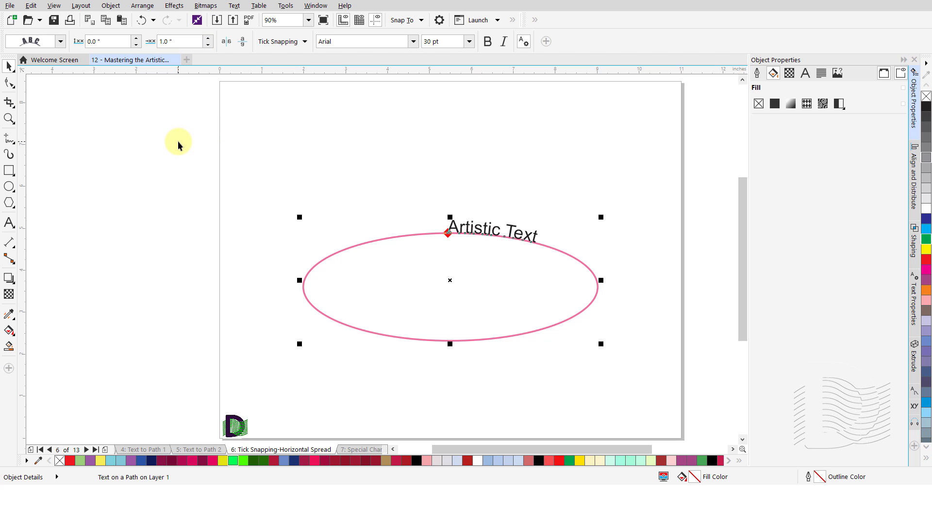
{"action": "key", "text": "ctrl+z"}
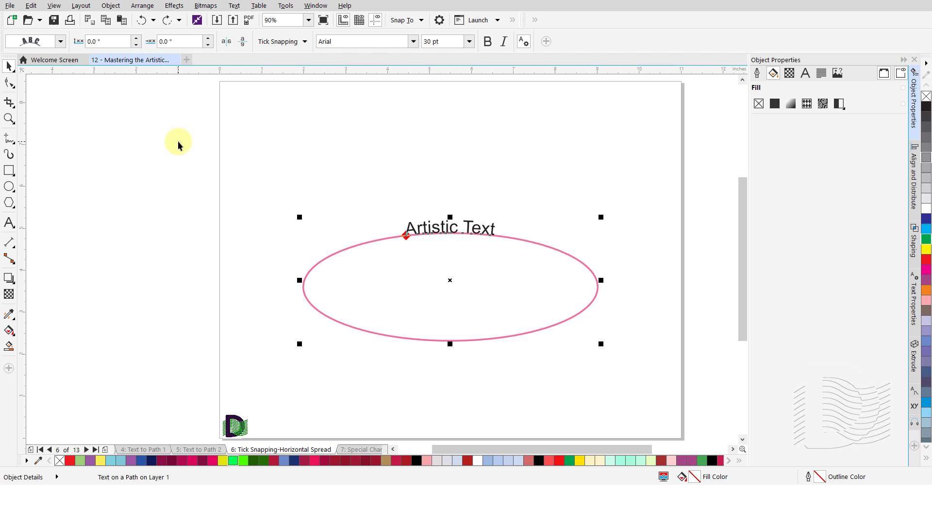
Step: Increase the text's distance from the ellipse path to 0.15 inches
{"action": "left_click", "coordinate": [138, 38]}
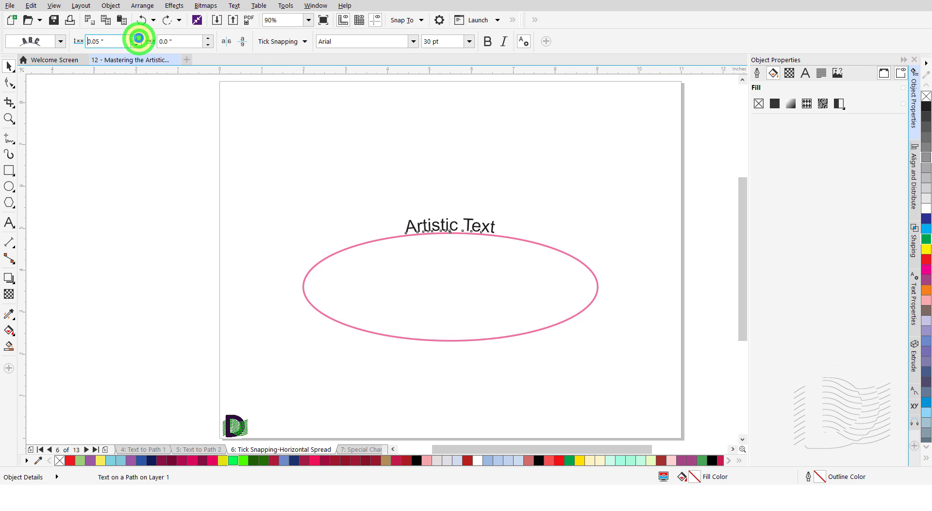
{"action": "left_click", "coordinate": [138, 38]}
{"action": "left_click", "coordinate": [139, 38]}
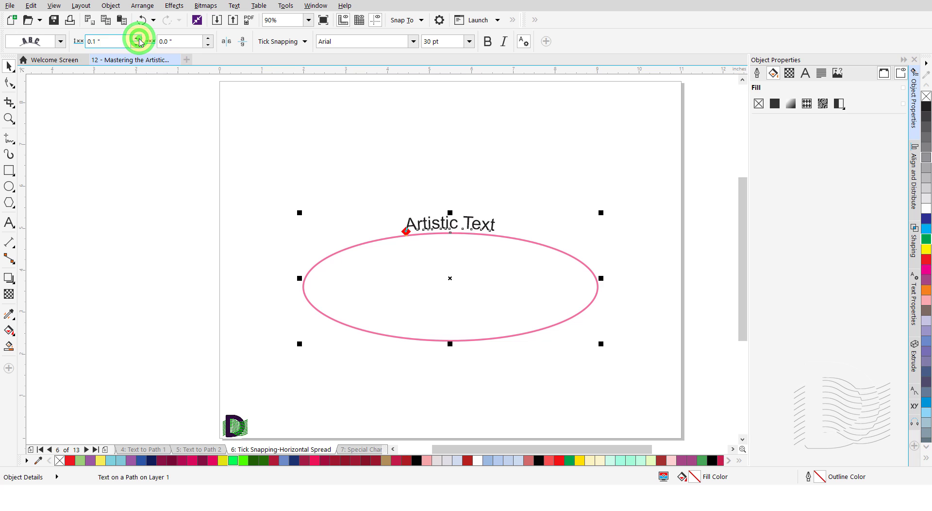
{"action": "left_click", "coordinate": [139, 38]}
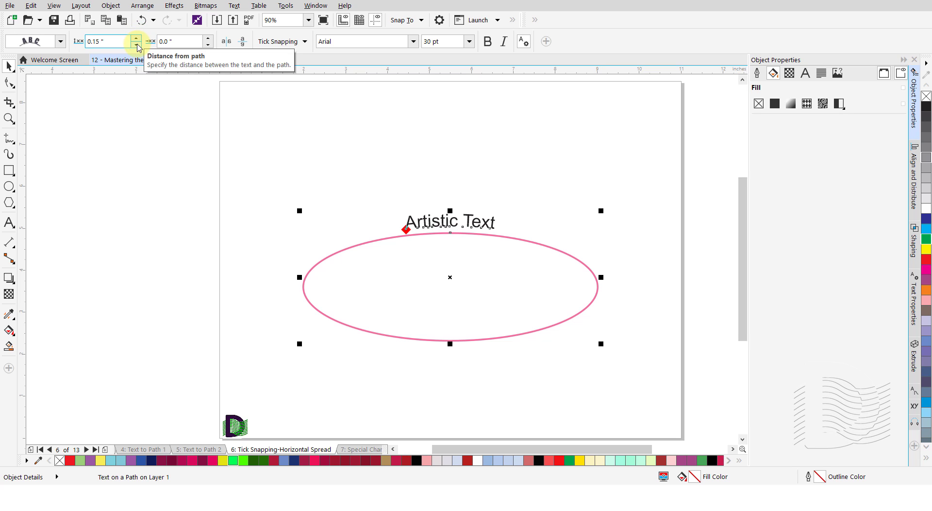
Step: Lower the text's distance from the ellipse path to -0.15 inches and return it to 0
{"action": "left_click", "coordinate": [138, 45]}
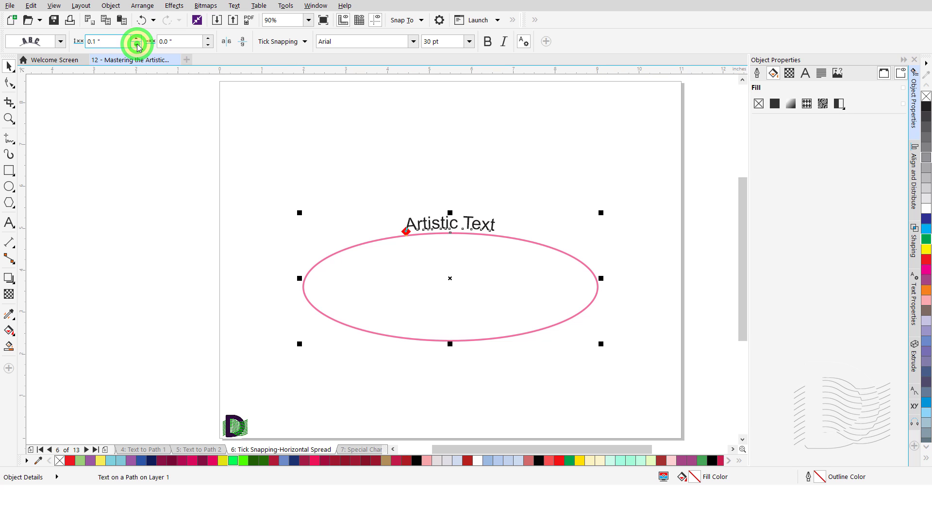
{"action": "left_click", "coordinate": [138, 45]}
{"action": "left_click", "coordinate": [139, 45]}
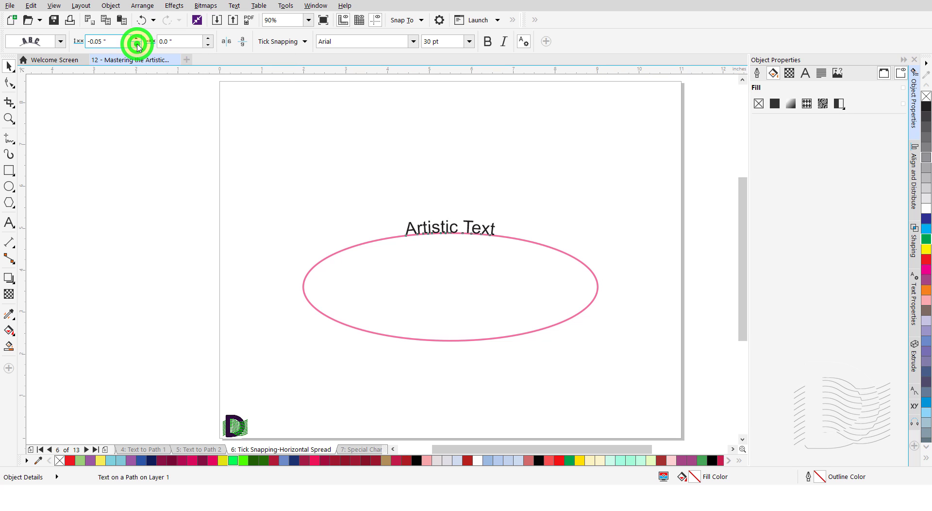
{"action": "left_click", "coordinate": [138, 45]}
{"action": "left_click", "coordinate": [138, 45]}
{"action": "left_click", "coordinate": [138, 45]}
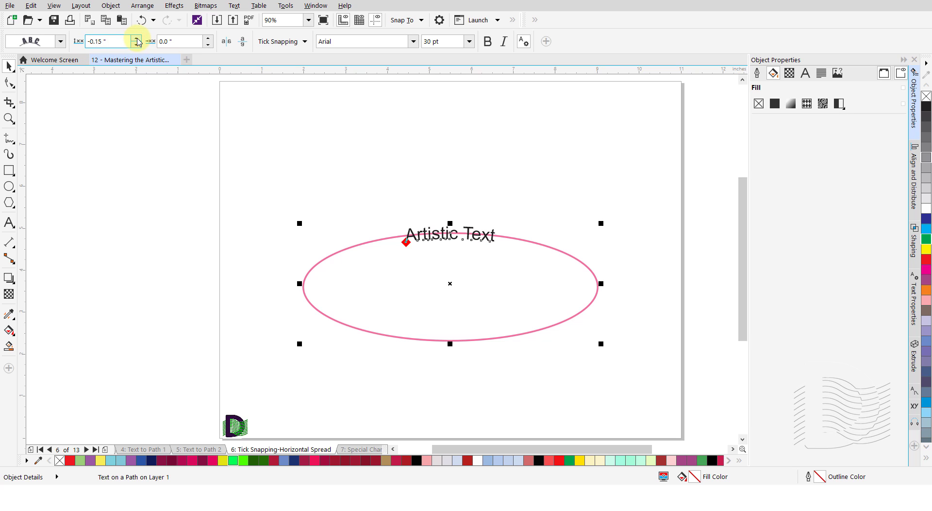
{"action": "left_click", "coordinate": [137, 39]}
{"action": "left_click", "coordinate": [138, 38]}
{"action": "left_click", "coordinate": [137, 38]}
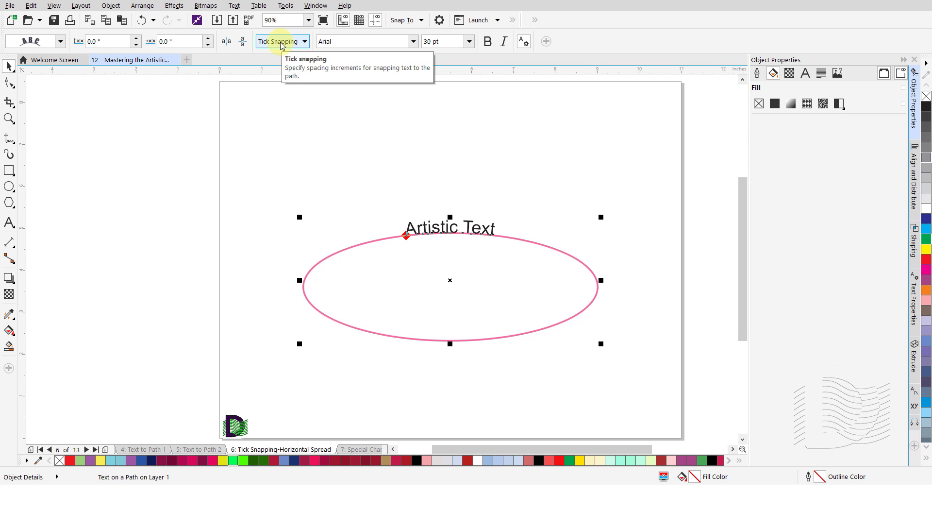
Step: With tick snapping off, move the text freely to about 0.508 inches from the ellipse and 2.378 inches along it, and undo the move
{"action": "left_click", "coordinate": [305, 43]}
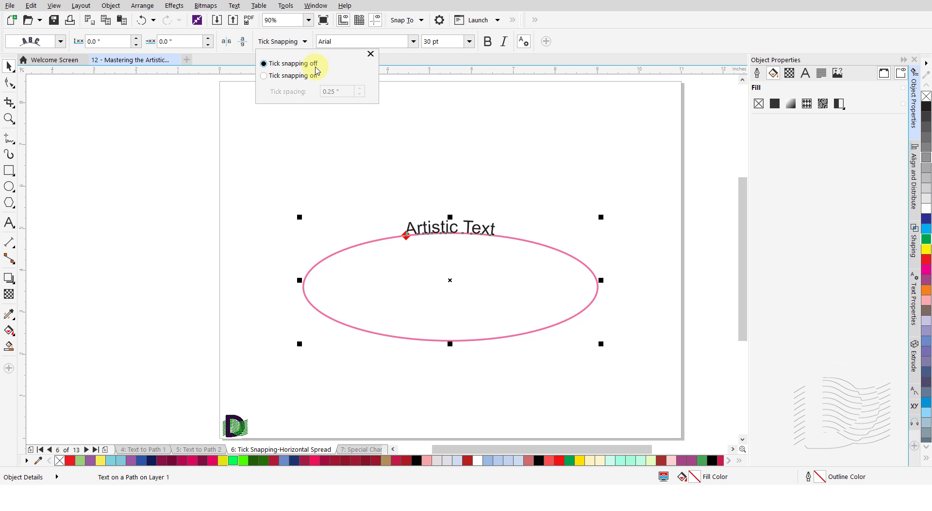
{"action": "left_click", "coordinate": [370, 53]}
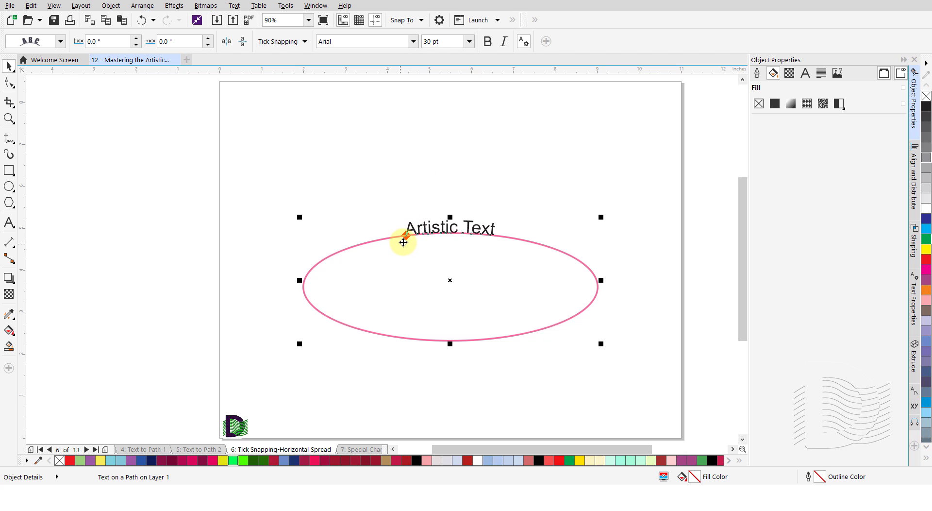
{"action": "mouse_move", "coordinate": [406, 233]}
{"action": "left_mouse_down"}
{"action": "mouse_move", "coordinate": [434, 228]}
{"action": "mouse_move", "coordinate": [377, 249]}
{"action": "mouse_move", "coordinate": [349, 244]}
{"action": "mouse_move", "coordinate": [370, 209]}
{"action": "mouse_move", "coordinate": [484, 211]}
{"action": "mouse_move", "coordinate": [535, 227]}
{"action": "mouse_move", "coordinate": [525, 200]}
{"action": "mouse_move", "coordinate": [517, 222]}
{"action": "mouse_move", "coordinate": [525, 219]}
{"action": "mouse_move", "coordinate": [510, 212]}
{"action": "left_mouse_up"}
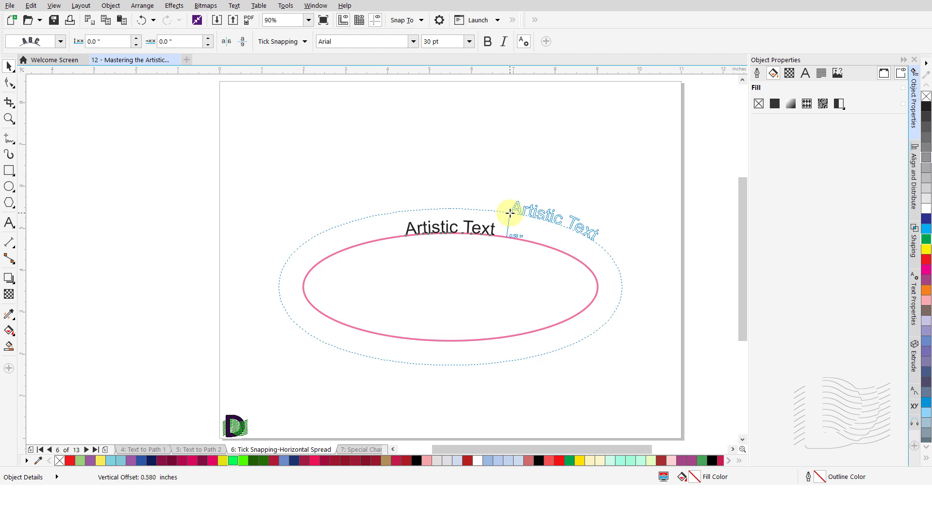
{"action": "mouse_move", "coordinate": [510, 212]}
{"action": "left_mouse_down"}
{"action": "mouse_move", "coordinate": [492, 259]}
{"action": "mouse_move", "coordinate": [512, 216]}
{"action": "mouse_move", "coordinate": [507, 202]}
{"action": "mouse_move", "coordinate": [505, 215]}
{"action": "left_mouse_up"}
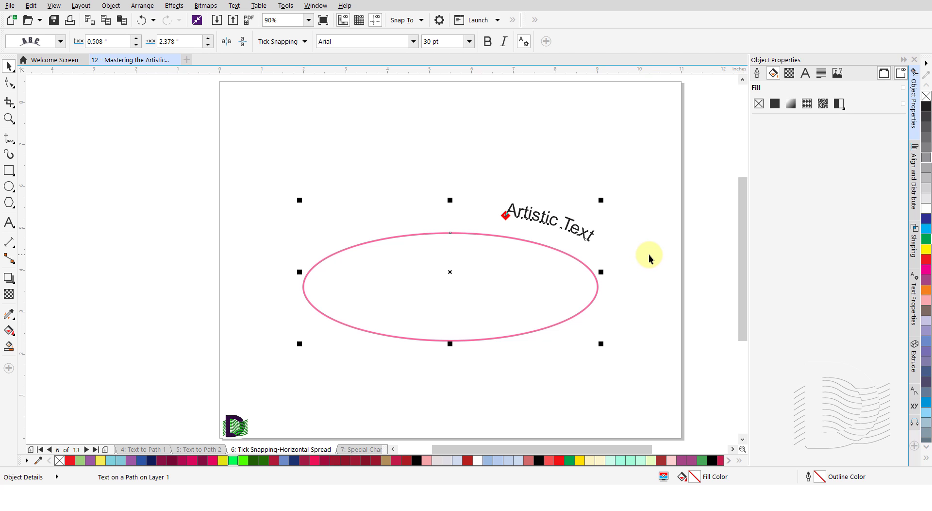
{"action": "key", "text": "ctrl+z"}
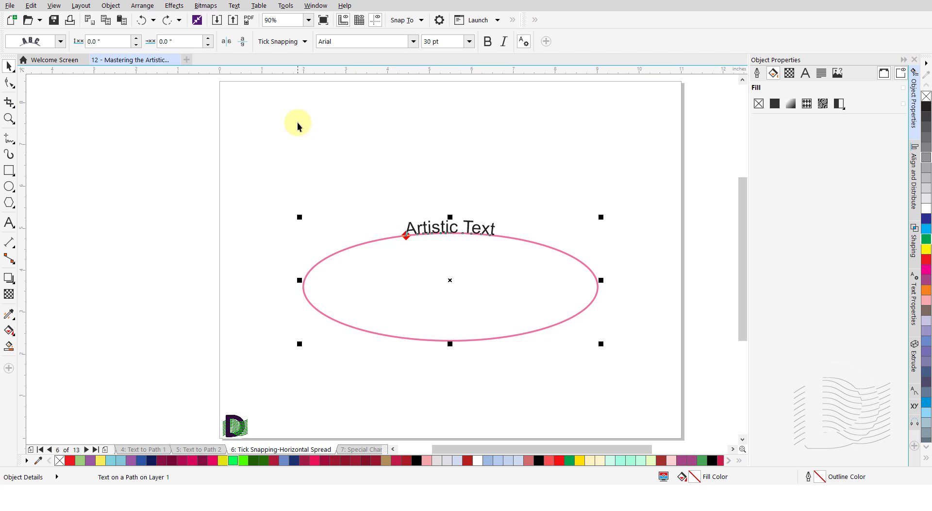
Step: Turn on tick snapping for the text on the ellipse with a tick spacing of 0.25 inches
{"action": "left_click", "coordinate": [306, 46]}
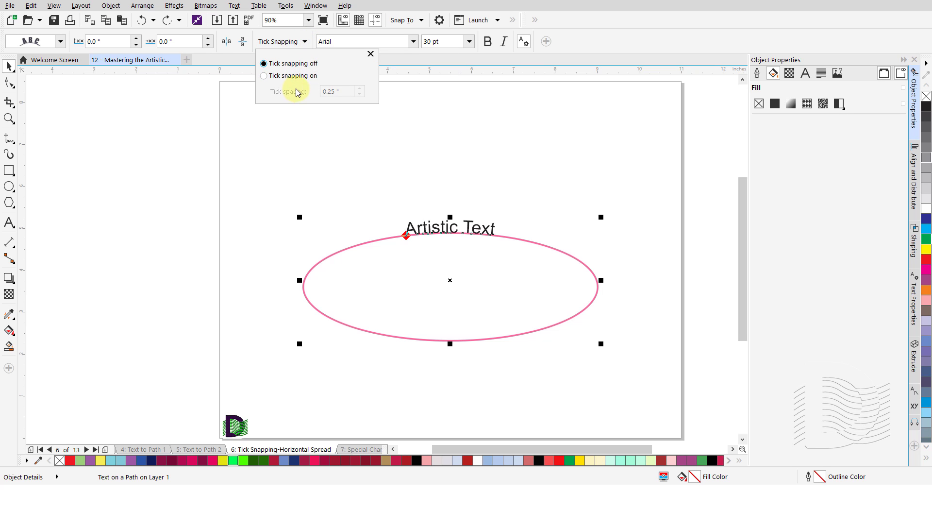
{"action": "left_click", "coordinate": [263, 75]}
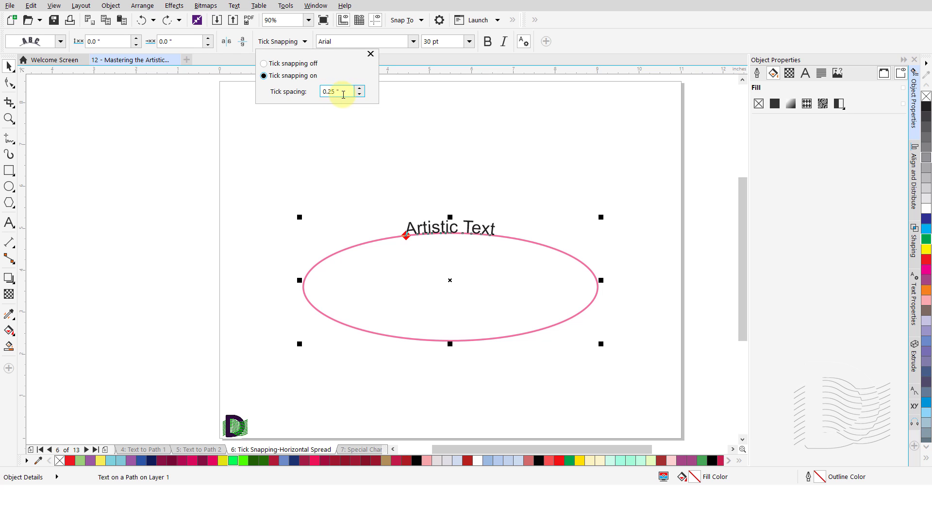
{"action": "left_click", "coordinate": [371, 54]}
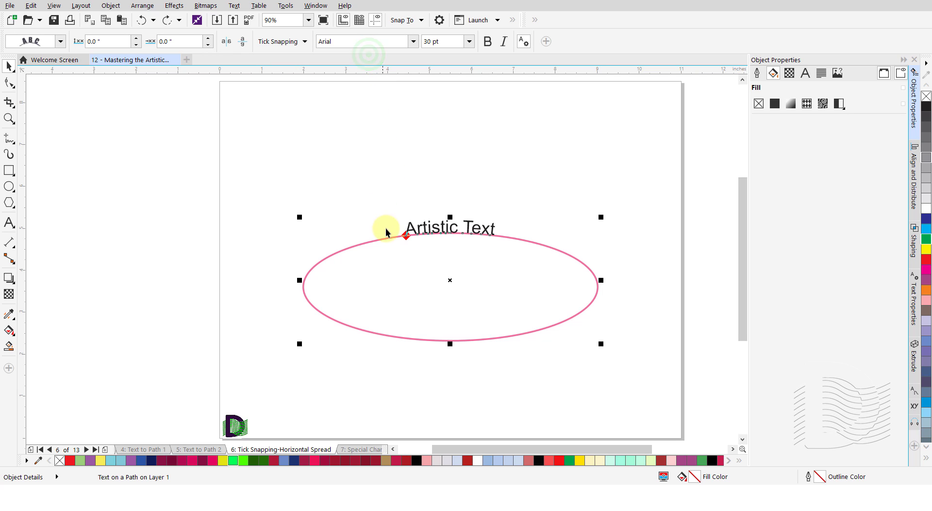
Step: Move the text in snapped increments to 1 inch from the ellipse and about 2.533 inches along it, and undo the move
{"action": "mouse_move", "coordinate": [409, 235]}
{"action": "left_mouse_down"}
{"action": "mouse_move", "coordinate": [454, 225]}
{"action": "mouse_move", "coordinate": [409, 236]}
{"action": "left_mouse_up"}
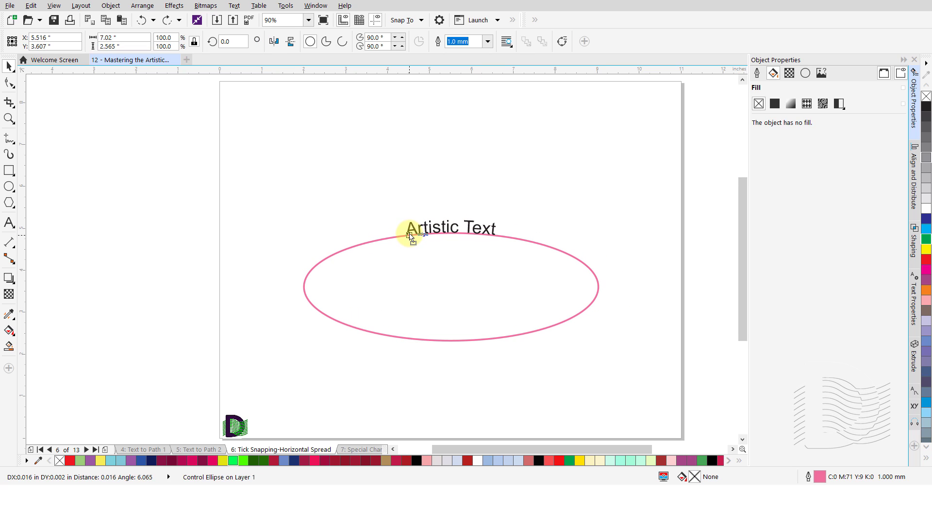
{"action": "left_click", "coordinate": [398, 214]}
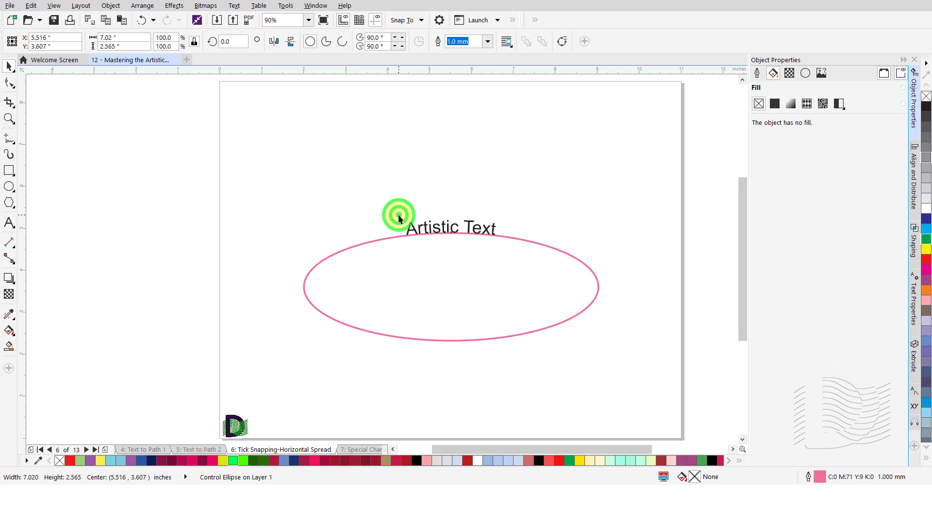
{"action": "left_click", "coordinate": [427, 226]}
{"action": "left_click_drag", "start_coordinate": [408, 235], "coordinate": [510, 195]}
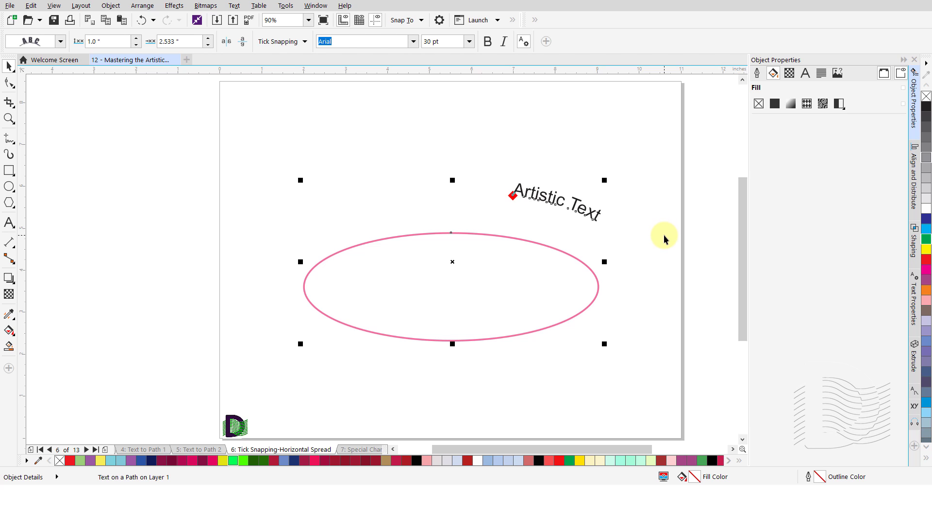
{"action": "key", "text": "ctrl+z"}
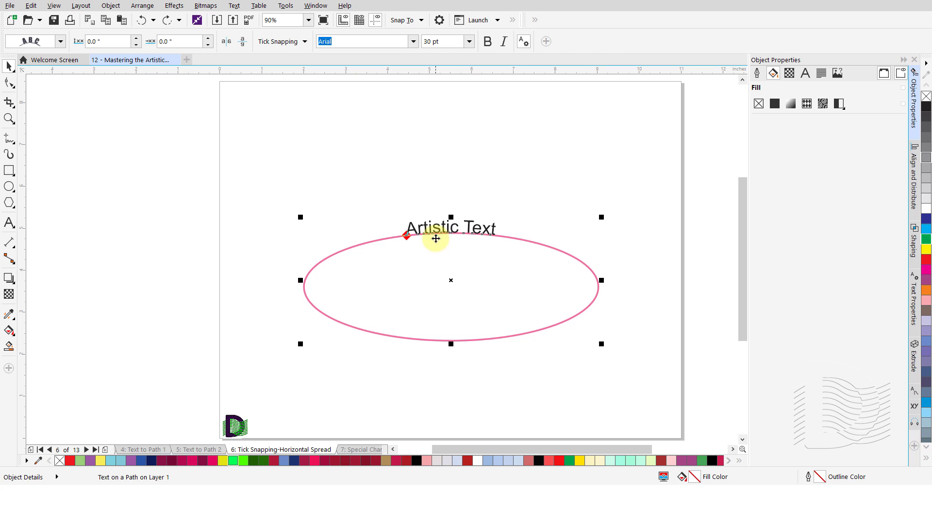
Step: Widen the spacing between the characters of the text on the ellipse with the Shape tool
{"action": "left_click", "coordinate": [9, 82]}
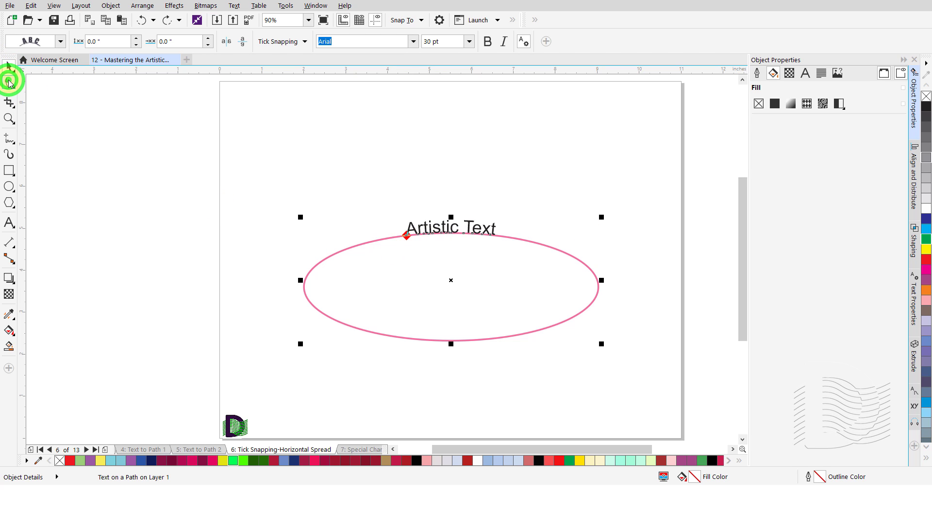
{"action": "left_click", "coordinate": [424, 226]}
{"action": "left_click", "coordinate": [427, 228]}
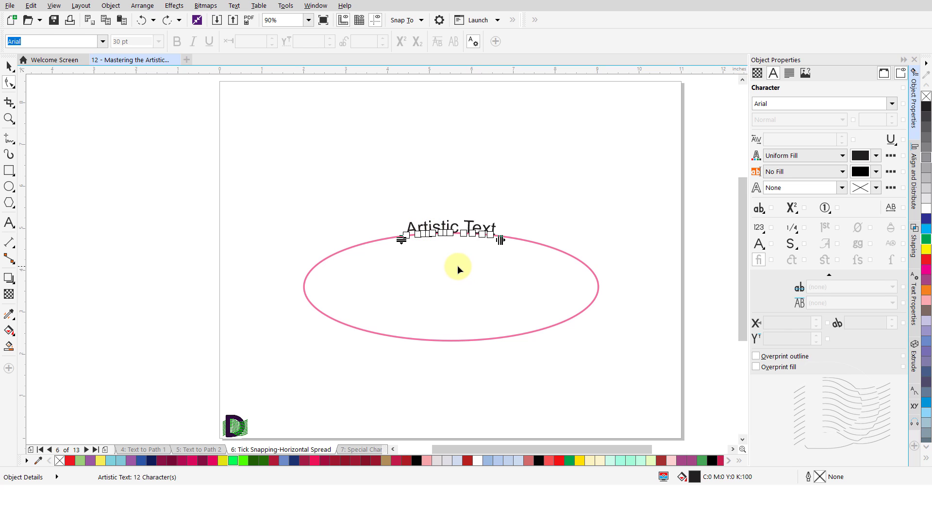
{"action": "left_click", "coordinate": [500, 240]}
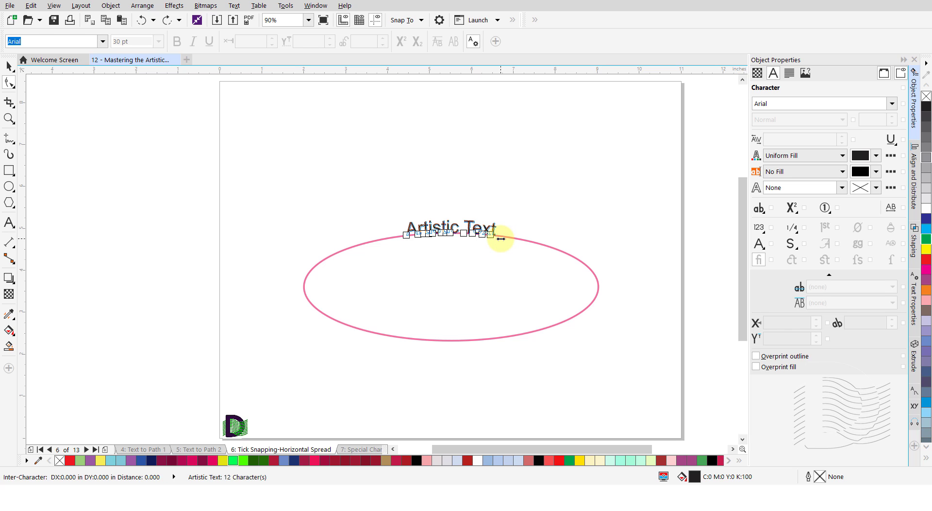
{"action": "left_click_drag", "start_coordinate": [500, 238], "coordinate": [592, 269]}
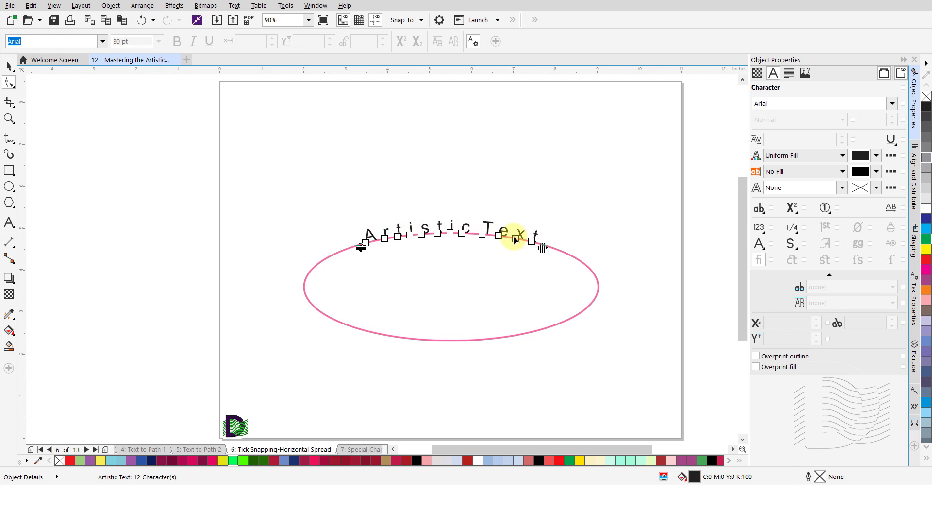
Step: Move the letter "r" along the ellipse to just before the "T" and the "s" down the ellipse's left side, and deselect them
{"action": "left_click", "coordinate": [384, 238]}
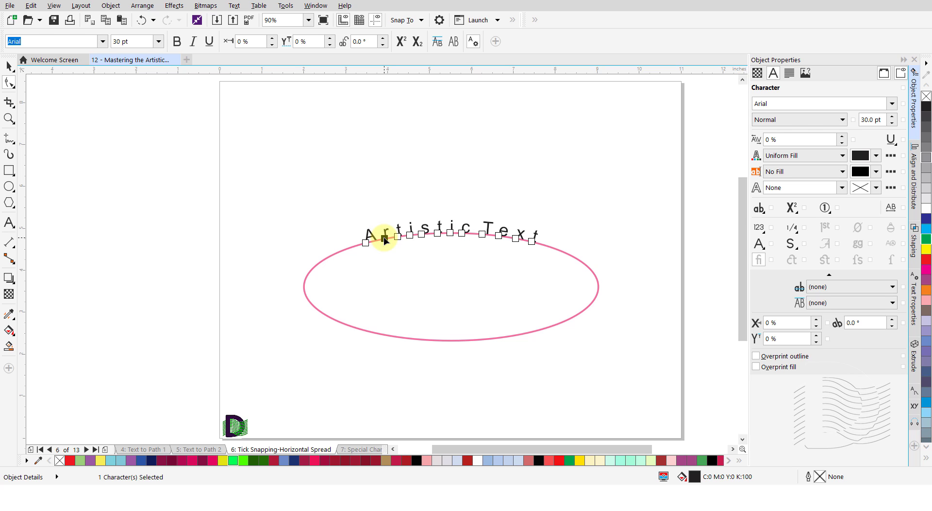
{"action": "left_click_drag", "start_coordinate": [384, 238], "coordinate": [477, 230]}
{"action": "left_click_drag", "start_coordinate": [421, 232], "coordinate": [325, 265]}
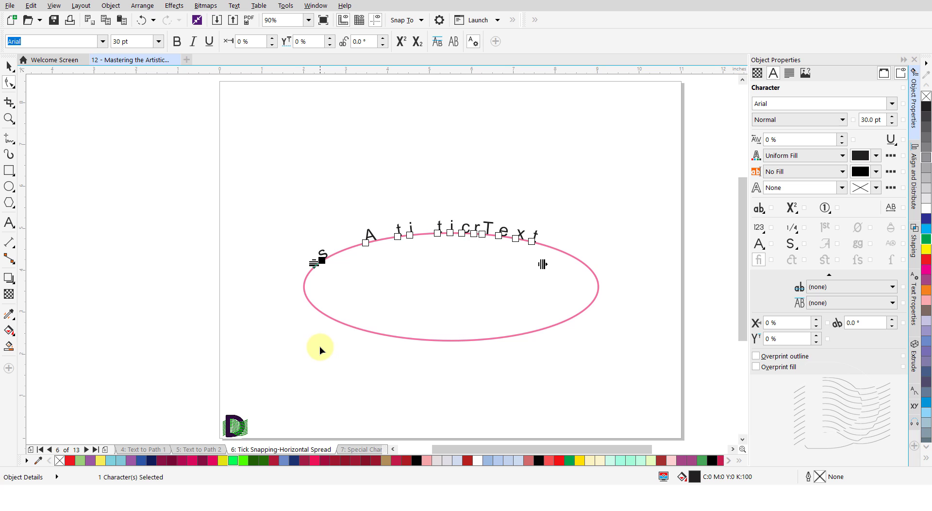
{"action": "key", "text": "space"}
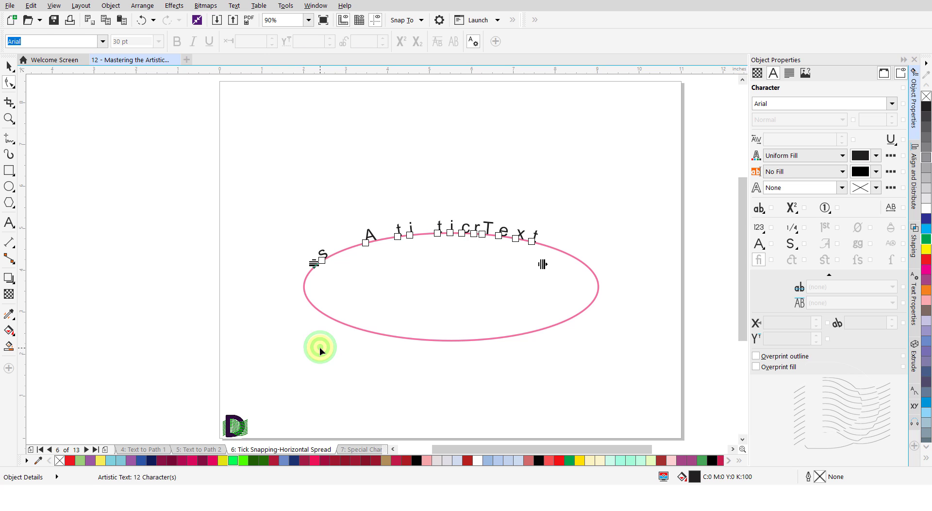
Step: Go to the Special Characters page and show the Insert Character options with the Arial character list
{"action": "left_click", "coordinate": [347, 407]}
{"action": "left_click", "coordinate": [355, 448]}
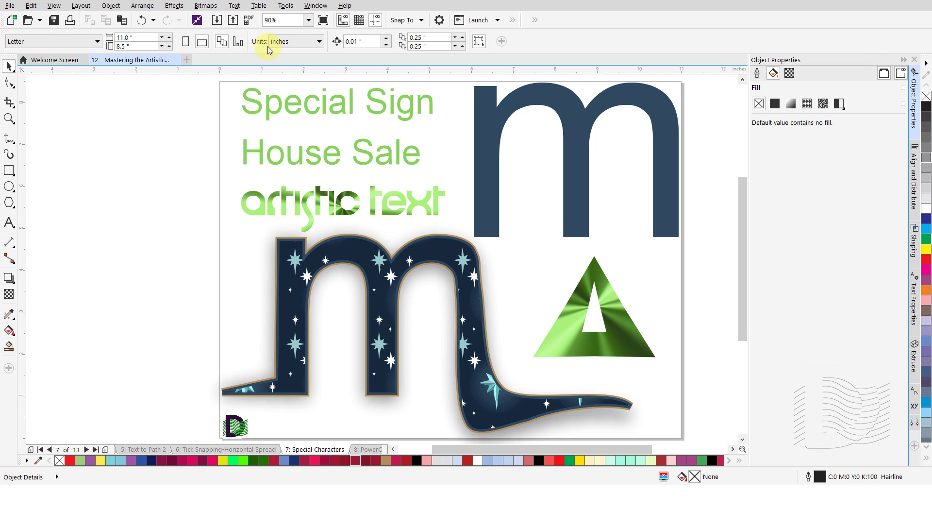
{"action": "left_click", "coordinate": [234, 7]}
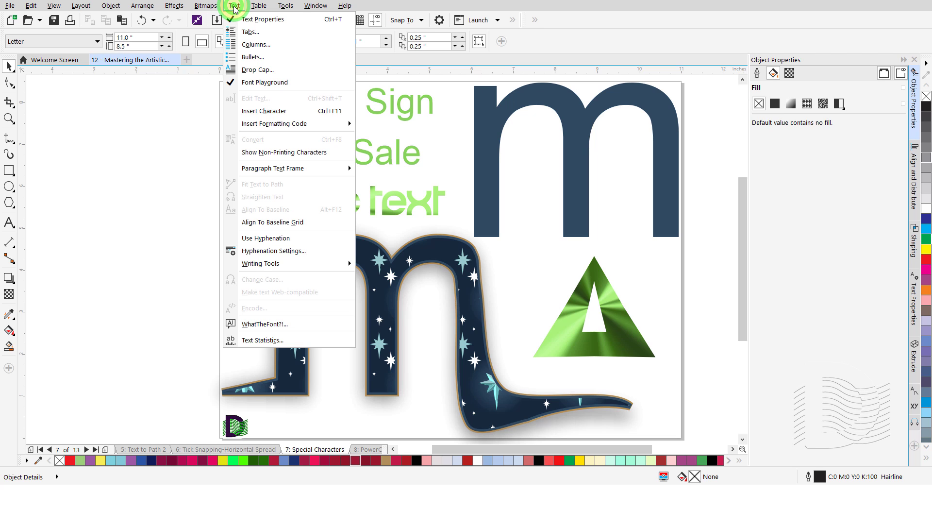
{"action": "left_click", "coordinate": [275, 116]}
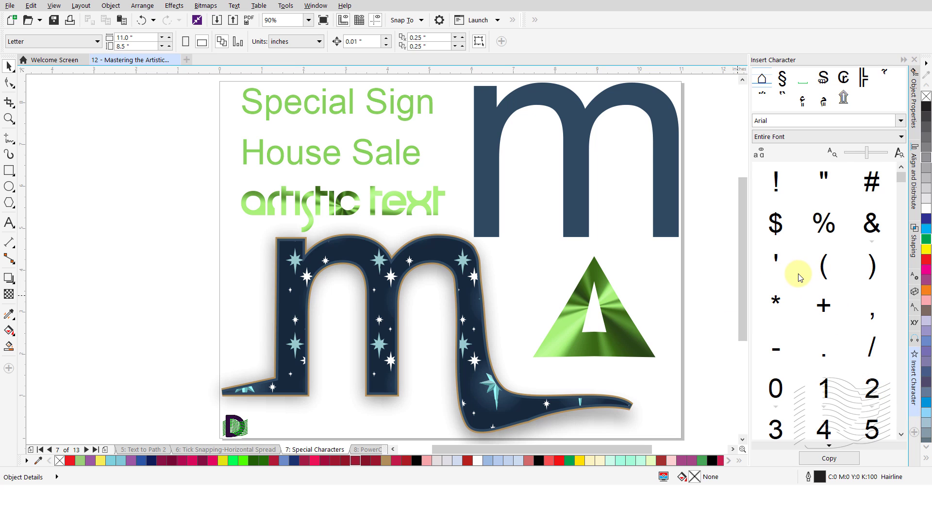
{"action": "scroll", "coordinate": [798, 274], "scroll_direction": "down", "scroll_amount": 3}
{"action": "scroll", "coordinate": [798, 274], "scroll_direction": "up", "scroll_amount": 3}
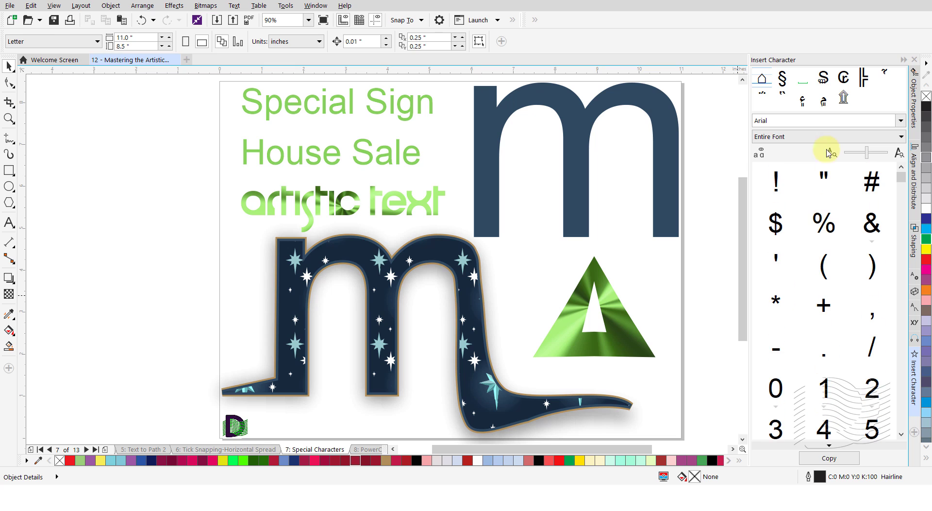
Step: Copy the Arial section sign "§" and replace the "S" of "Special" in the "Special Sign" text with it
{"action": "left_click", "coordinate": [782, 80]}
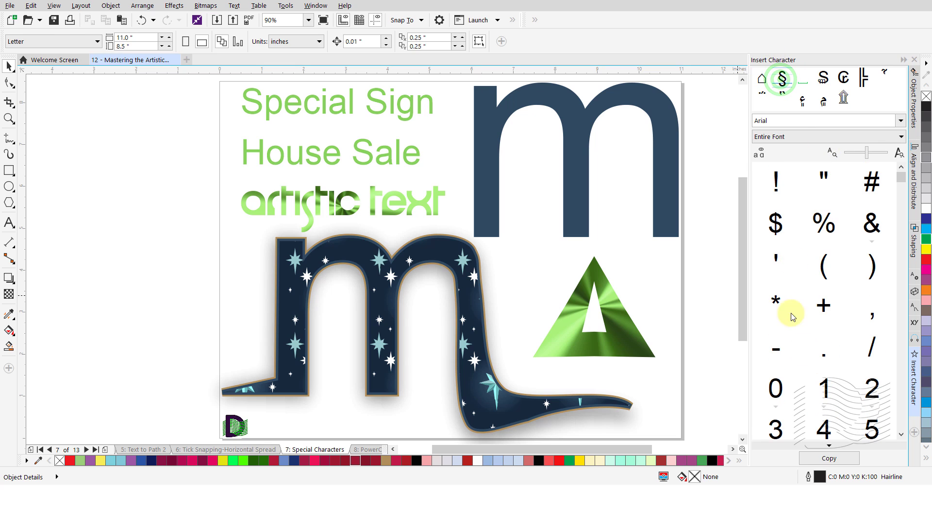
{"action": "left_click", "coordinate": [823, 459]}
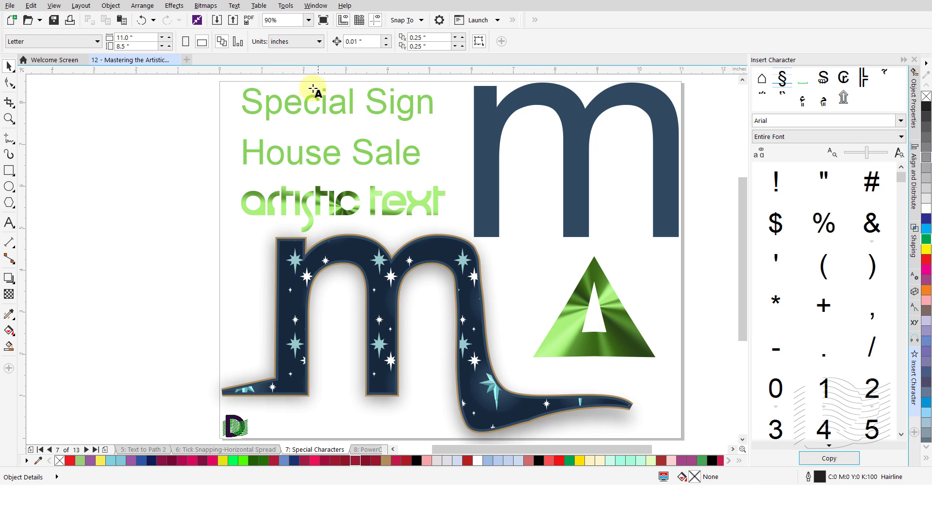
{"action": "key", "text": "F8"}
{"action": "left_click", "coordinate": [262, 98]}
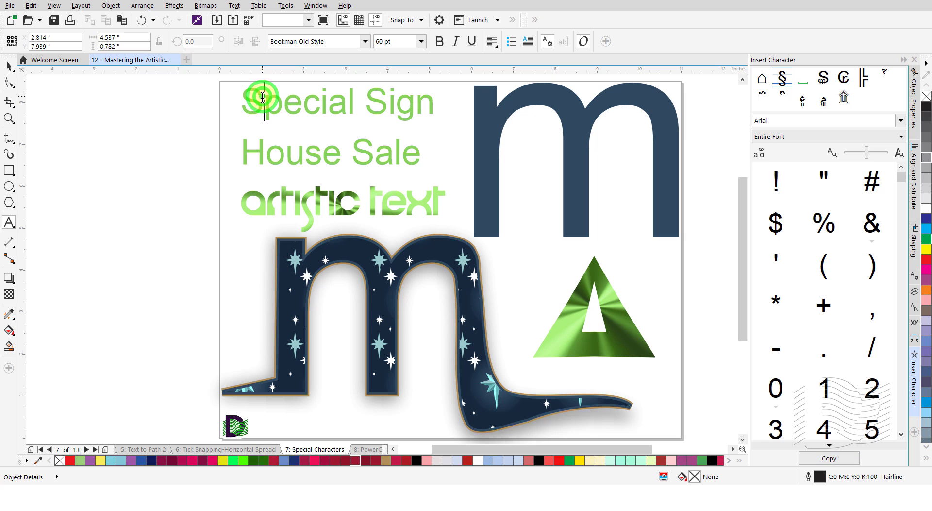
{"action": "left_click", "coordinate": [263, 97]}
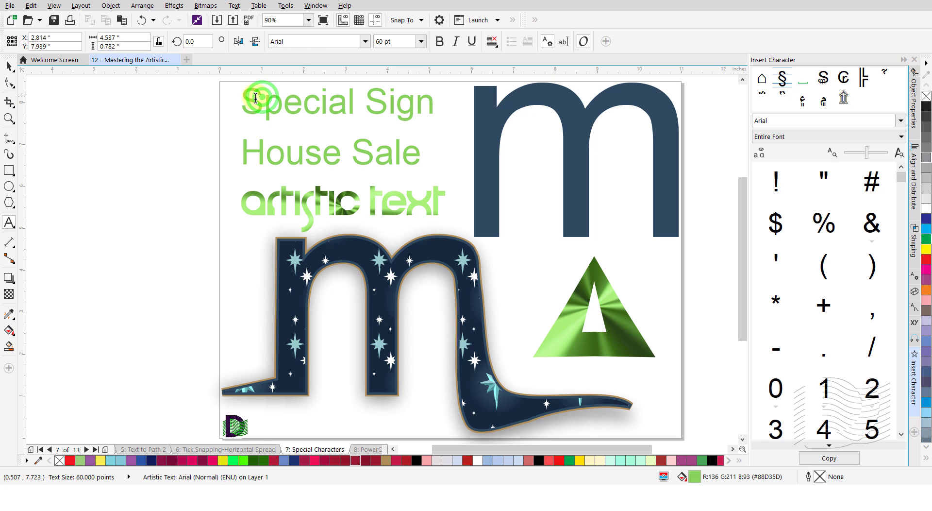
{"action": "left_click_drag", "start_coordinate": [263, 97], "coordinate": [248, 99]}
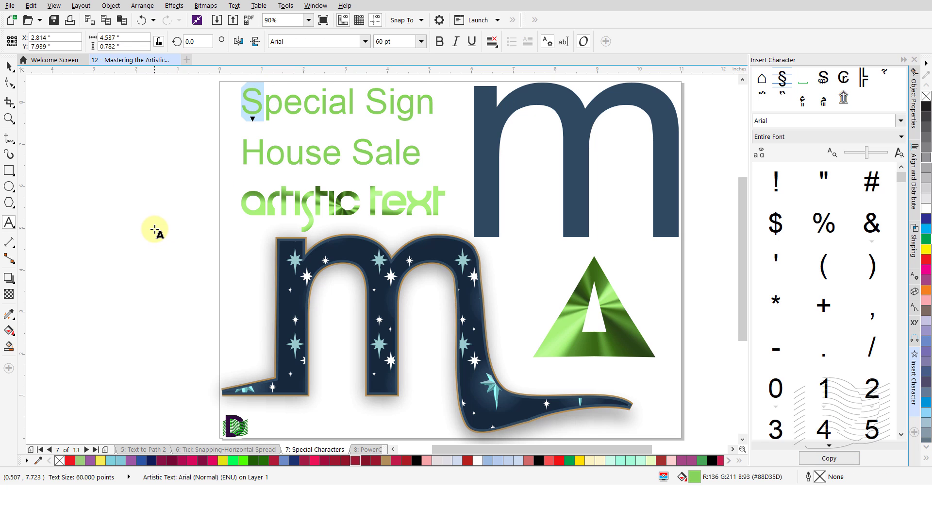
{"action": "type", "text": "§"}
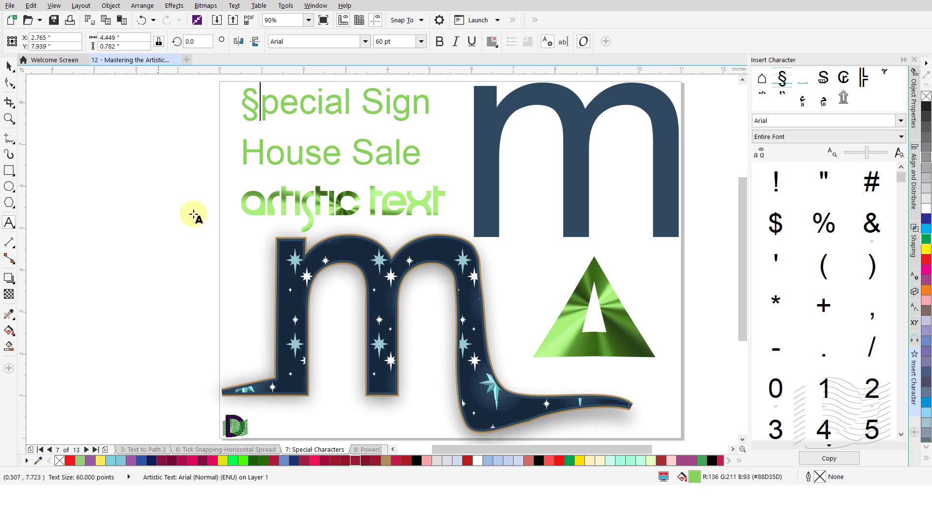
{"action": "left_click", "coordinate": [451, 136]}
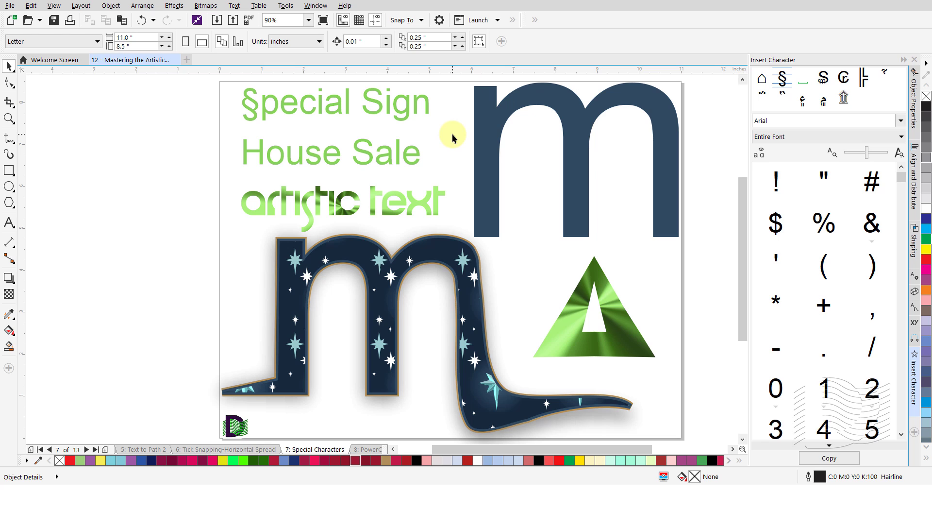
Step: Filter the Arial character list to the Symbols category and locate the House character
{"action": "left_click", "coordinate": [807, 138]}
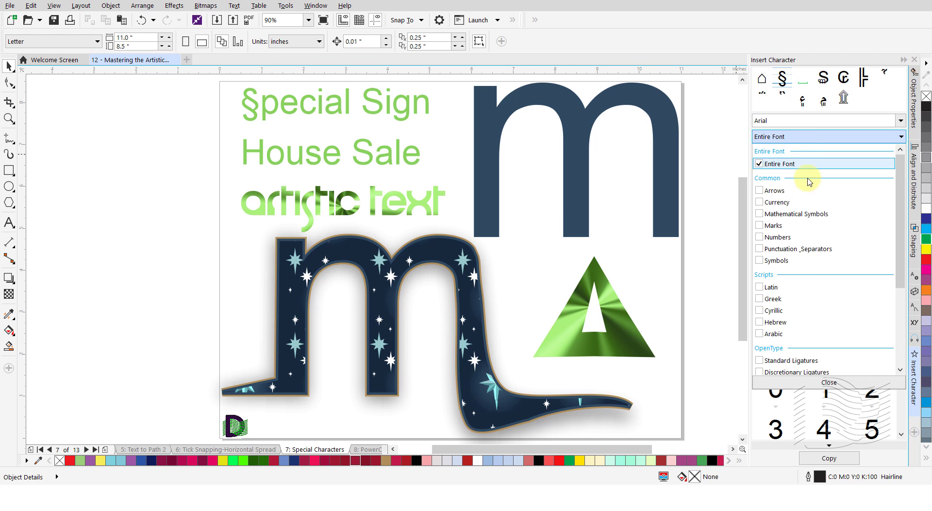
{"action": "left_click", "coordinate": [760, 262]}
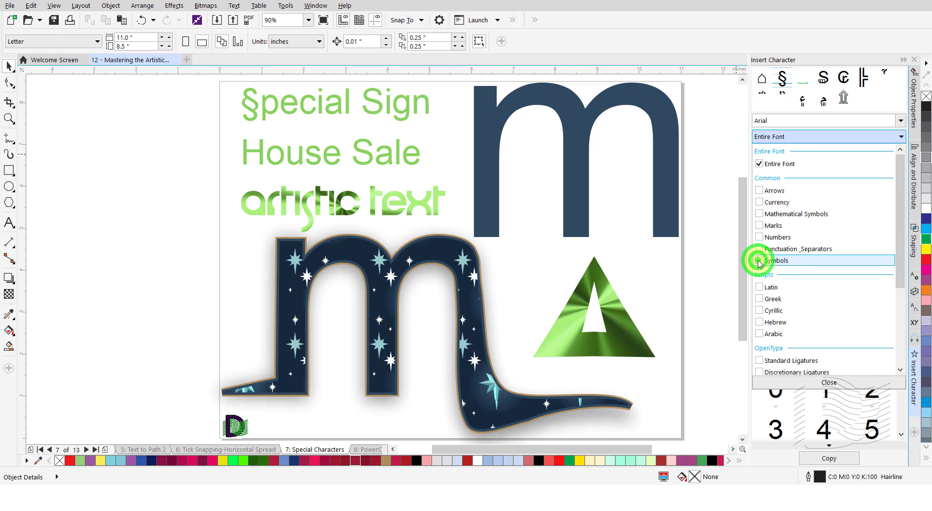
{"action": "left_click", "coordinate": [828, 386]}
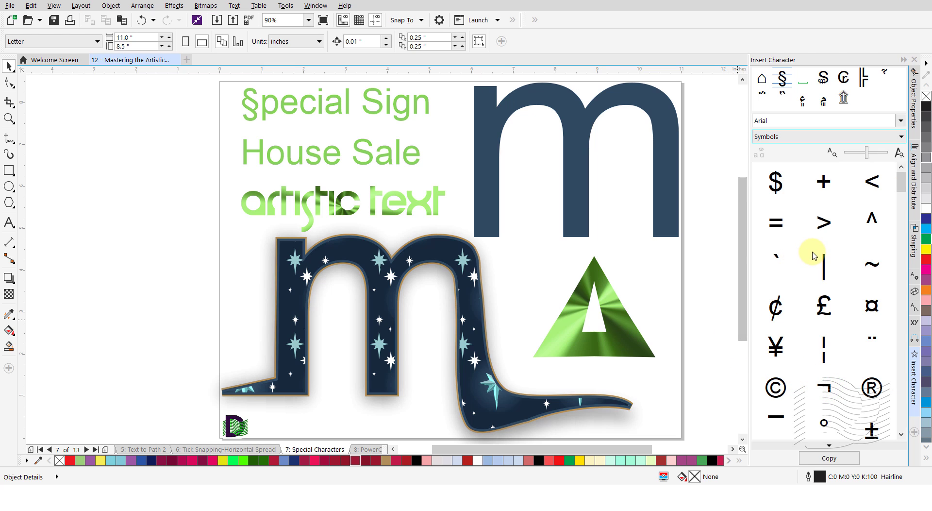
{"action": "scroll", "coordinate": [811, 250], "scroll_direction": "down", "scroll_amount": 8}
{"action": "scroll", "coordinate": [818, 256], "scroll_direction": "down", "scroll_amount": 8}
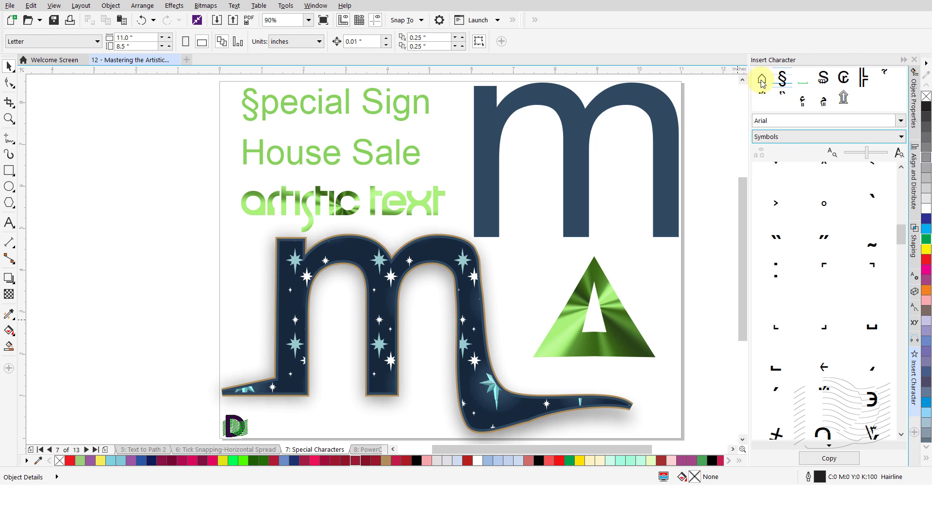
{"action": "mouse_move", "coordinate": [764, 82]}
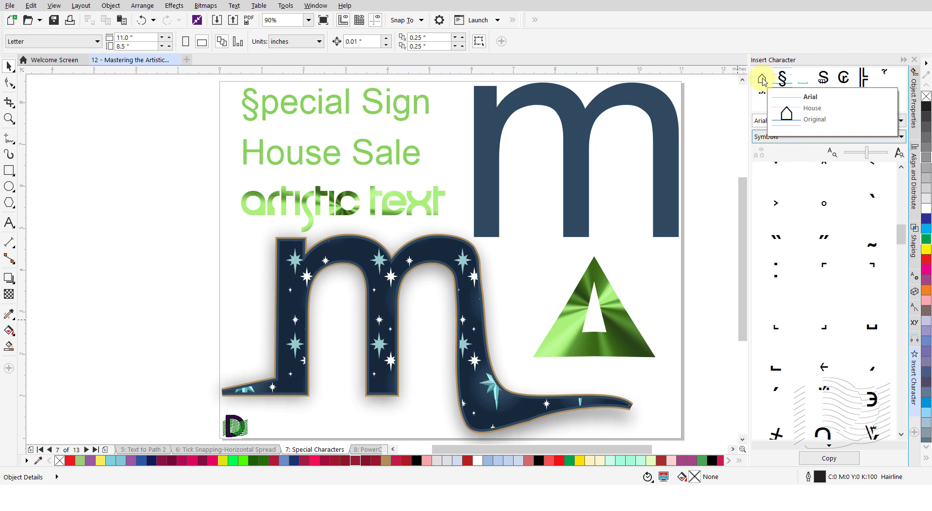
Step: Copy the Arial House symbol and replace the "H" of "House" in the "House Sale" text with it
{"action": "left_click", "coordinate": [762, 79]}
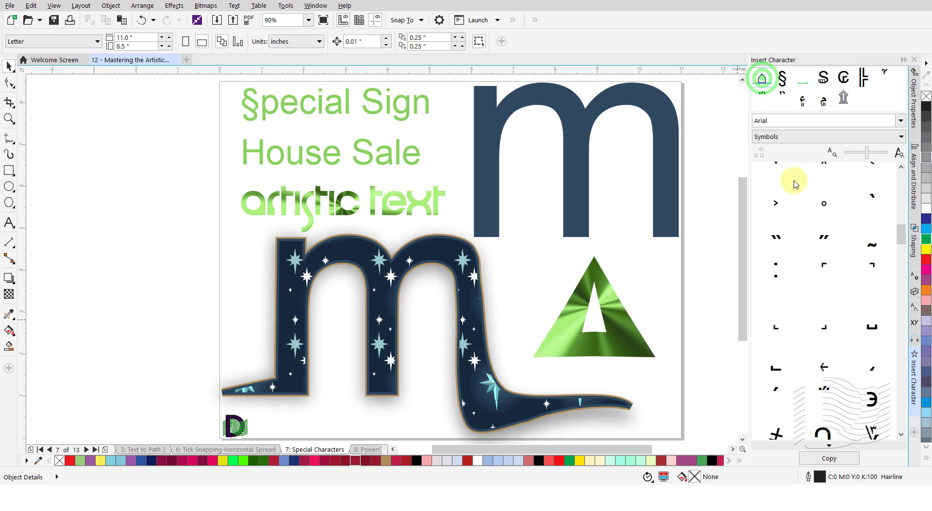
{"action": "left_click", "coordinate": [830, 458]}
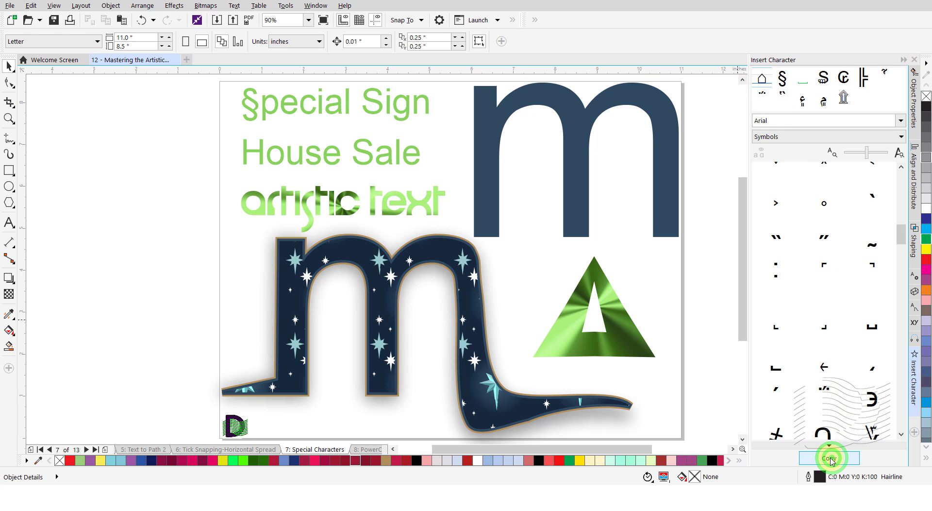
{"action": "key", "text": "F8"}
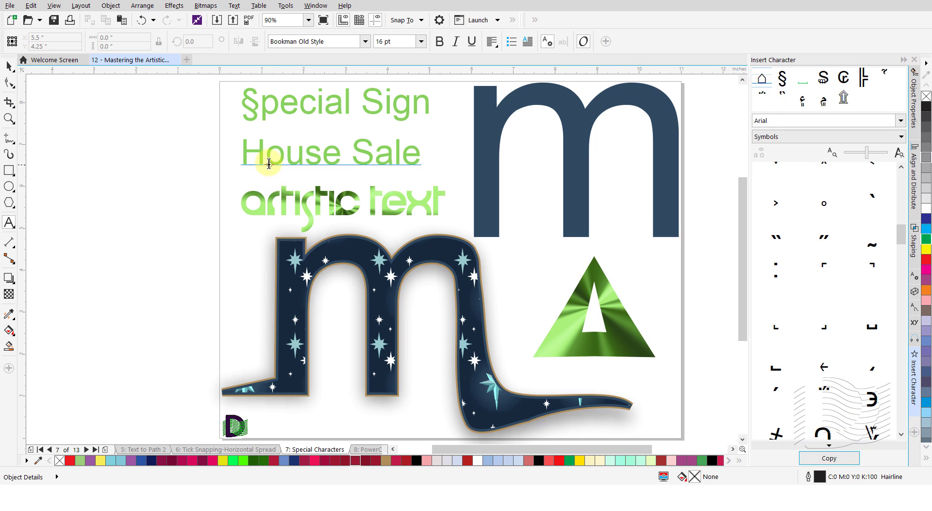
{"action": "left_click", "coordinate": [267, 154]}
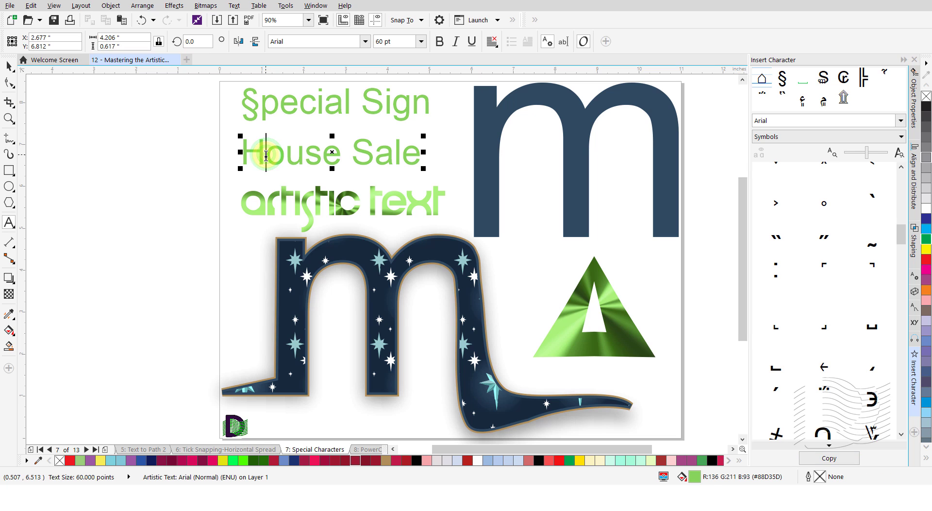
{"action": "left_click_drag", "start_coordinate": [264, 150], "coordinate": [250, 150]}
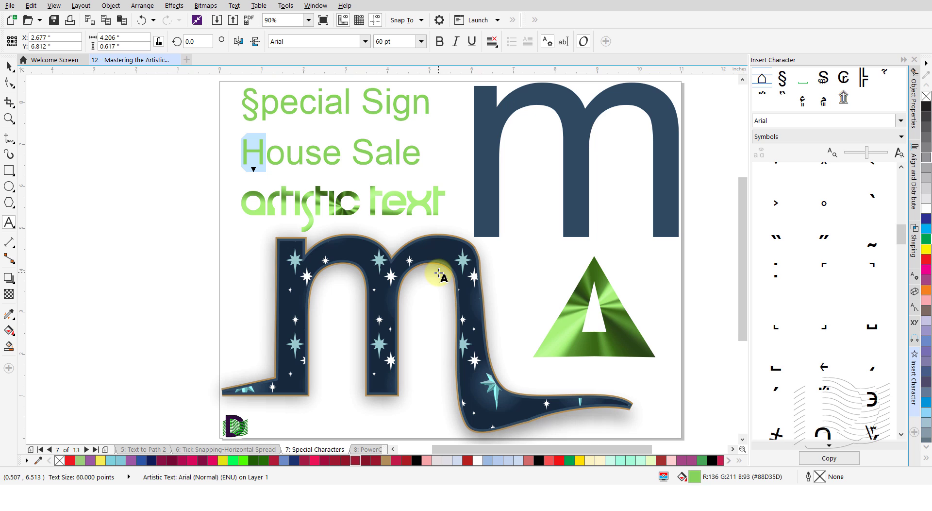
{"action": "key", "text": "ctrl+v"}
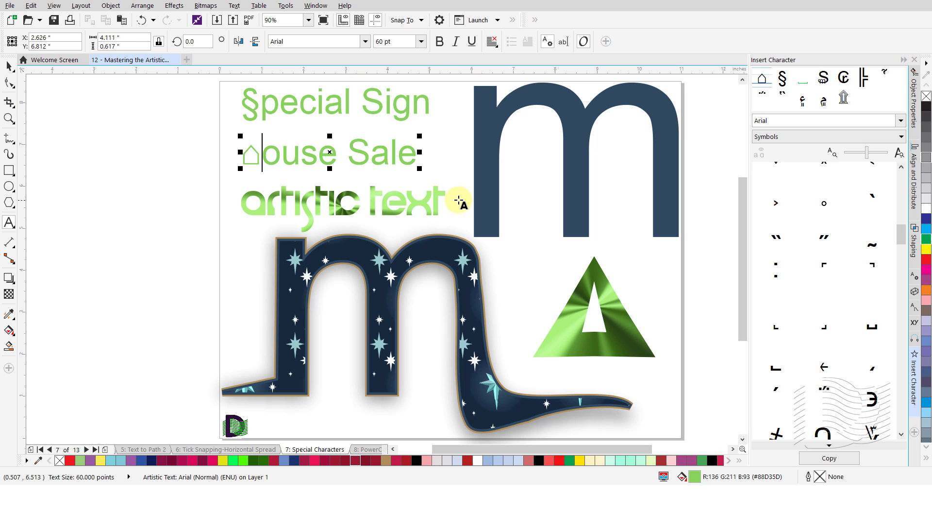
{"action": "key", "text": "ctrl+space"}
{"action": "left_click", "coordinate": [448, 165]}
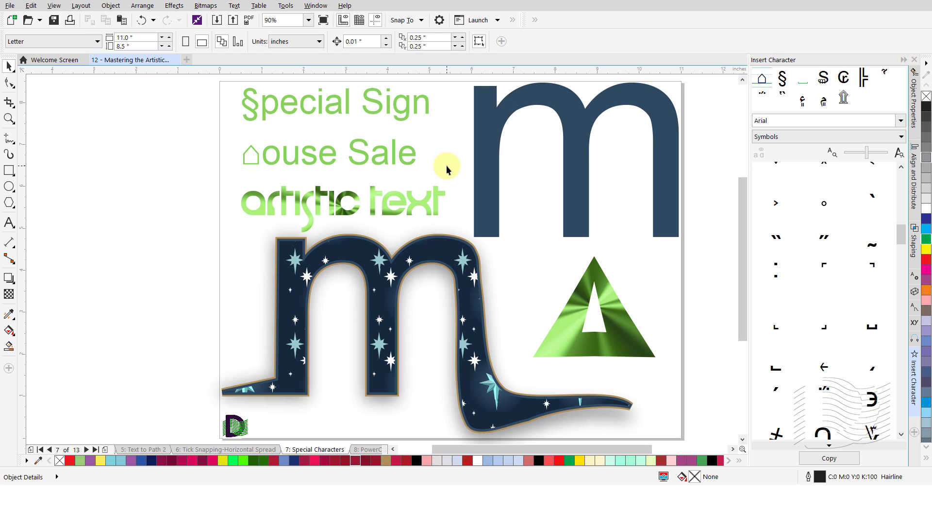
Step: Replace the lowercase "a" at the start of "artistic text" with a capital "A", undo any duplicate letter, and deselect the text
{"action": "left_click", "coordinate": [564, 330]}
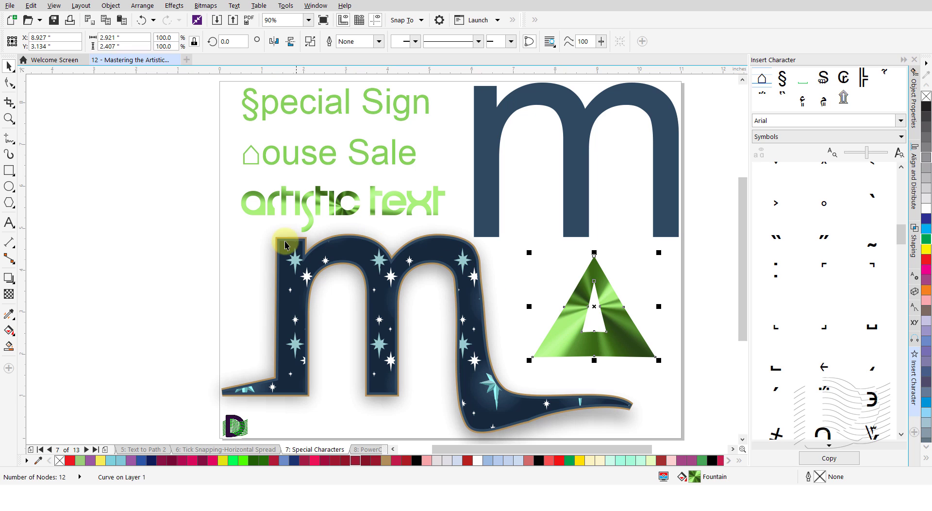
{"action": "left_click", "coordinate": [442, 169]}
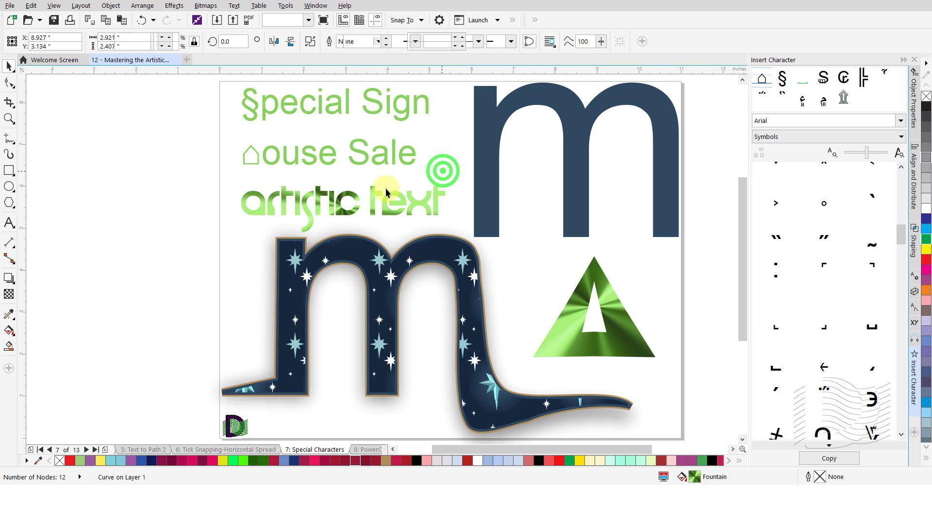
{"action": "key", "text": "F8"}
{"action": "left_click", "coordinate": [266, 208]}
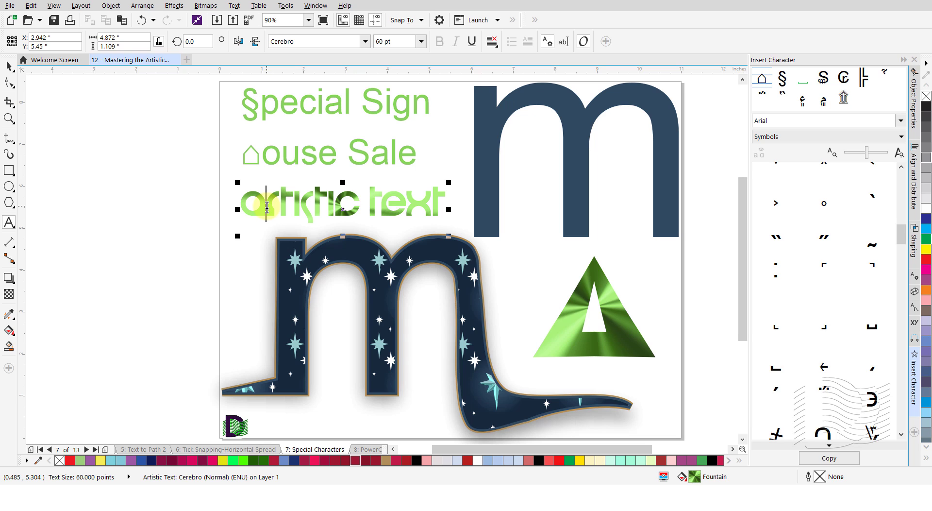
{"action": "left_click_drag", "start_coordinate": [267, 208], "coordinate": [248, 208]}
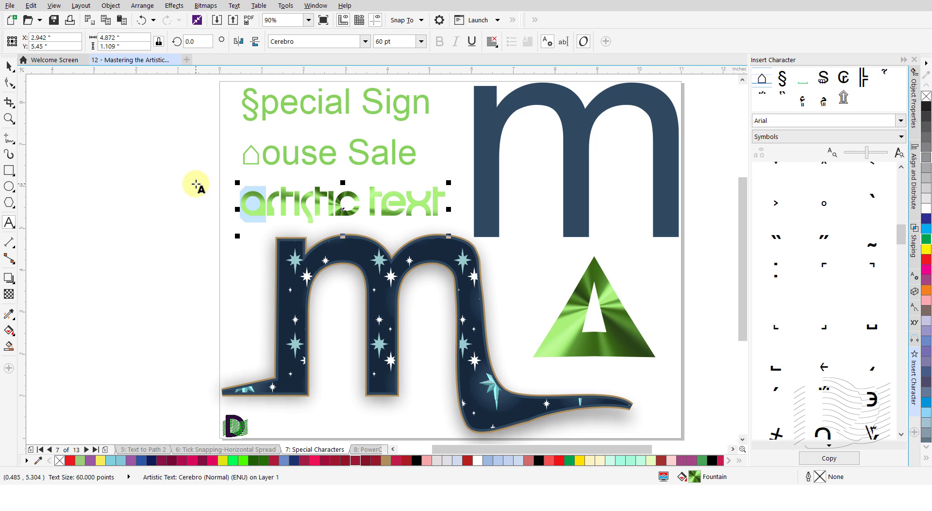
{"action": "type", "text": "A"}
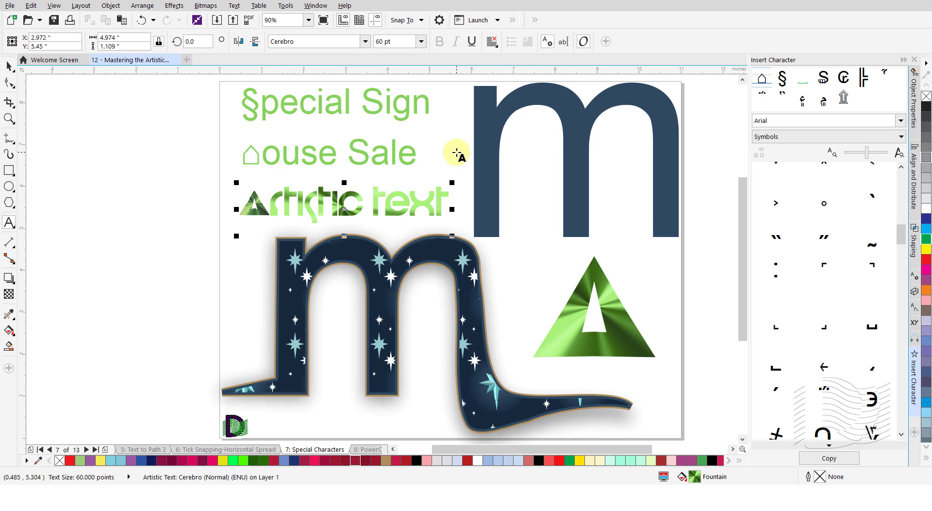
{"action": "type", "text": "A"}
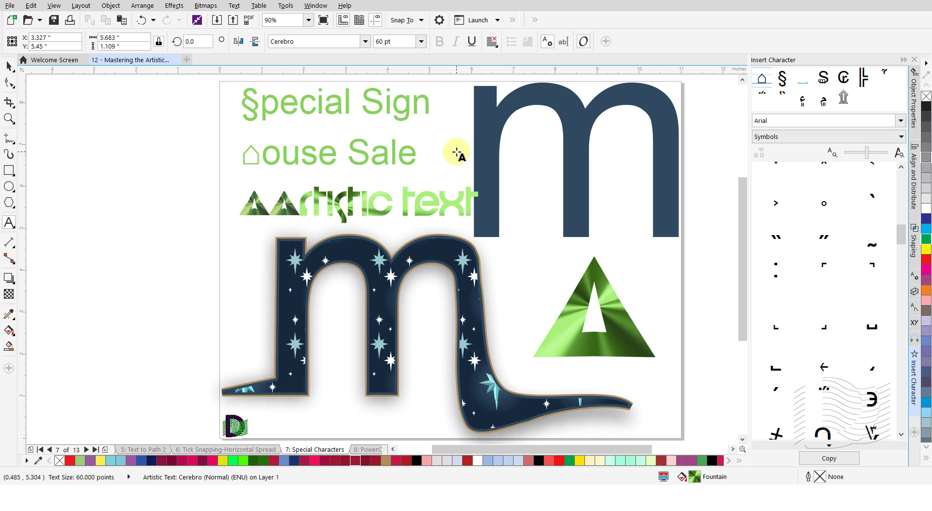
{"action": "key", "text": "ctrl+z"}
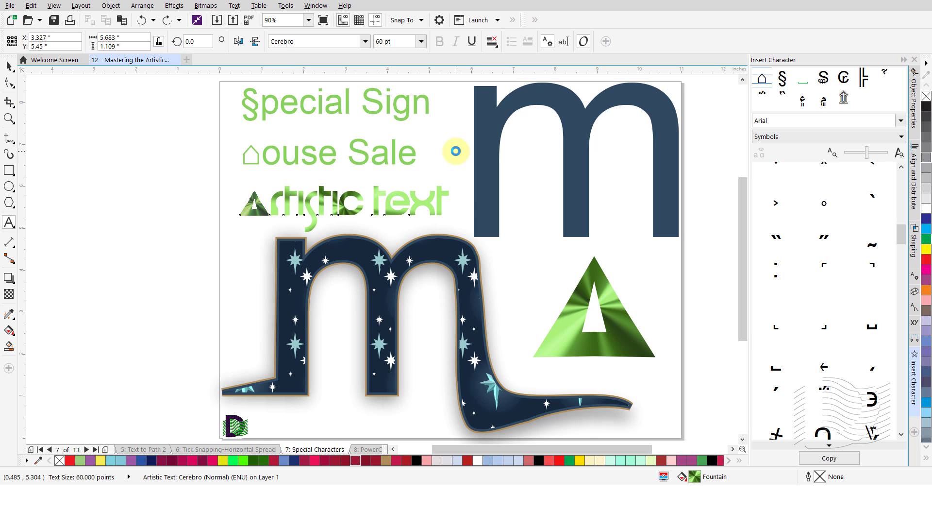
{"action": "key", "text": "ctrl+space"}
{"action": "left_click", "coordinate": [455, 151]}
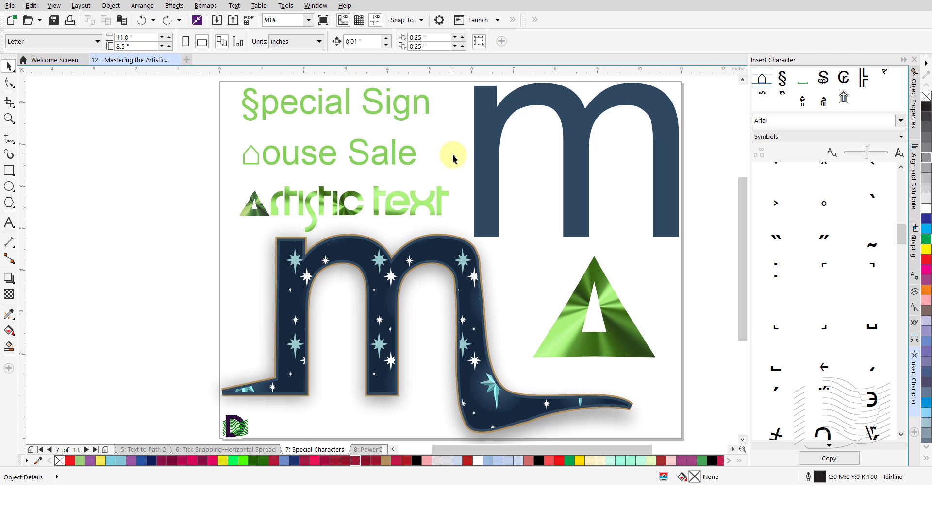
Step: Go to the PowerClip in a Frame page and examine the white "TEXT" lettering and the photo behind it
{"action": "left_click", "coordinate": [364, 449]}
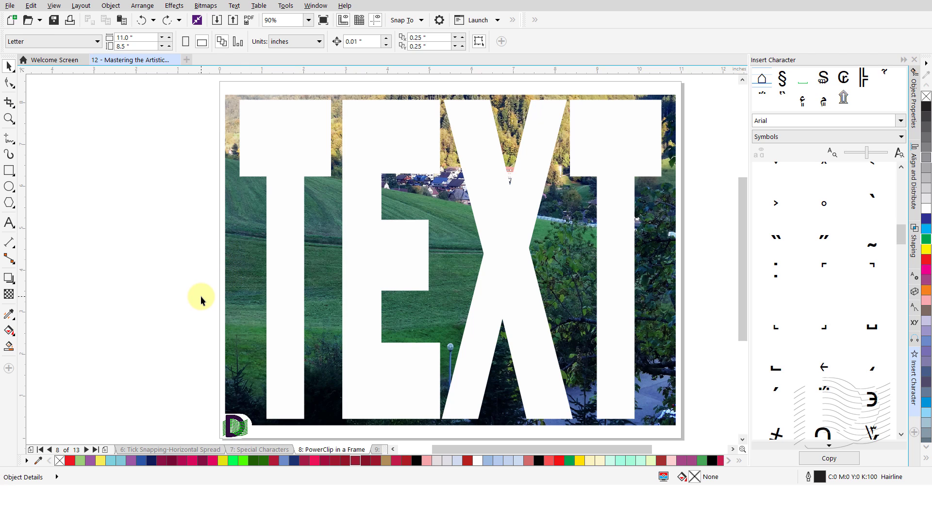
{"action": "left_click", "coordinate": [276, 275]}
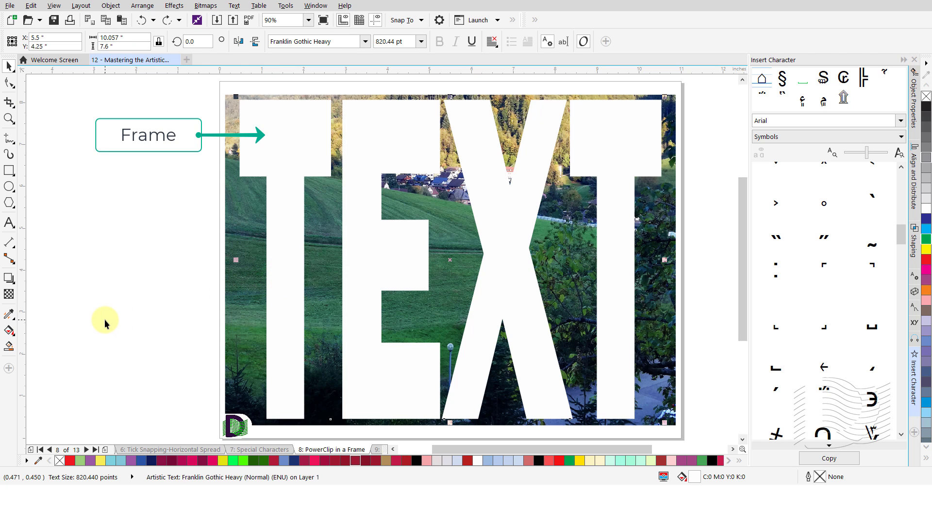
{"action": "left_click", "coordinate": [176, 293]}
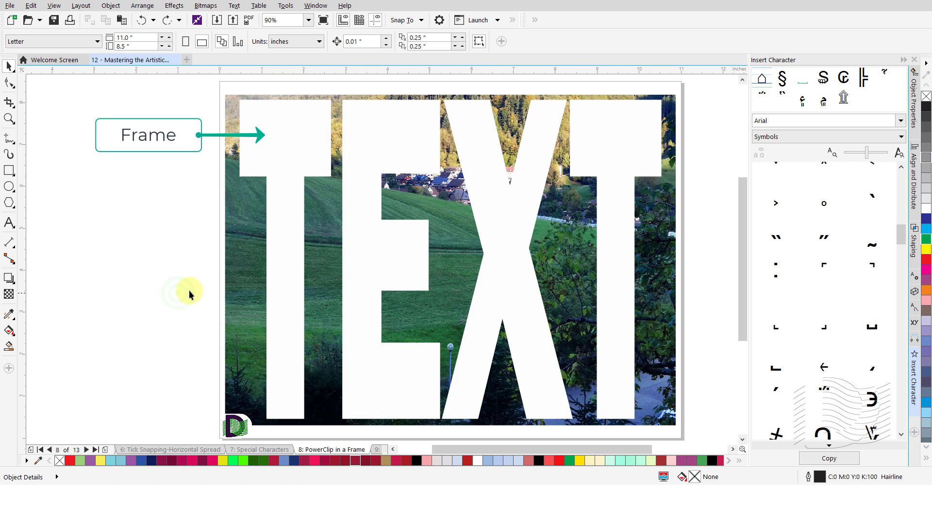
{"action": "left_click", "coordinate": [226, 281]}
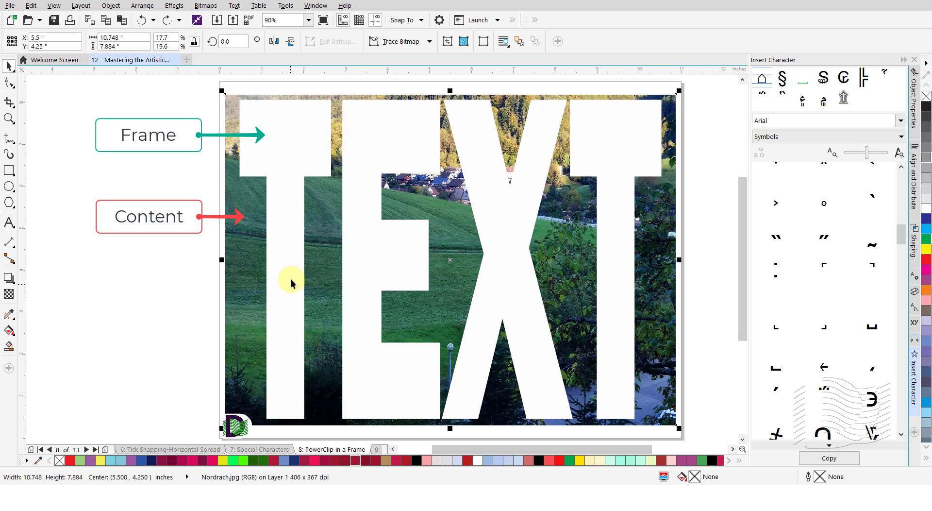
{"action": "left_click", "coordinate": [203, 321]}
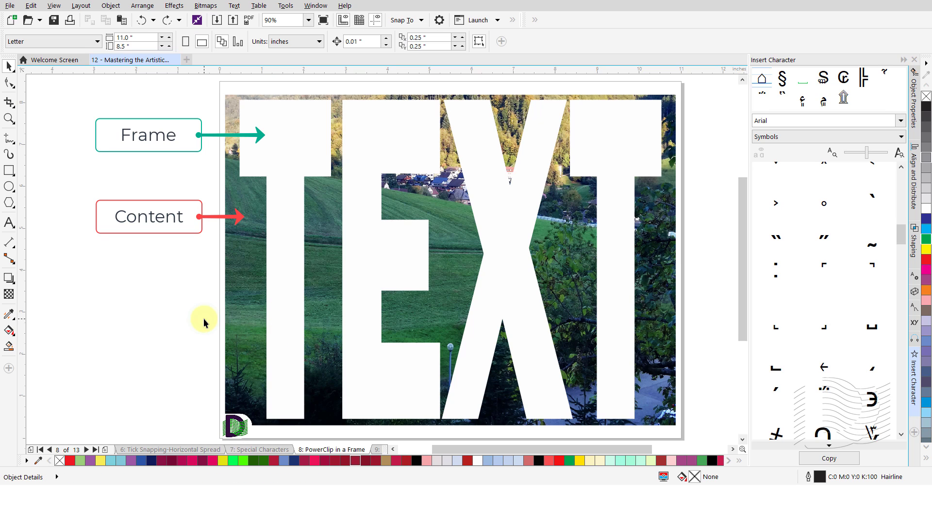
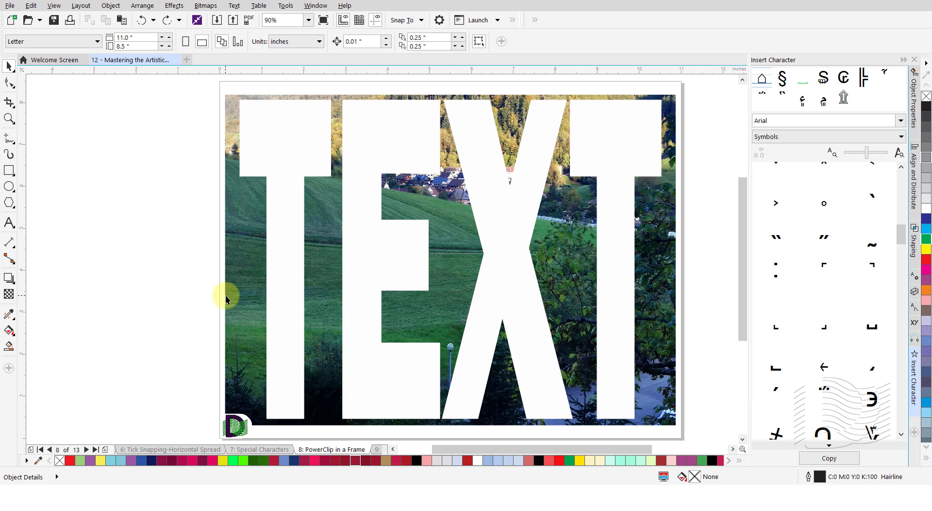
Step: Place the landscape photo inside the "TEXT" lettering as a PowerClip, undo the placement, and deselect the photo
{"action": "left_click", "coordinate": [237, 252]}
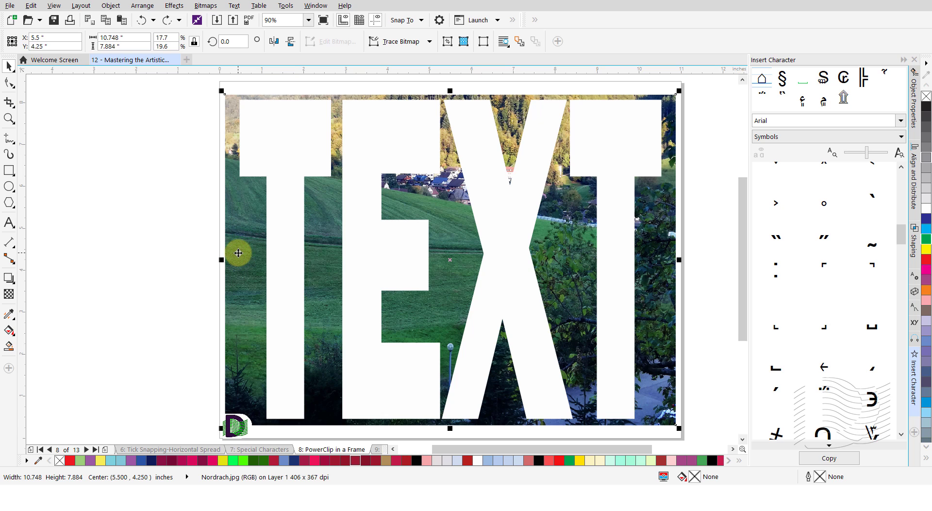
{"action": "left_click", "coordinate": [109, 7]}
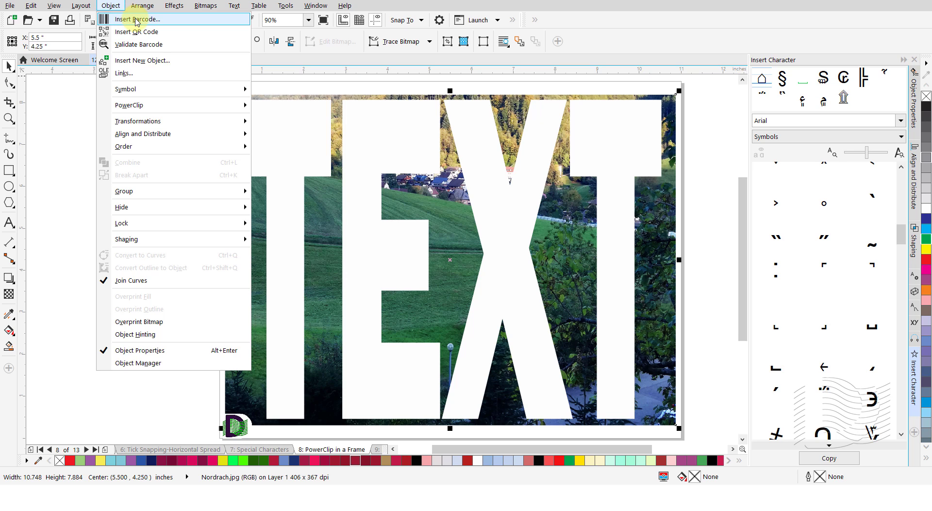
{"action": "mouse_move", "coordinate": [202, 107]}
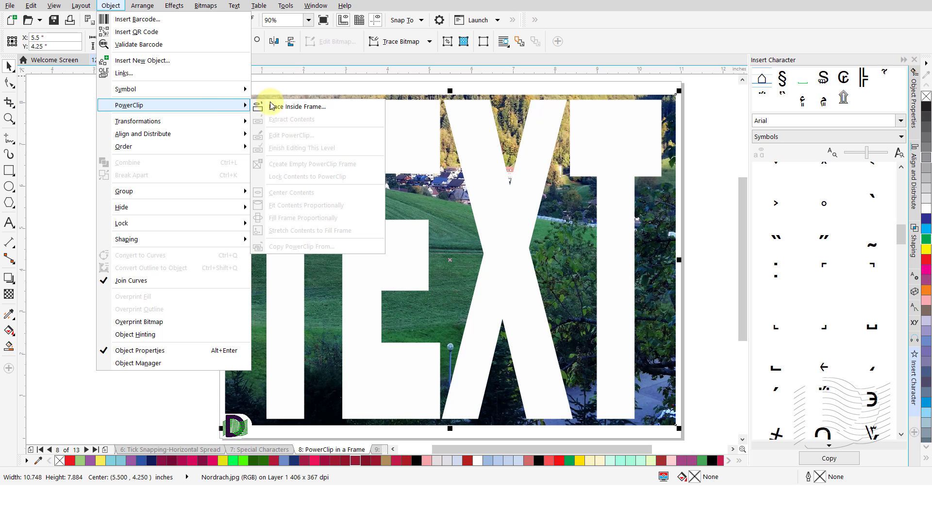
{"action": "left_click", "coordinate": [346, 110]}
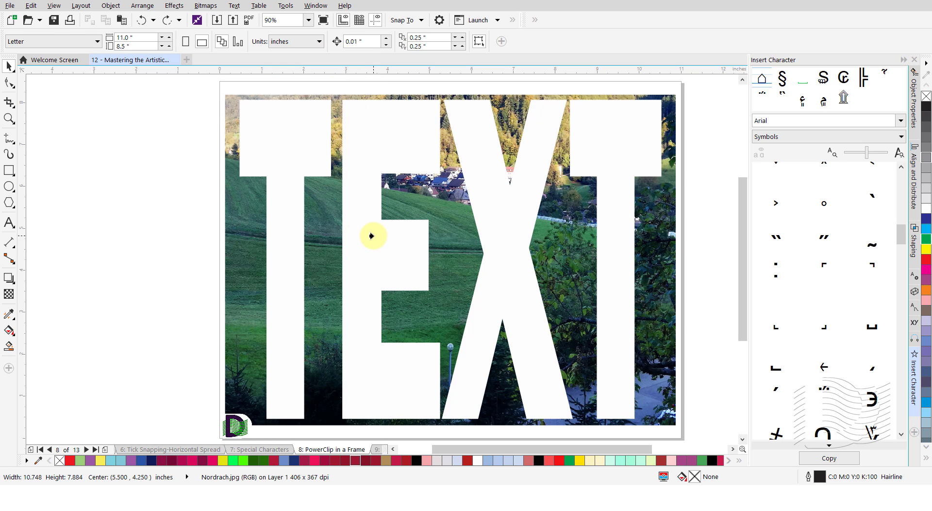
{"action": "left_click", "coordinate": [384, 256]}
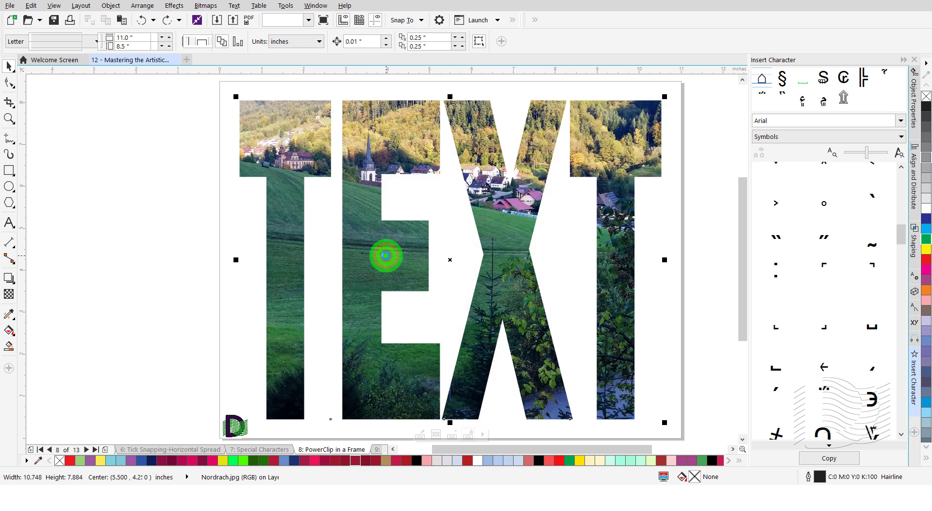
{"action": "left_click", "coordinate": [211, 268]}
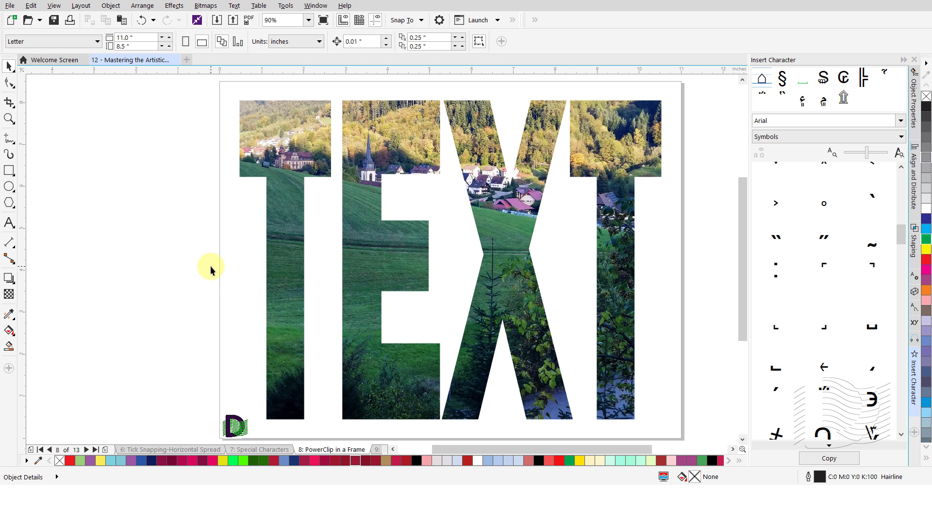
{"action": "key", "text": "ctrl+z"}
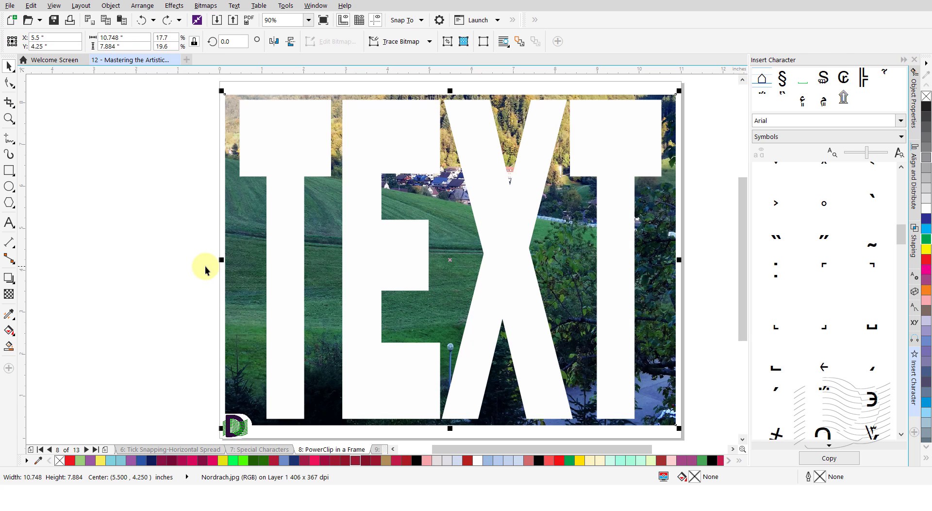
{"action": "left_click", "coordinate": [206, 270]}
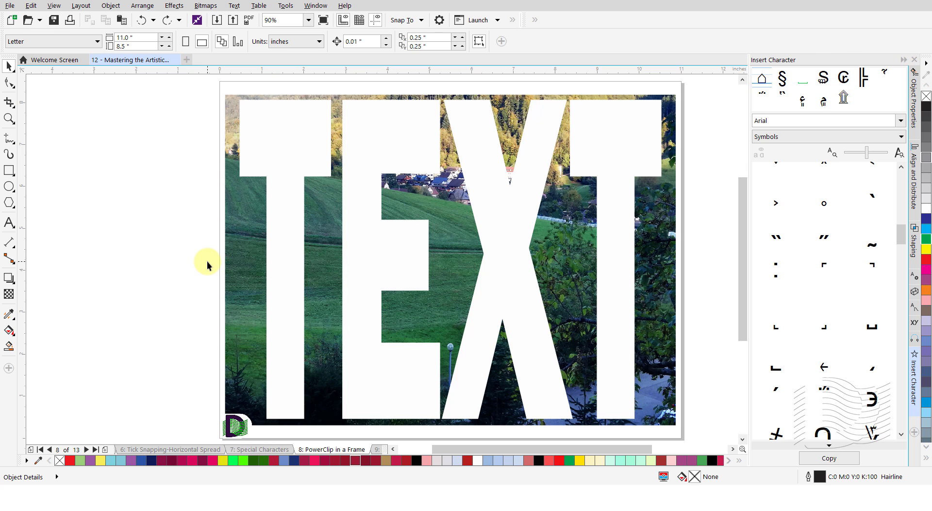
Step: PowerClip the landscape photo inside the "TEXT" lettering, deselect it, and go to the Empty Frame - PowerClip page
{"action": "left_click", "coordinate": [234, 278]}
{"action": "right_click", "coordinate": [237, 275]}
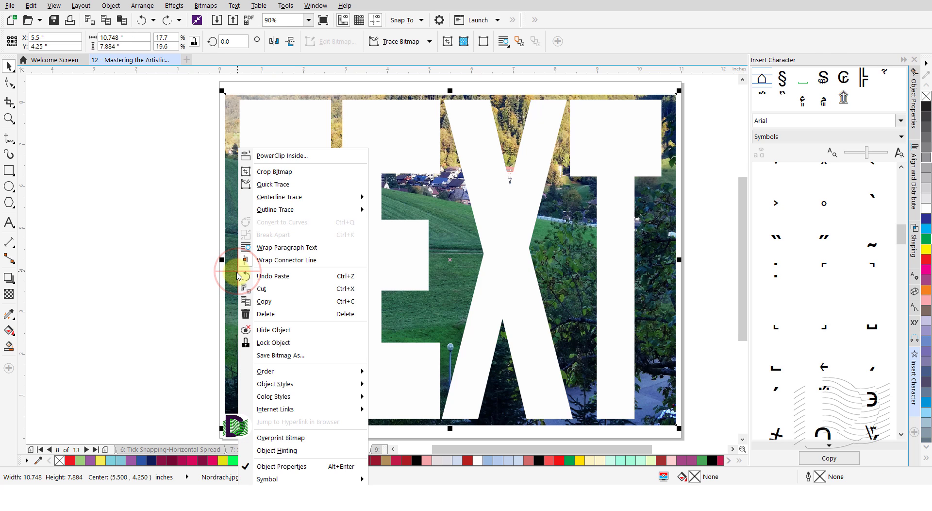
{"action": "mouse_move", "coordinate": [326, 199]}
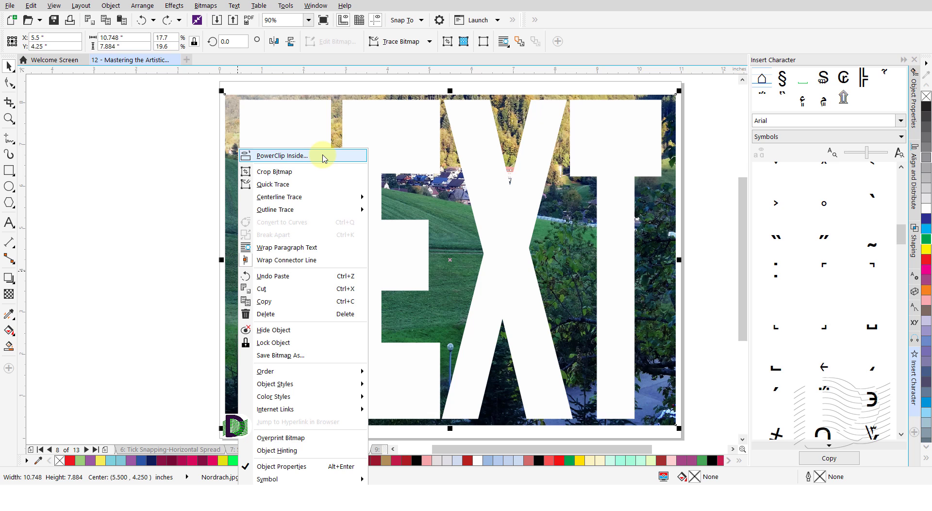
{"action": "left_click", "coordinate": [324, 156]}
{"action": "left_click", "coordinate": [313, 151]}
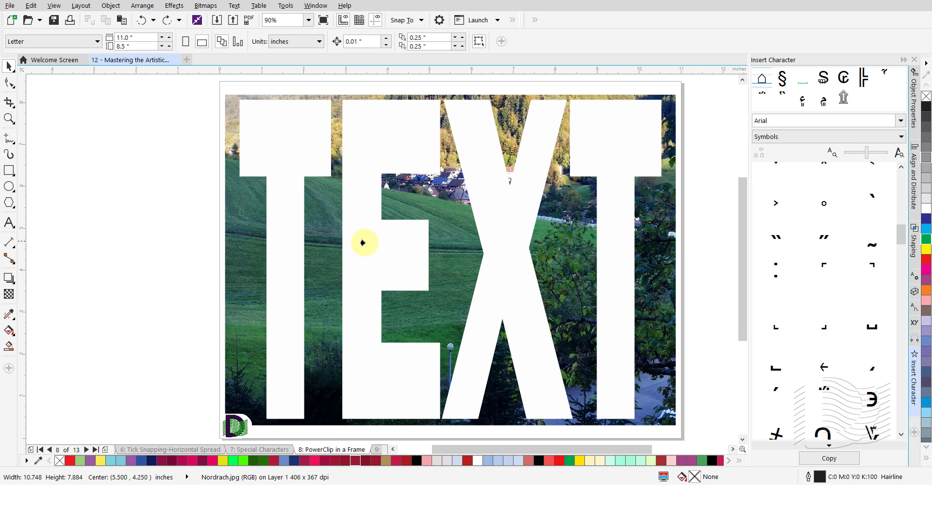
{"action": "left_click", "coordinate": [373, 258]}
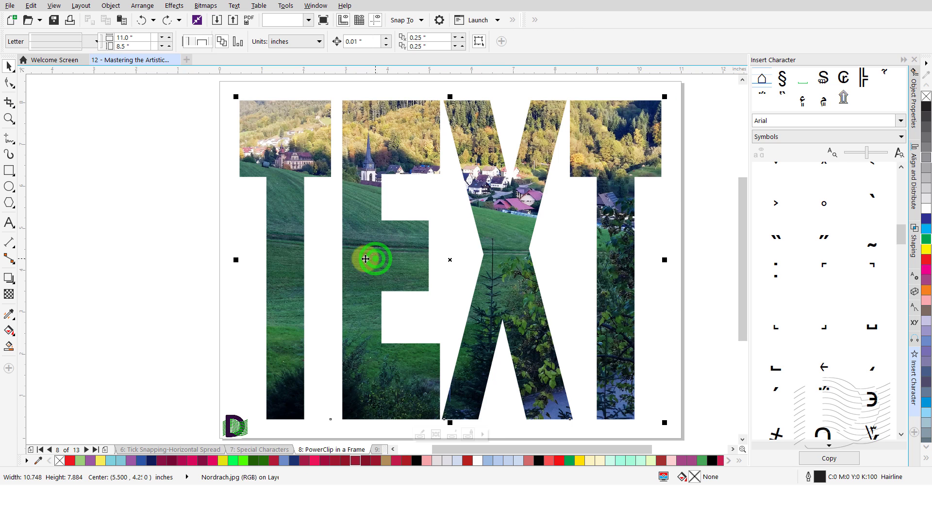
{"action": "left_click", "coordinate": [209, 268]}
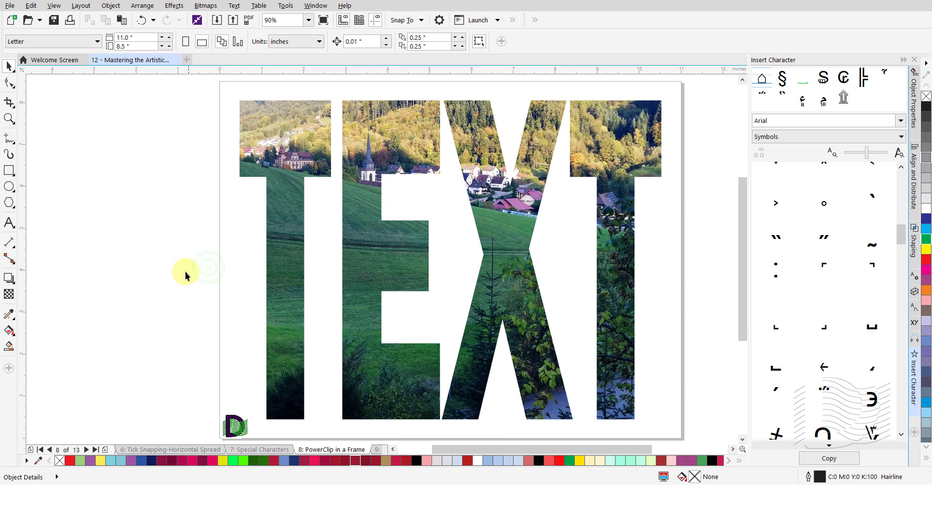
{"action": "left_click", "coordinate": [87, 450]}
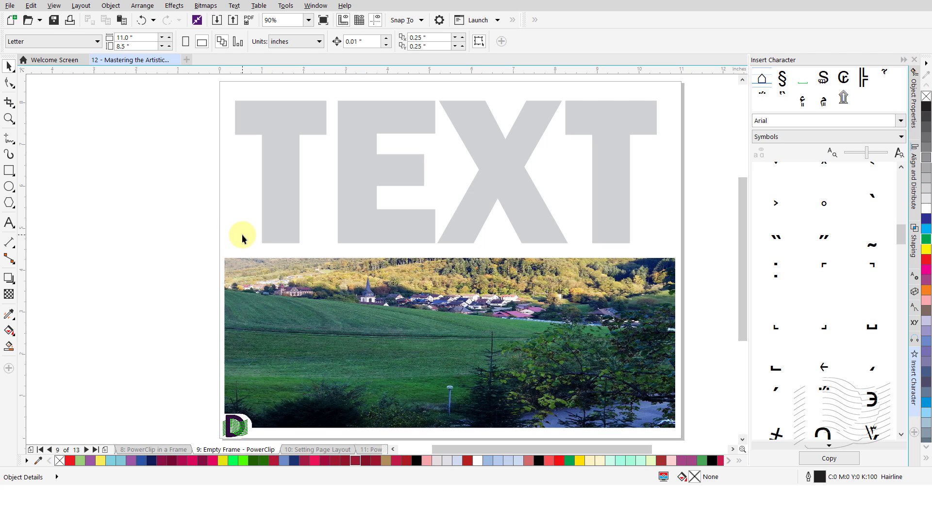
Step: Try converting the gray "TEXT" lettering into an empty PowerClip frame, undo the conversion, and deselect the lettering
{"action": "left_click", "coordinate": [275, 223]}
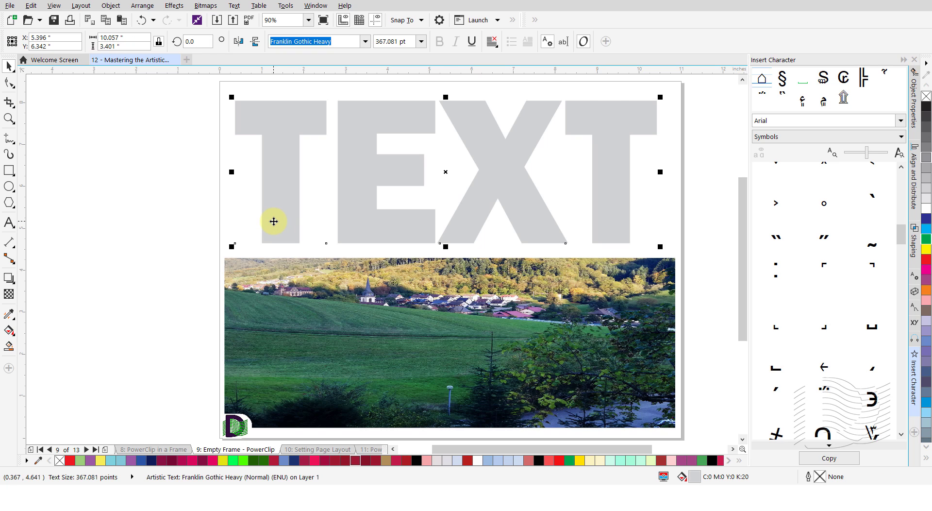
{"action": "left_click", "coordinate": [108, 5]}
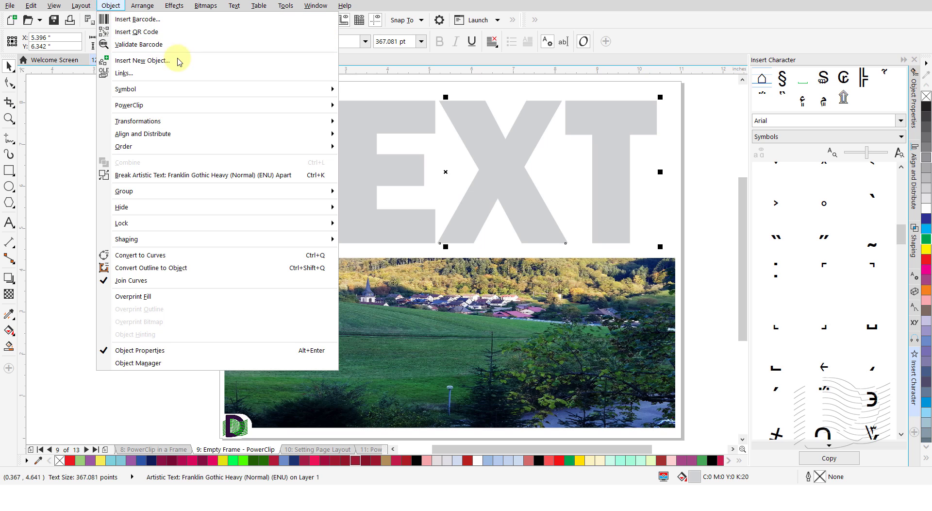
{"action": "mouse_move", "coordinate": [276, 107]}
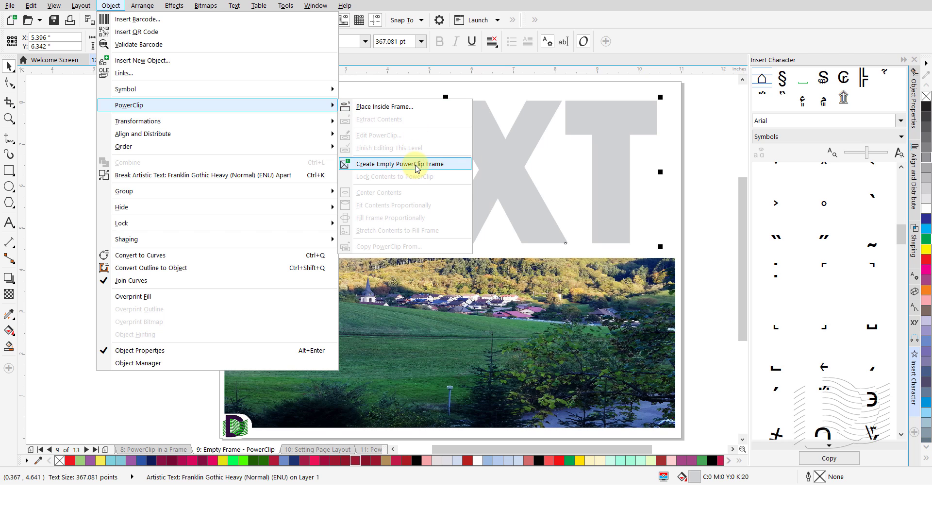
{"action": "left_click", "coordinate": [416, 165]}
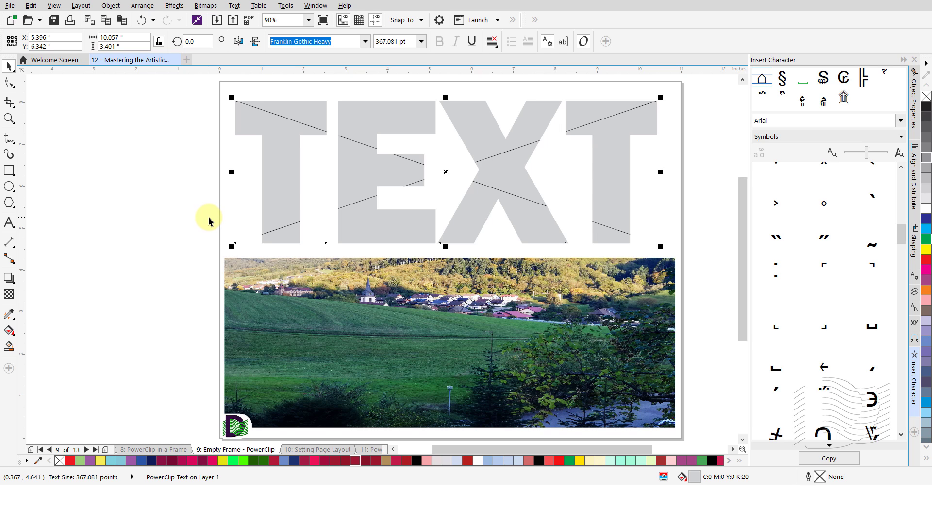
{"action": "key", "text": "ctrl+z"}
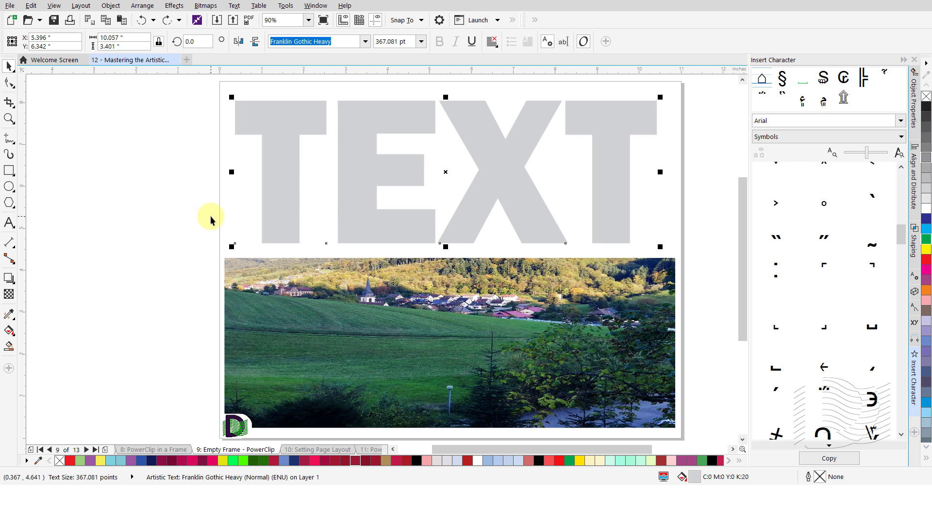
{"action": "left_click", "coordinate": [190, 201]}
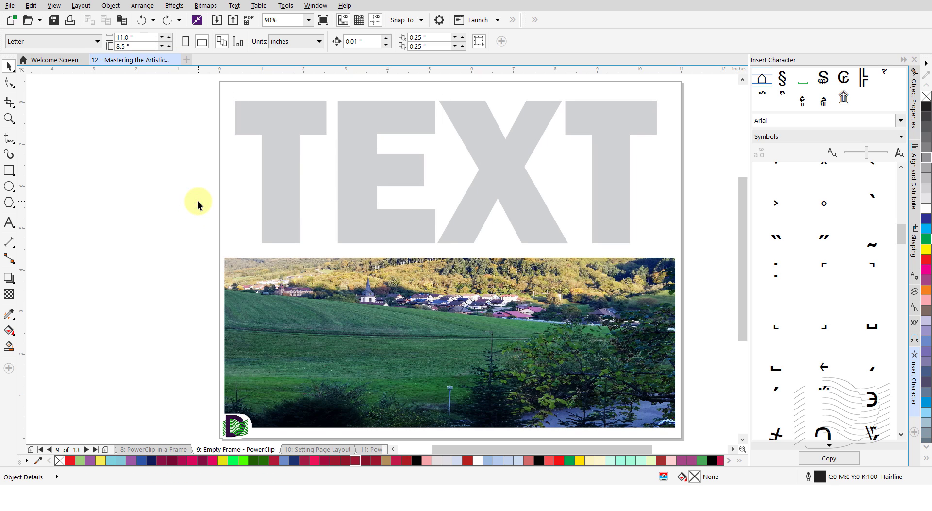
Step: Set the "TEXT" lettering's frame type to an empty PowerClip frame, place the landscape photo inside it, and deselect it
{"action": "left_click", "coordinate": [281, 199]}
{"action": "right_click", "coordinate": [280, 199]}
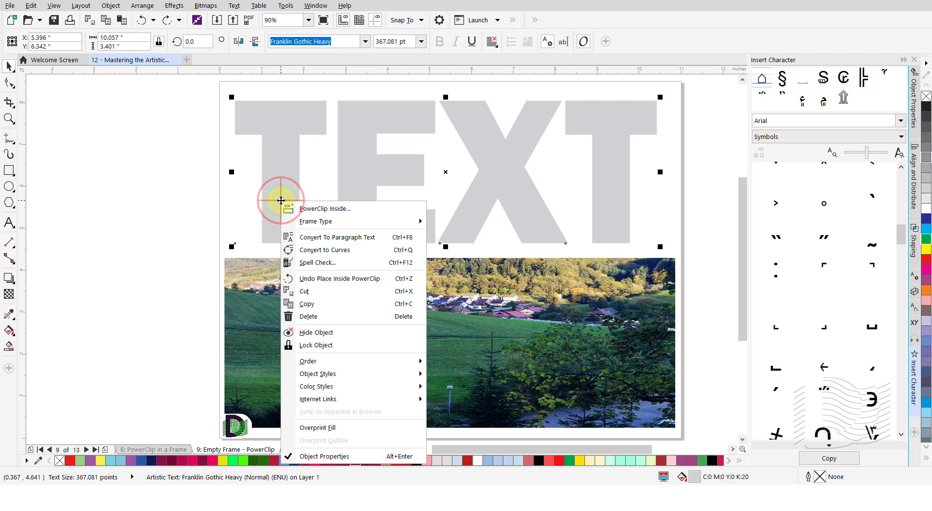
{"action": "mouse_move", "coordinate": [378, 225]}
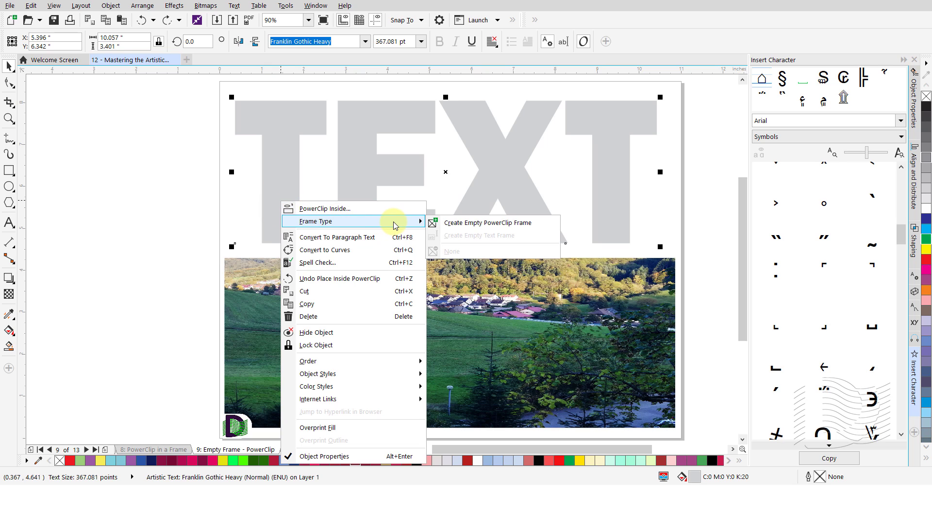
{"action": "left_click", "coordinate": [494, 224]}
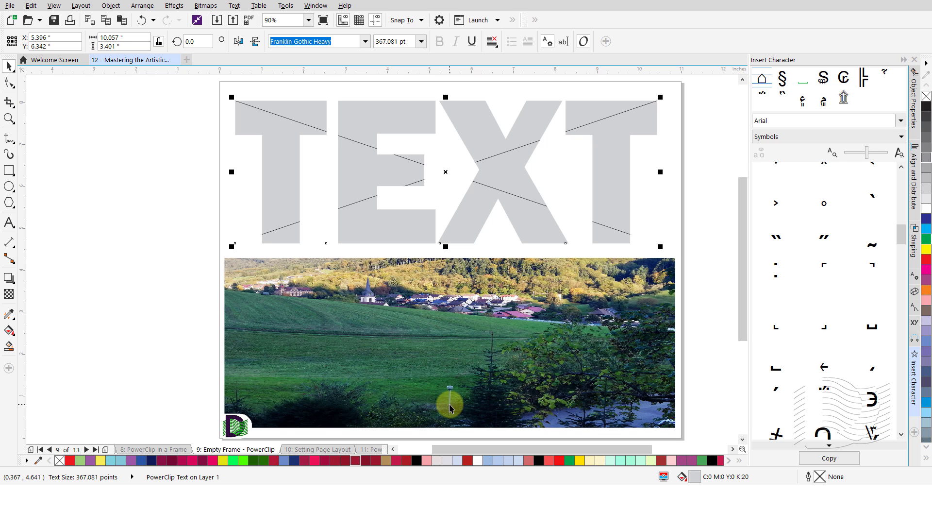
{"action": "left_click_drag", "start_coordinate": [448, 407], "coordinate": [456, 235]}
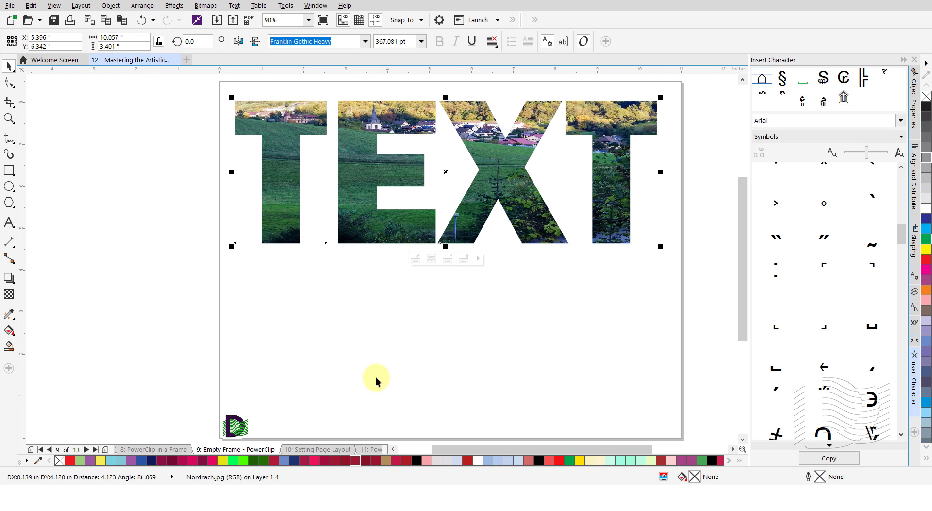
{"action": "left_click", "coordinate": [399, 355]}
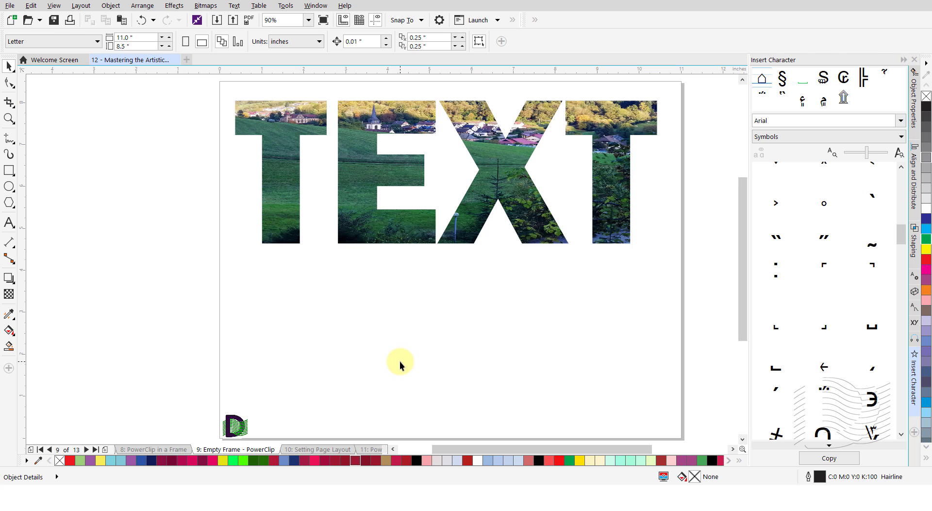
Step: Go to the Setting Page Layout page and inspect its rectangle, rounded rectangle, ellipse and star frames one by one
{"action": "left_click", "coordinate": [320, 450]}
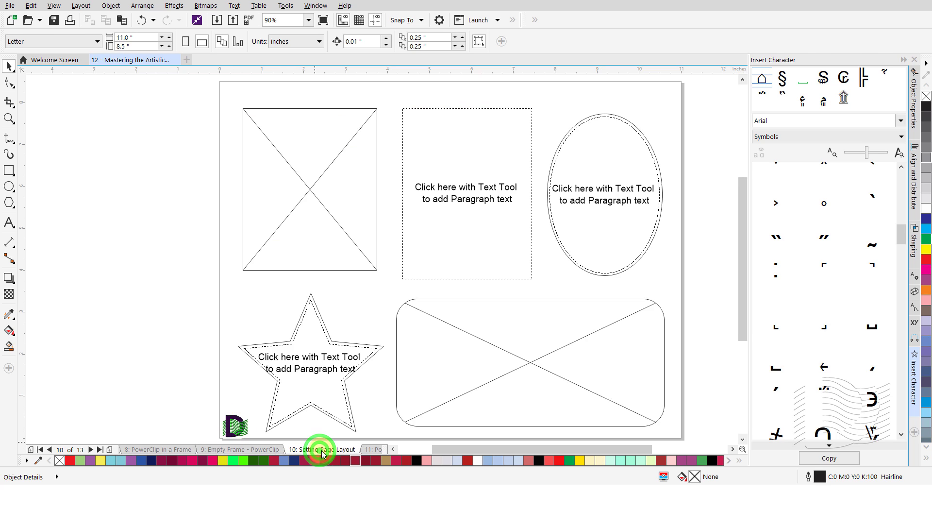
{"action": "left_click", "coordinate": [318, 239]}
{"action": "left_click", "coordinate": [455, 355]}
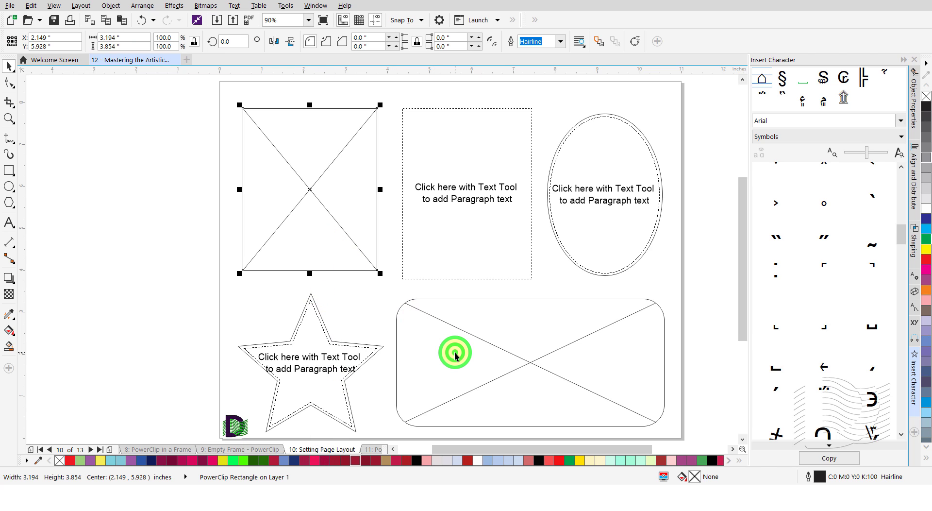
{"action": "left_click", "coordinate": [475, 222]}
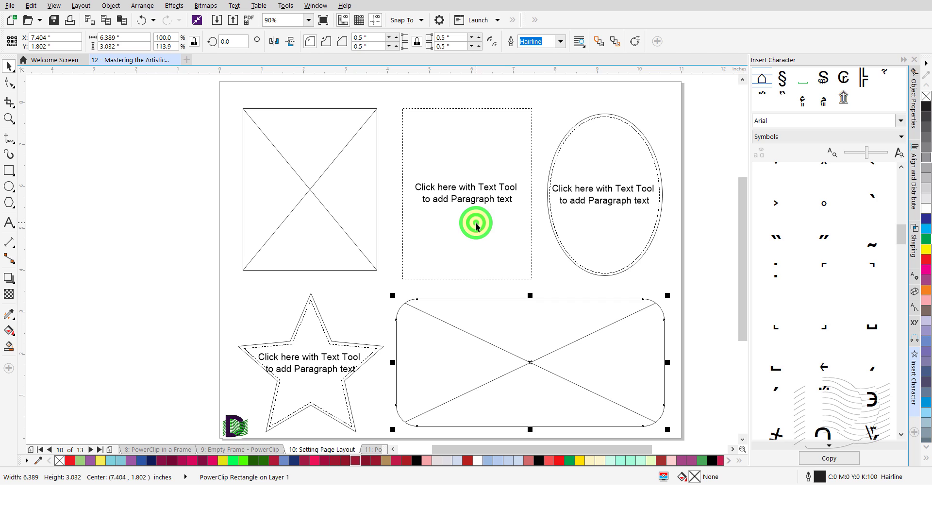
{"action": "left_click", "coordinate": [611, 234]}
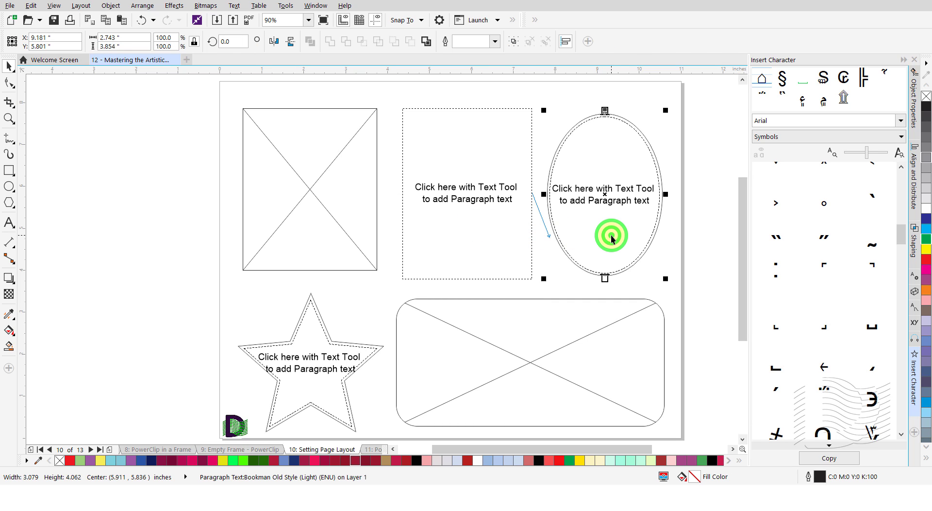
{"action": "left_click", "coordinate": [308, 334]}
{"action": "left_click", "coordinate": [201, 276]}
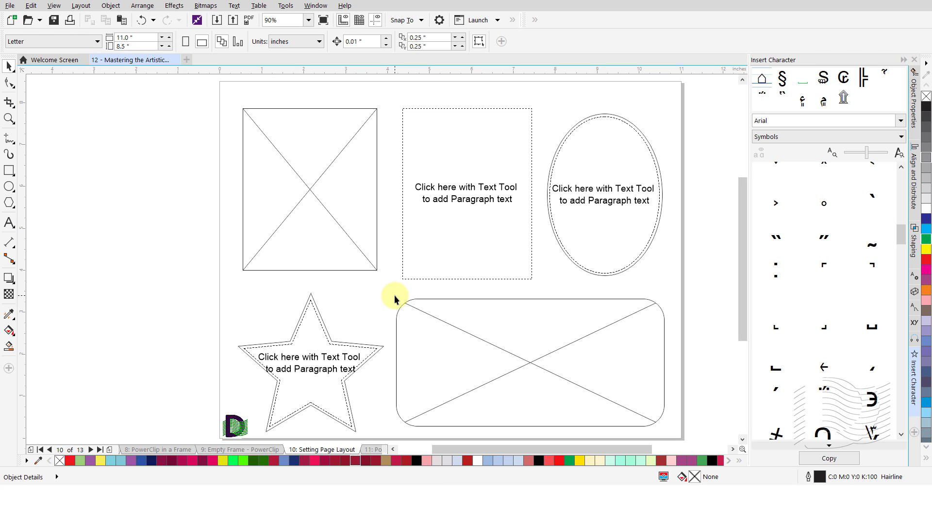
Step: Import the White Rock - 5 photo at its original size and place it inside the upright rectangular PowerClip frame
{"action": "key", "text": "ctrl+i"}
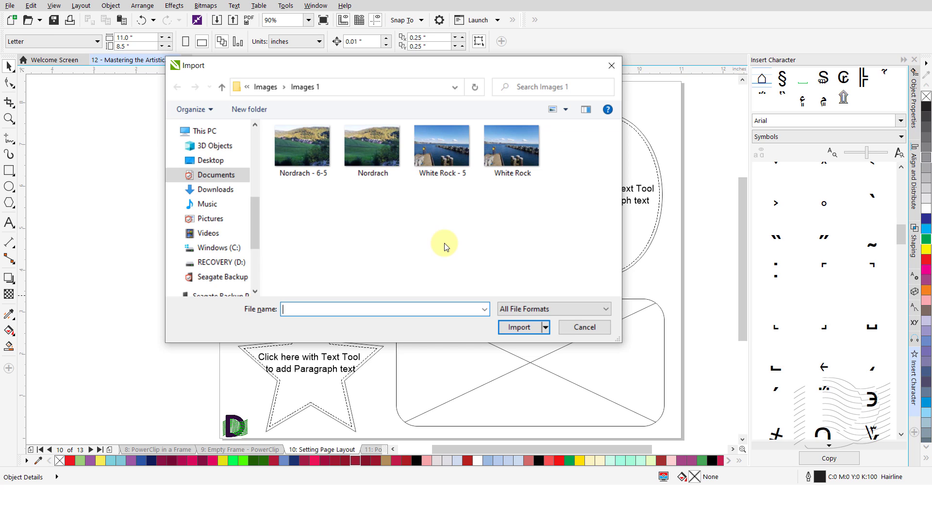
{"action": "left_click", "coordinate": [436, 152]}
{"action": "left_click", "coordinate": [518, 327]}
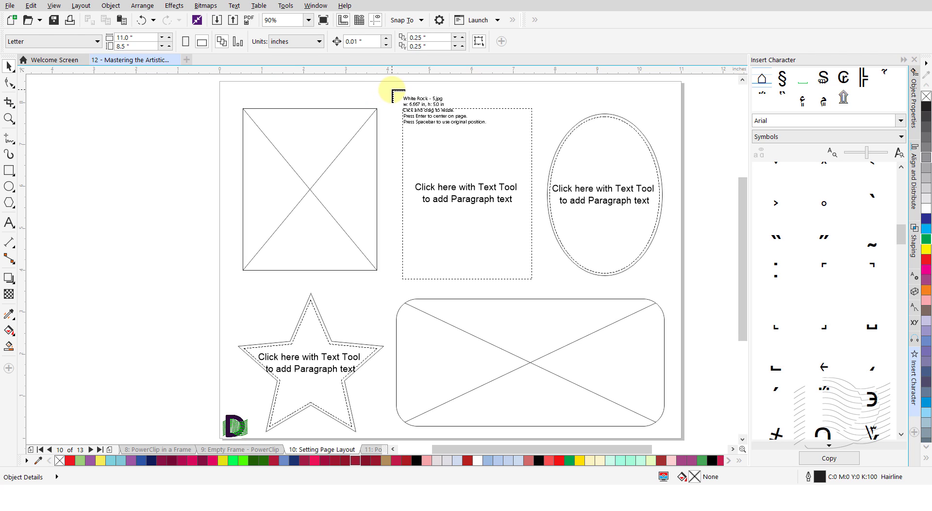
{"action": "left_click", "coordinate": [392, 90]}
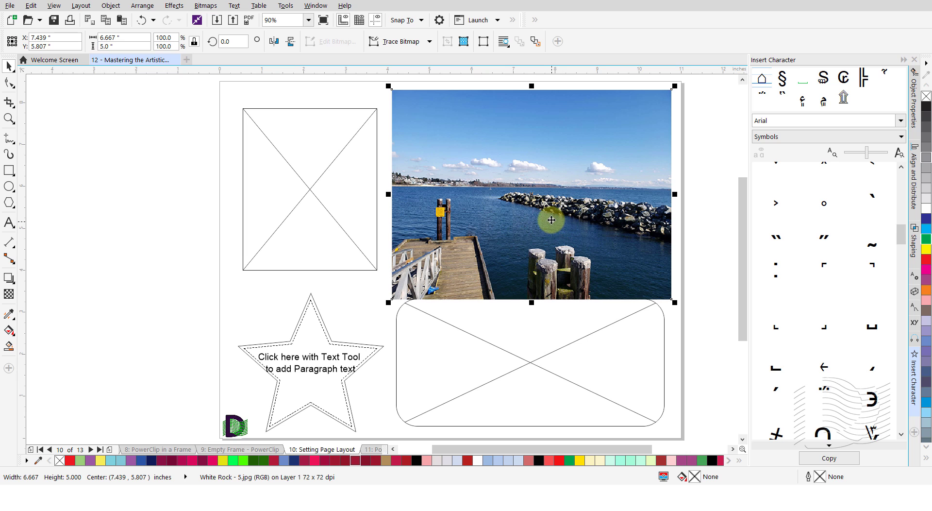
{"action": "left_click_drag", "start_coordinate": [534, 223], "coordinate": [368, 212]}
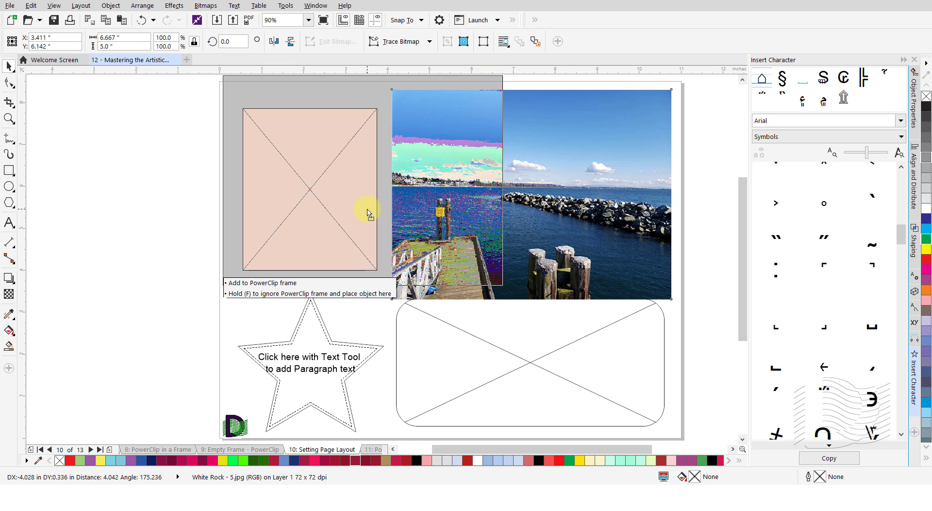
{"action": "left_click_drag", "start_coordinate": [369, 213], "coordinate": [367, 212]}
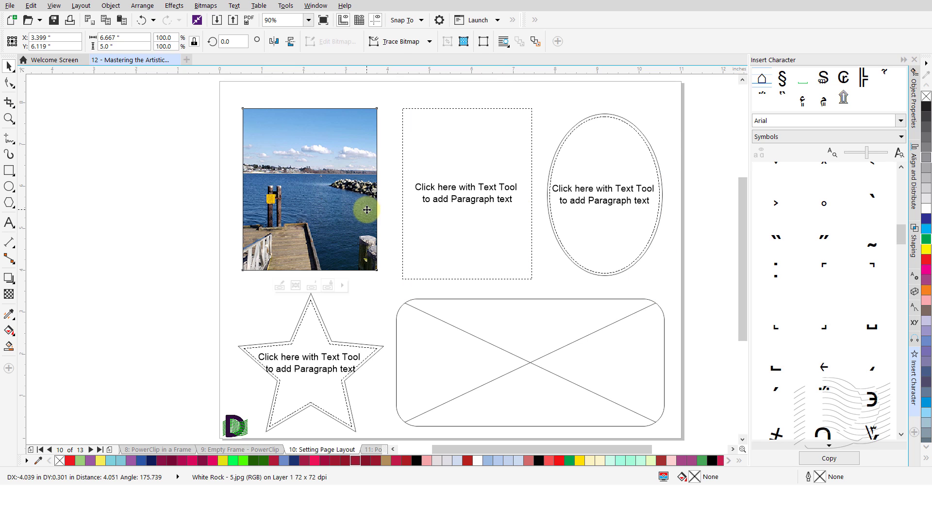
{"action": "left_click", "coordinate": [509, 290]}
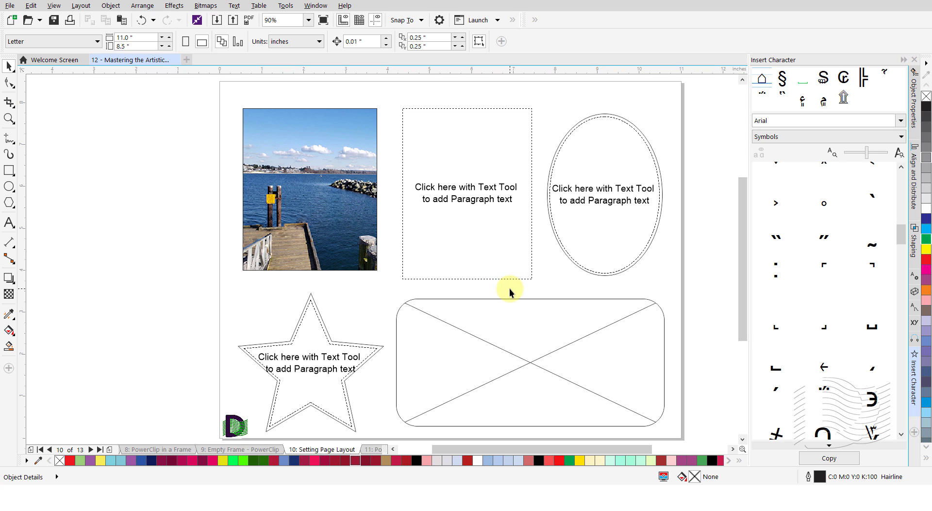
Step: Import the Nordrach - 6-5 photo at its original size and place it inside the rounded rectangular PowerClip frame
{"action": "key", "text": "ctrl+i"}
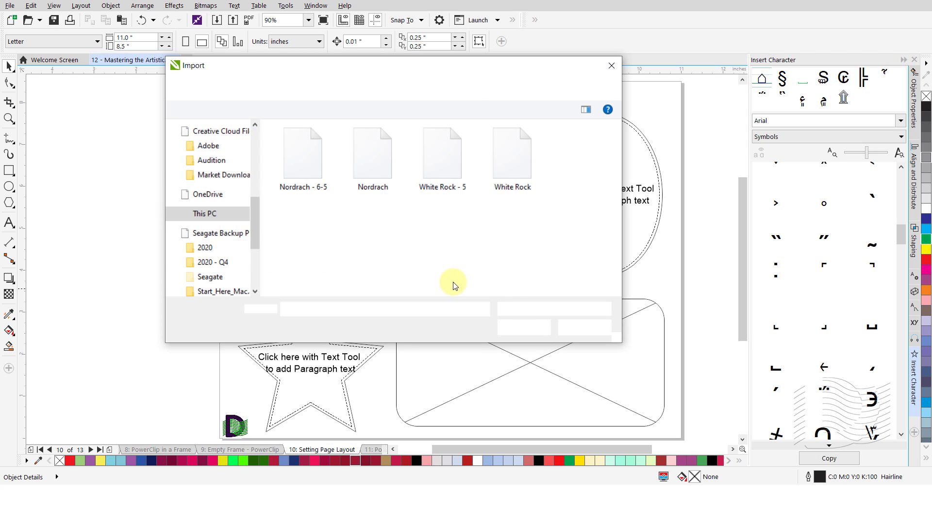
{"action": "left_click", "coordinate": [298, 153]}
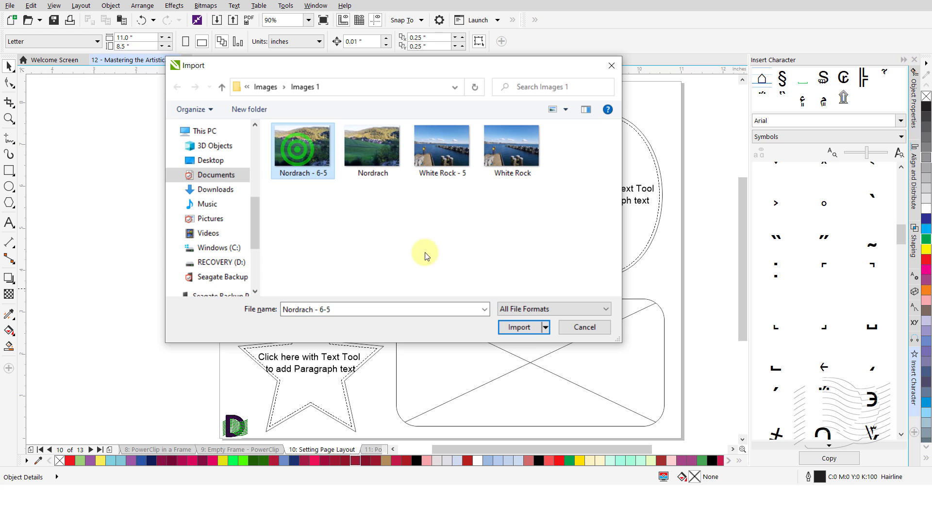
{"action": "left_click", "coordinate": [519, 328]}
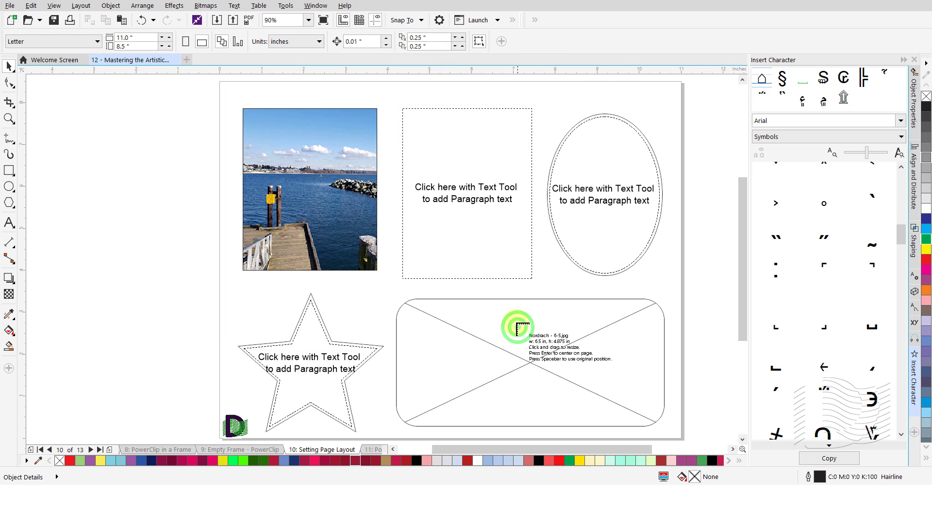
{"action": "left_click", "coordinate": [388, 89]}
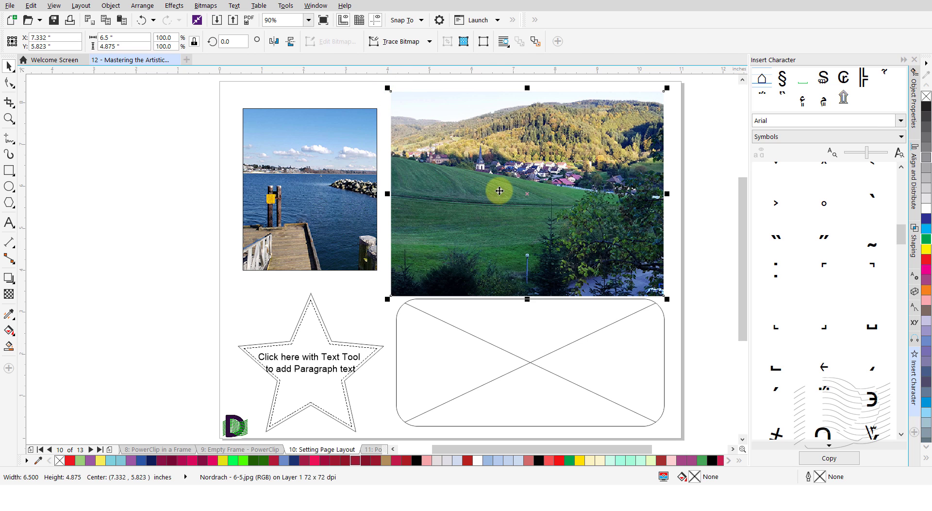
{"action": "left_click", "coordinate": [495, 187]}
{"action": "left_click_drag", "start_coordinate": [495, 187], "coordinate": [499, 341]}
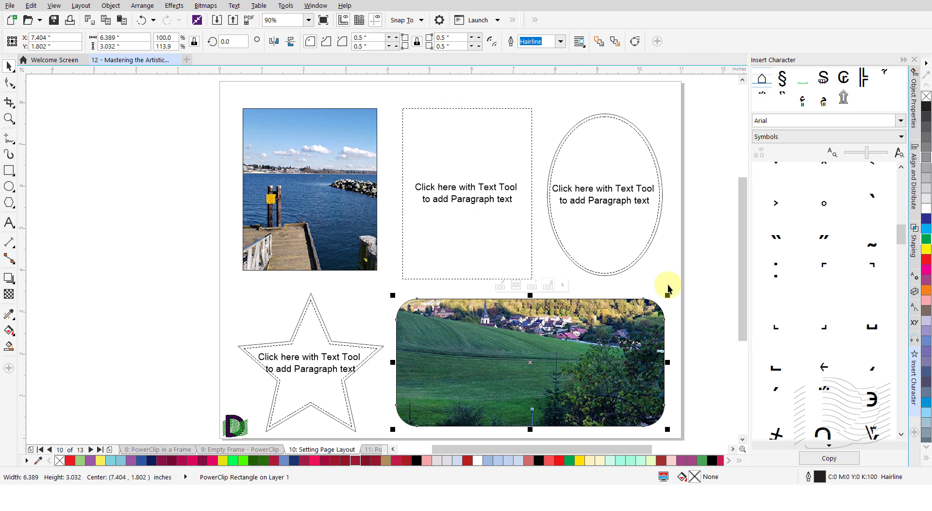
{"action": "left_click", "coordinate": [666, 267]}
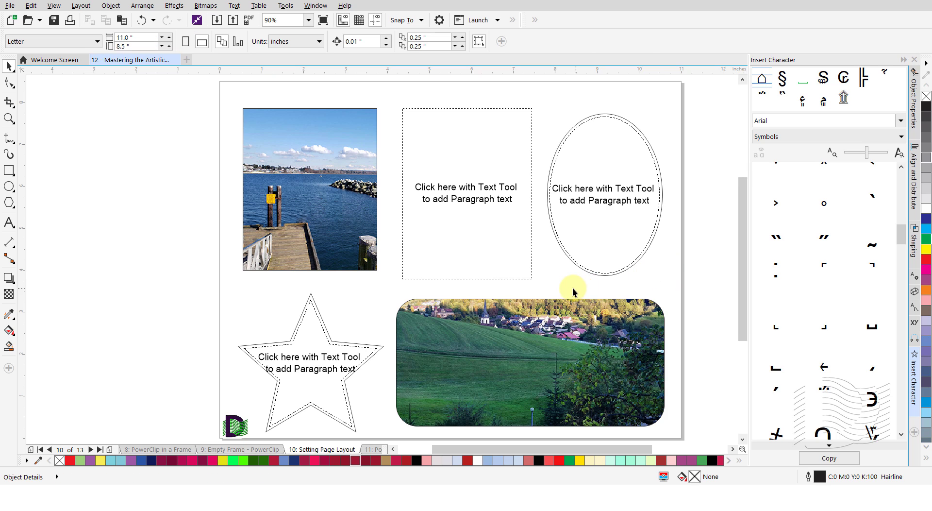
Step: Insert placeholder text into the dashed rectangular text frame that is linked to the ellipse, and deselect it
{"action": "left_click", "coordinate": [461, 161]}
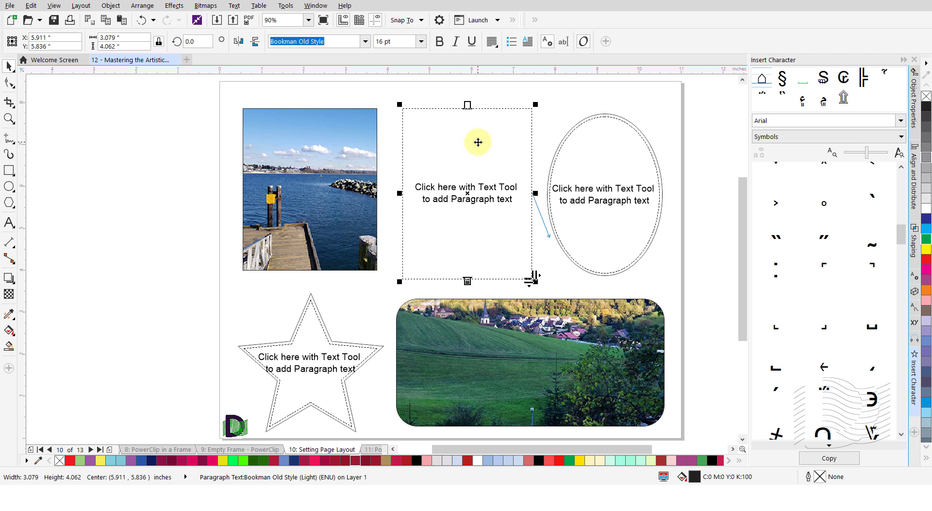
{"action": "right_click", "coordinate": [459, 150]}
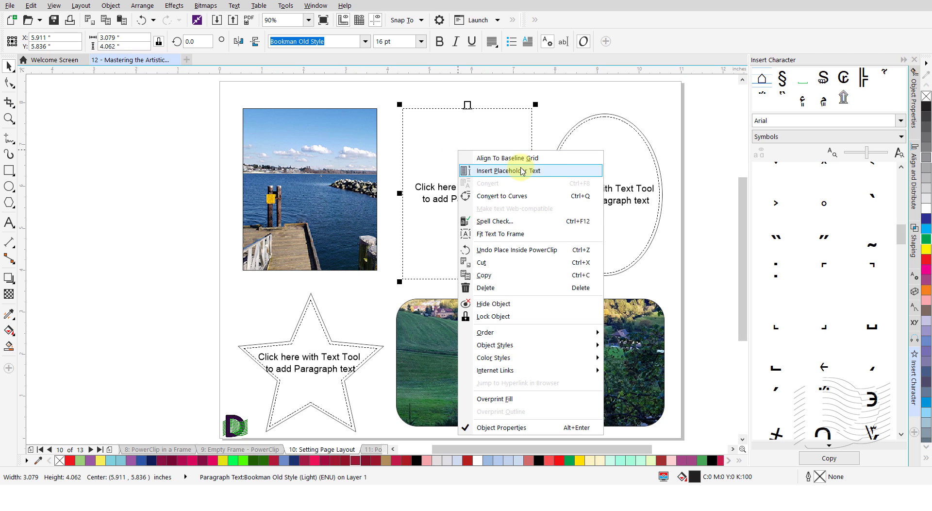
{"action": "left_click", "coordinate": [562, 174]}
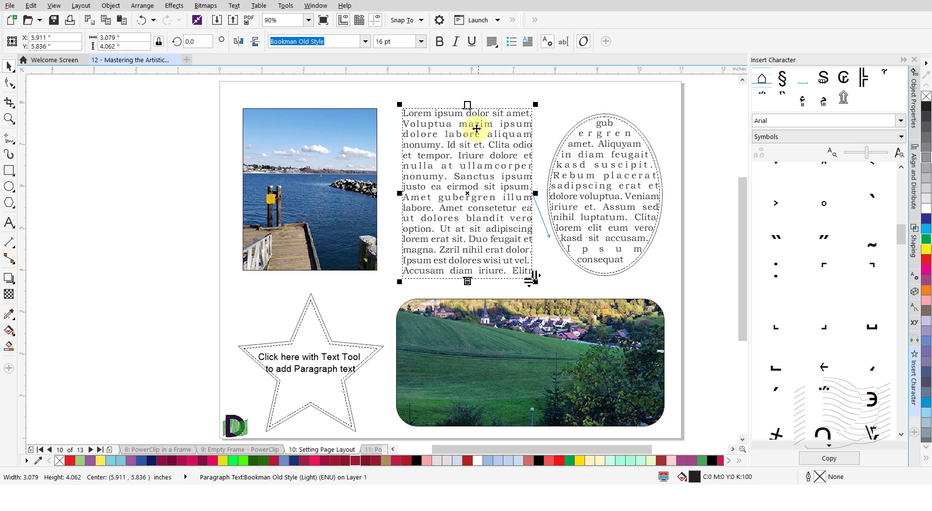
{"action": "left_click", "coordinate": [658, 278]}
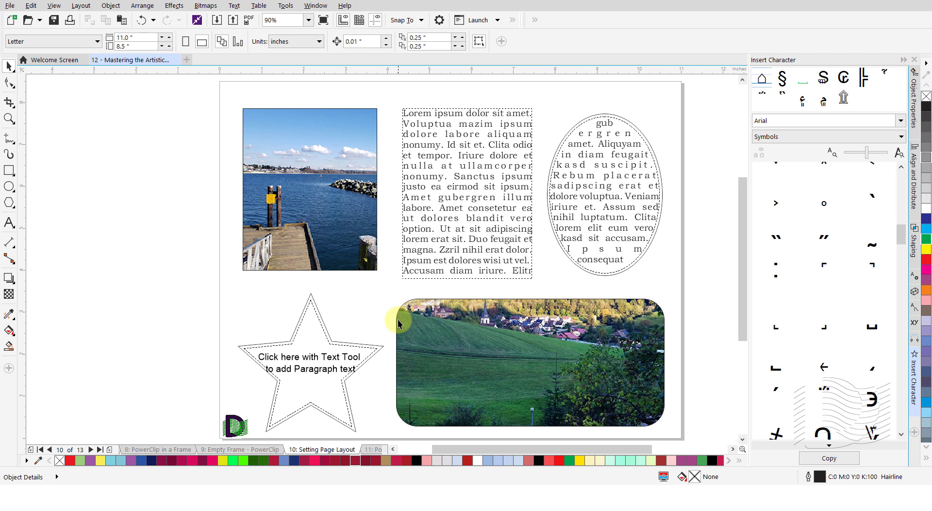
Step: Fill the star-shaped text frame with placeholder text and deselect it
{"action": "left_click", "coordinate": [308, 334]}
{"action": "right_click", "coordinate": [311, 334]}
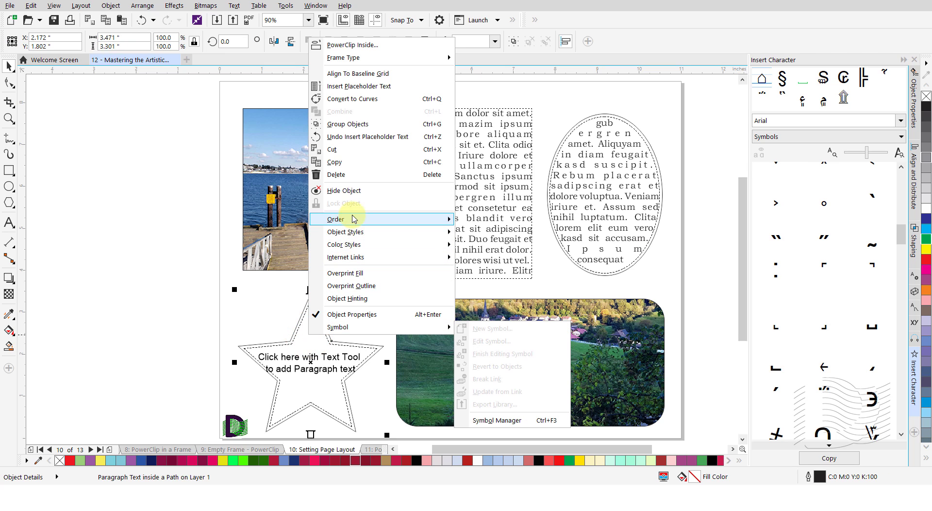
{"action": "left_click", "coordinate": [388, 88]}
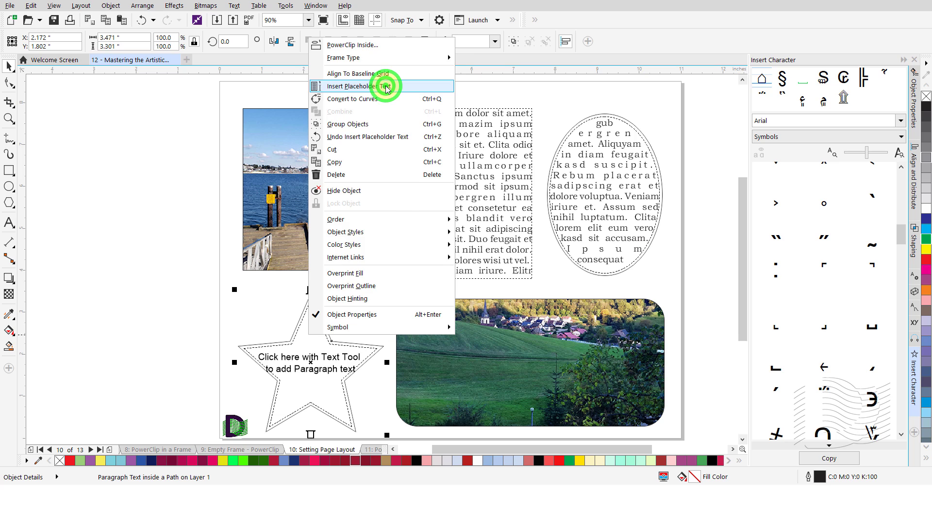
{"action": "left_click", "coordinate": [203, 346]}
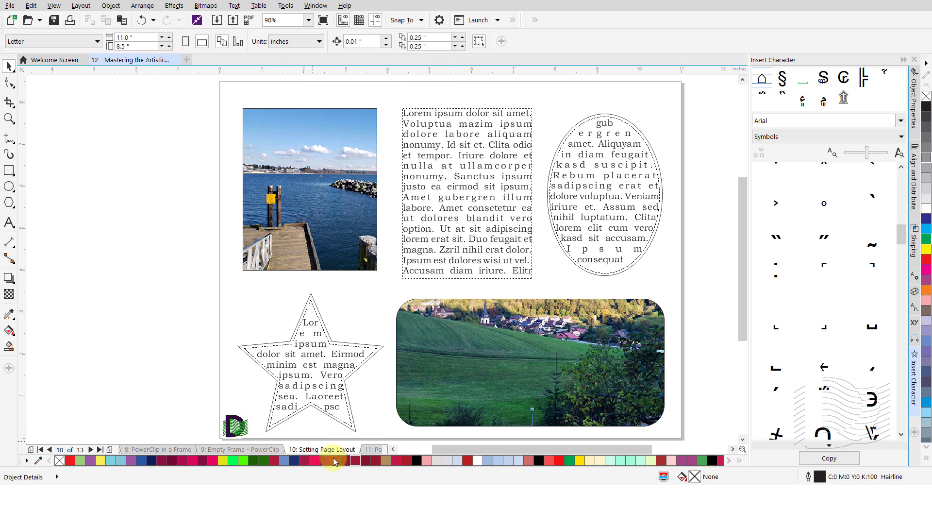
Step: On page 11, PowerClip Inside Shape/PowerClip, turn the spiral curve into an empty PowerClip frame
{"action": "left_click", "coordinate": [378, 450]}
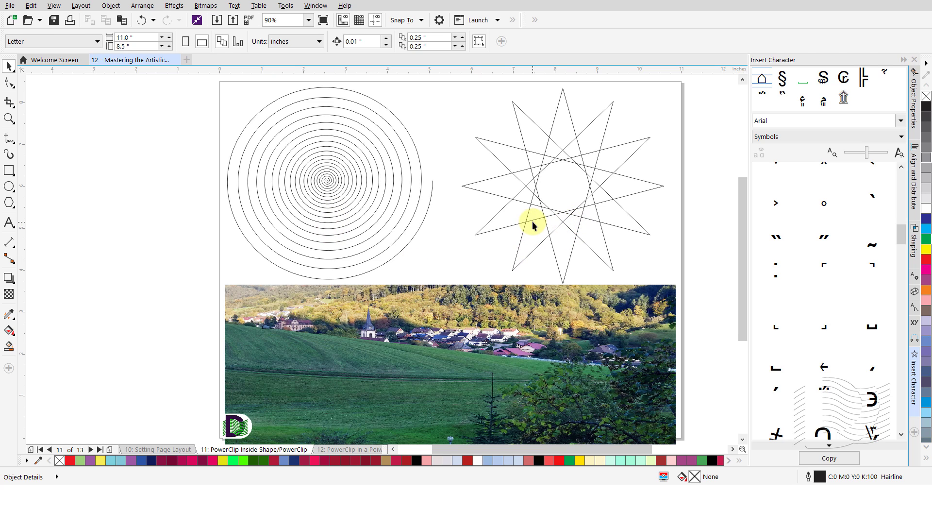
{"action": "left_click", "coordinate": [326, 212]}
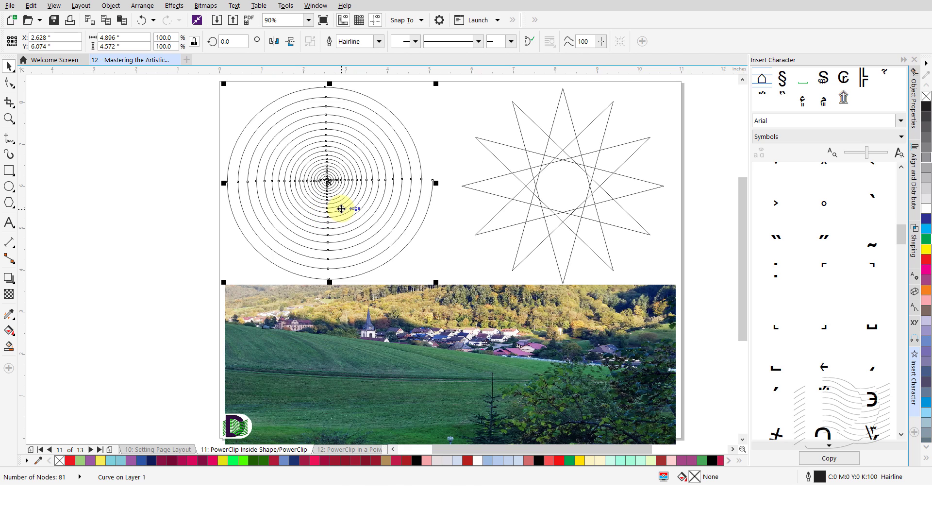
{"action": "right_click", "coordinate": [341, 208]}
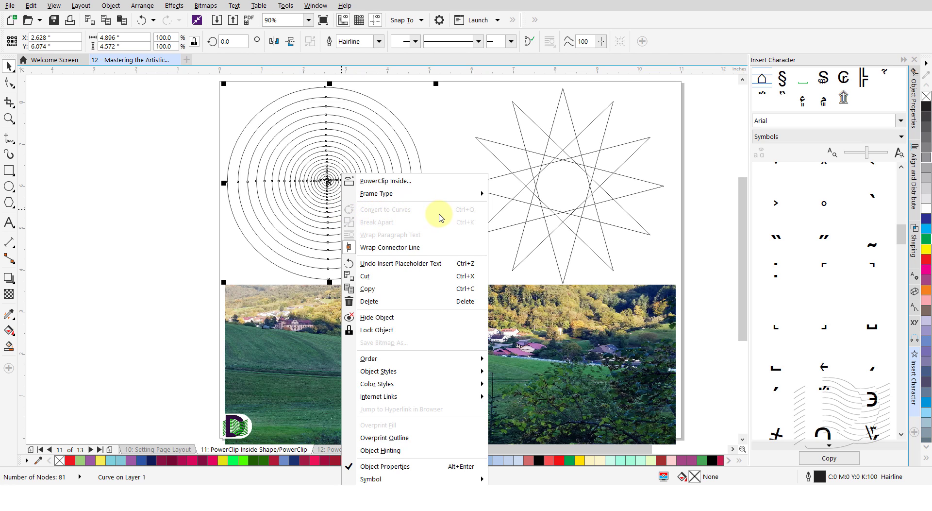
{"action": "mouse_move", "coordinate": [469, 198]}
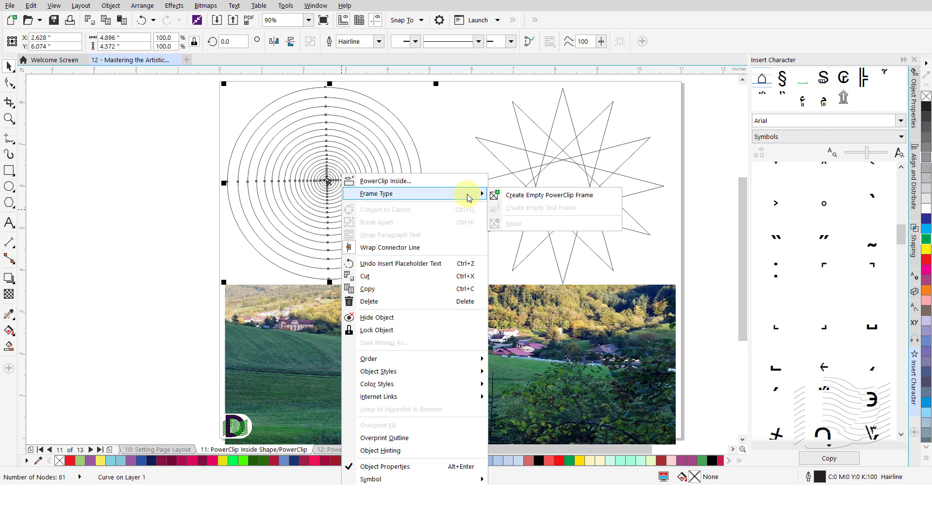
{"action": "left_click", "coordinate": [561, 196]}
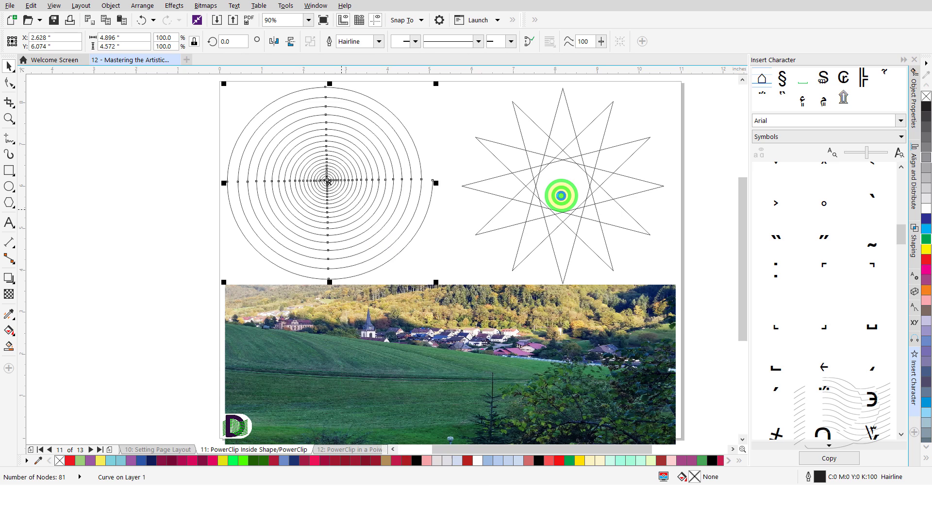
Step: Turn the 12-sided complex star into an empty PowerClip frame and deselect it
{"action": "left_click", "coordinate": [560, 194]}
{"action": "right_click", "coordinate": [562, 196]}
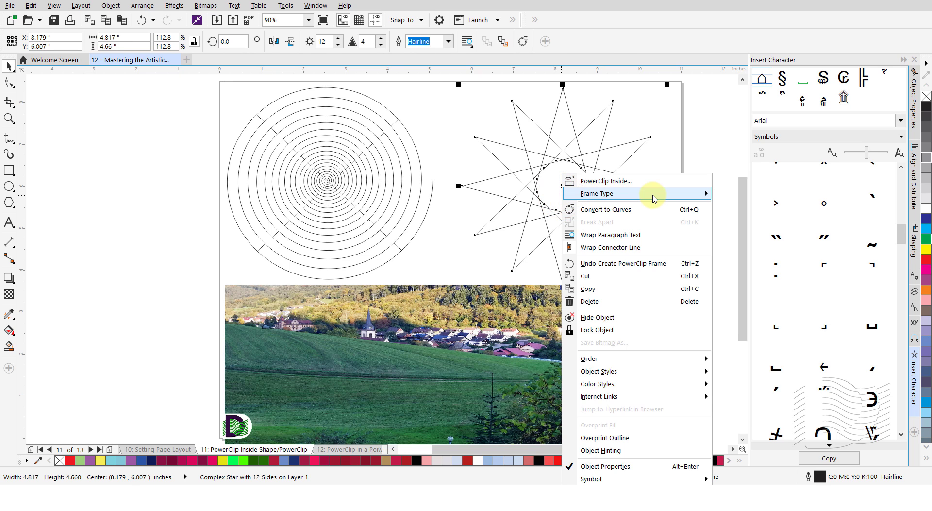
{"action": "mouse_move", "coordinate": [662, 193]}
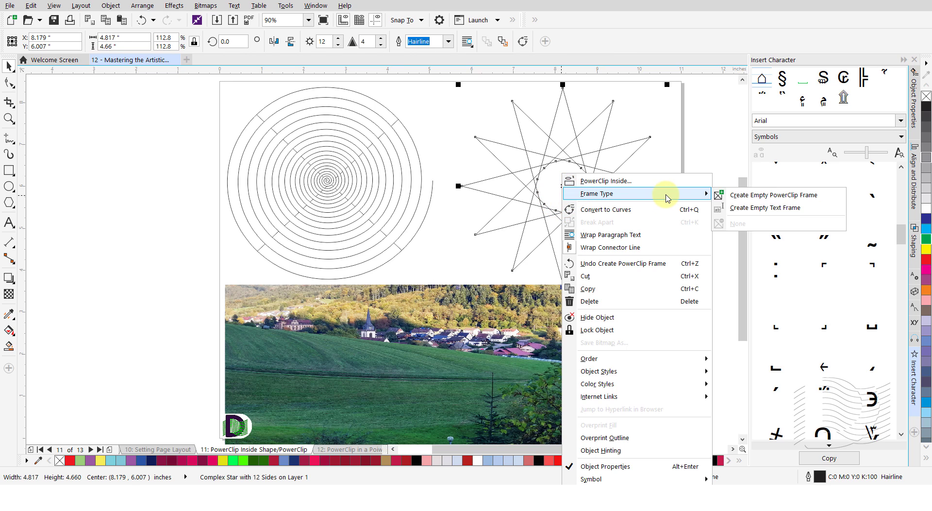
{"action": "left_click", "coordinate": [757, 197]}
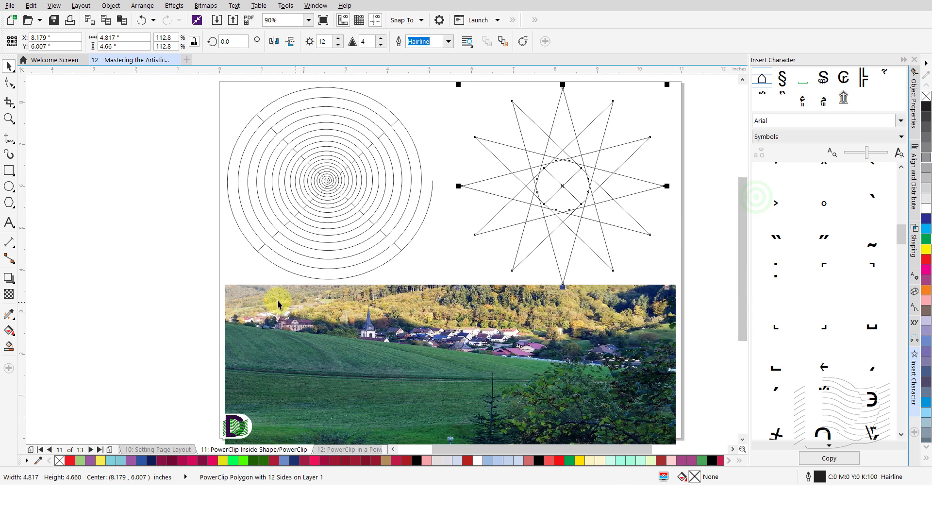
{"action": "left_click", "coordinate": [198, 278]}
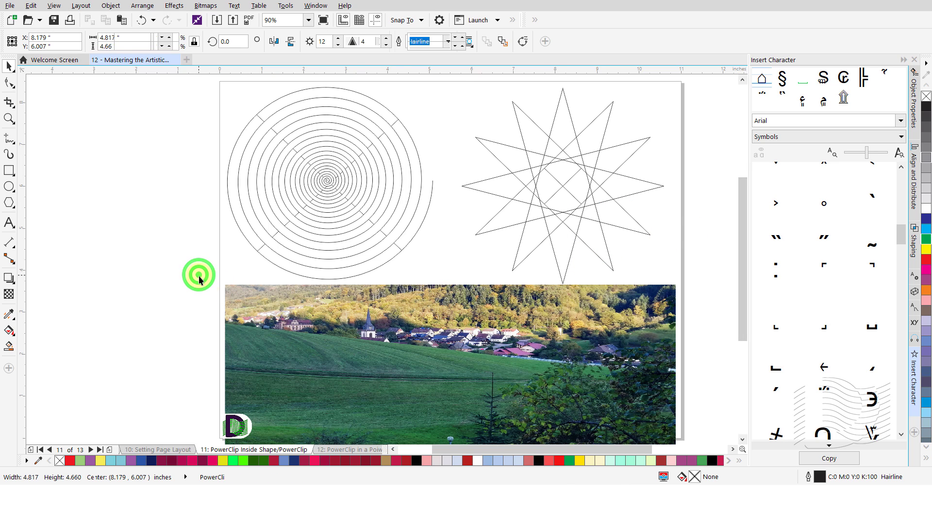
Step: PowerClip the Nordrach photo inside the spiral frame using the PowerClip Inside command, and deselect it
{"action": "left_click", "coordinate": [383, 378]}
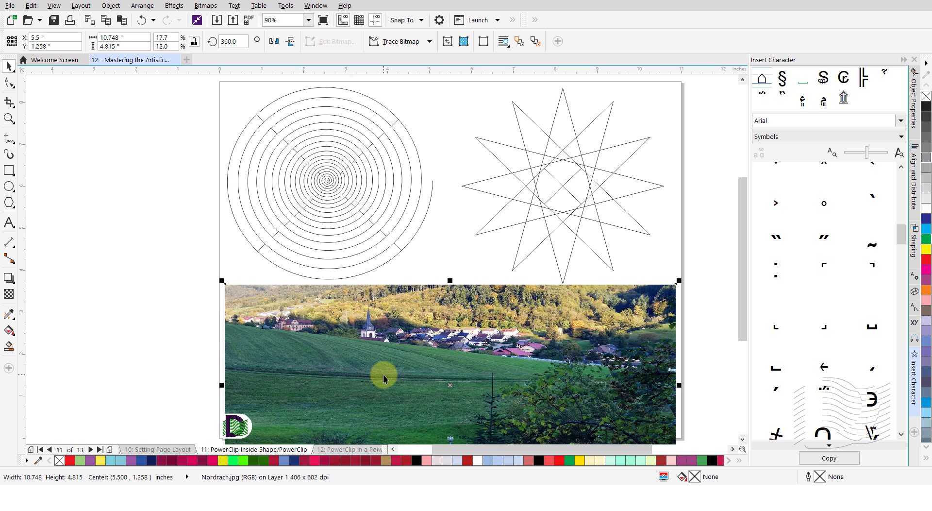
{"action": "right_click", "coordinate": [383, 377]}
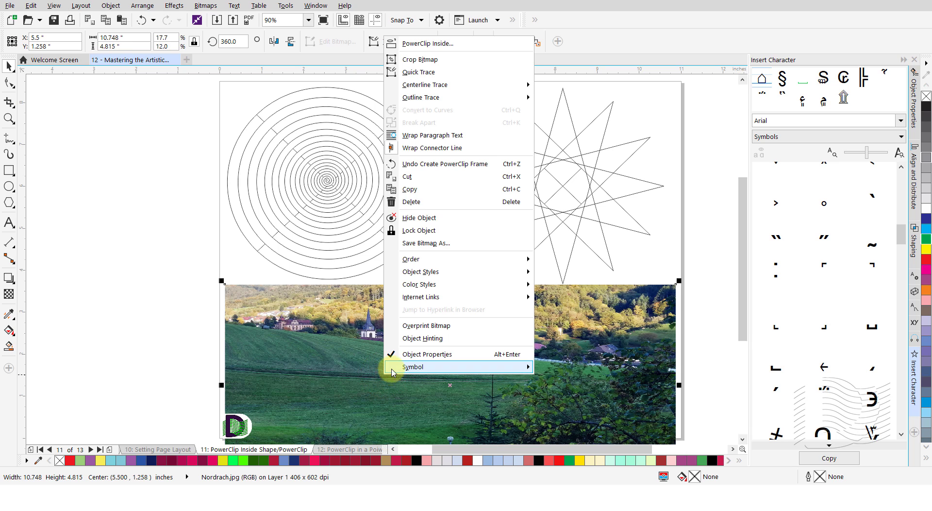
{"action": "left_click", "coordinate": [437, 44]}
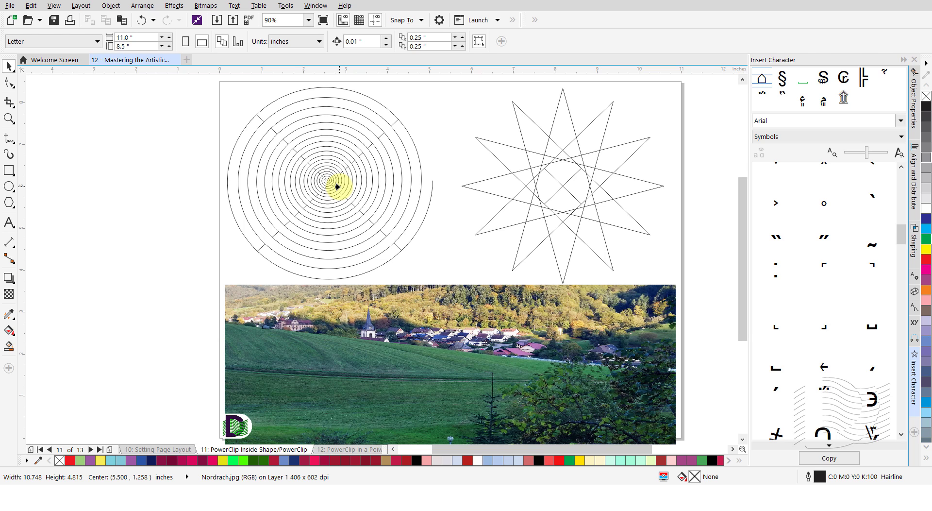
{"action": "left_click", "coordinate": [337, 186]}
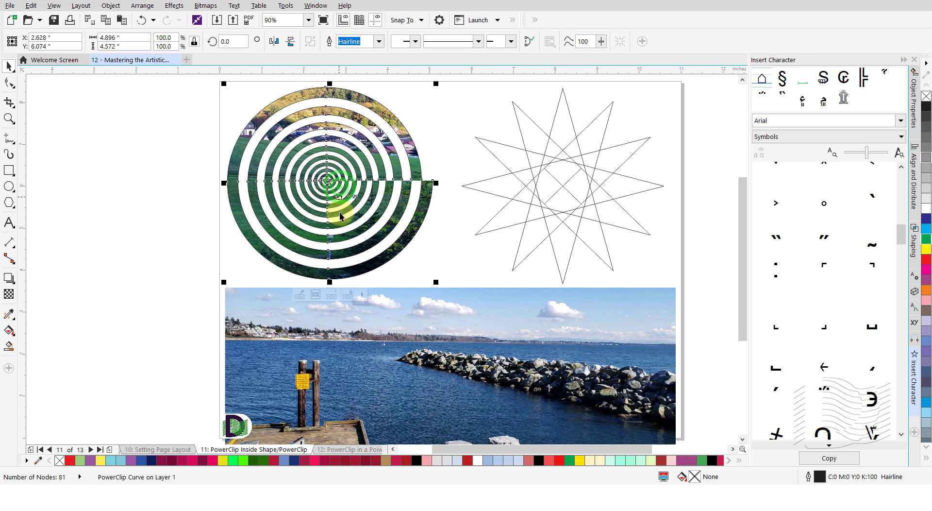
{"action": "left_click", "coordinate": [204, 345]}
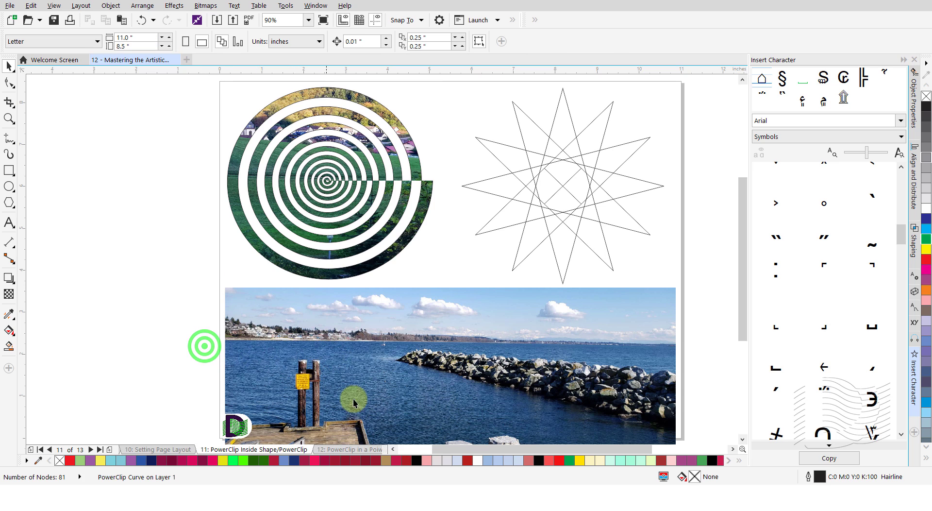
Step: Move the White Rock photo onto the complex star so it is added to that PowerClip frame, and deselect it
{"action": "left_click", "coordinate": [421, 386]}
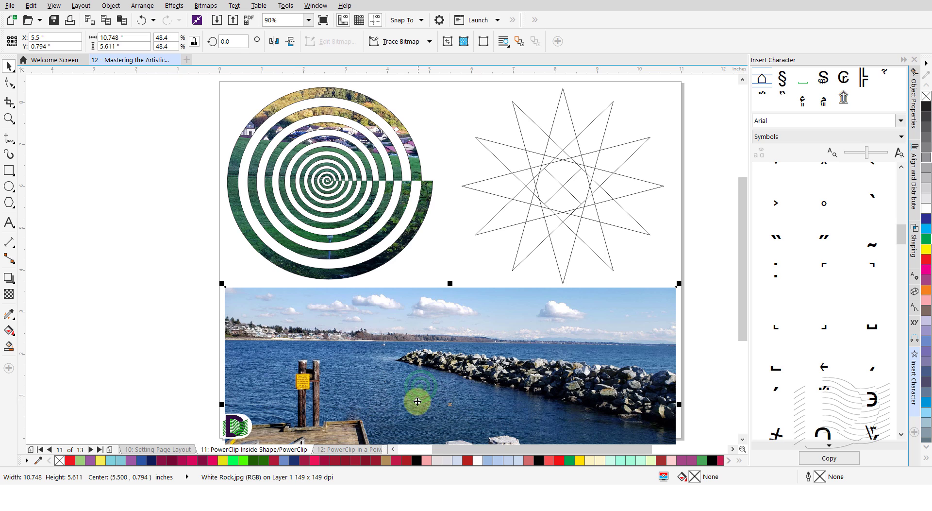
{"action": "mouse_move", "coordinate": [407, 417]}
{"action": "left_mouse_down"}
{"action": "mouse_move", "coordinate": [485, 295]}
{"action": "mouse_move", "coordinate": [495, 214]}
{"action": "mouse_move", "coordinate": [516, 217]}
{"action": "left_mouse_up"}
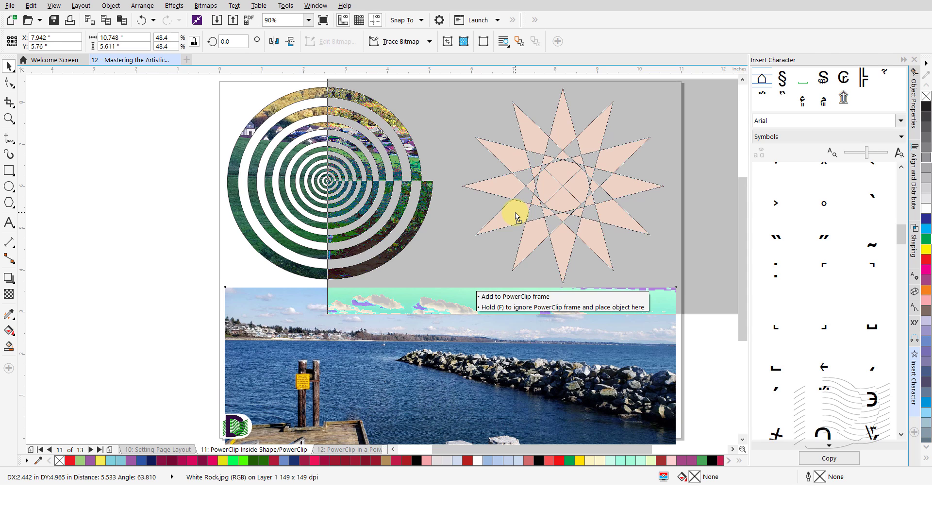
{"action": "left_click_drag", "start_coordinate": [515, 217], "coordinate": [515, 216]}
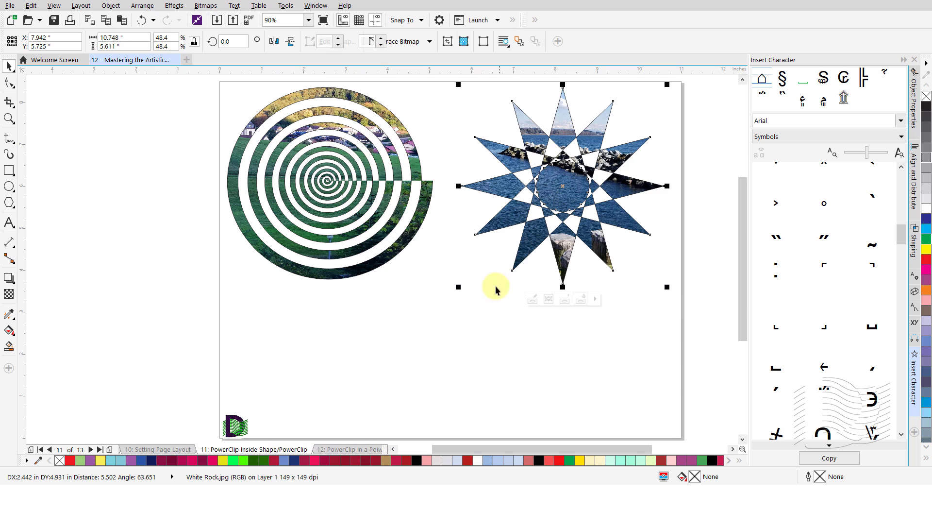
{"action": "left_click", "coordinate": [436, 352]}
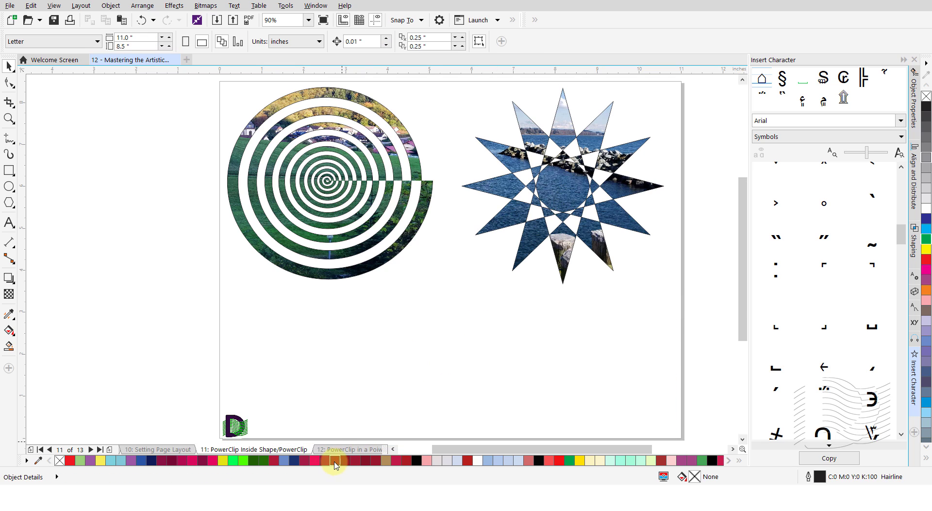
Step: On page 12, PowerClip in a PowerClip, delete and restore each photo-filled TEXT object in turn to view the other one alone
{"action": "left_click", "coordinate": [349, 450]}
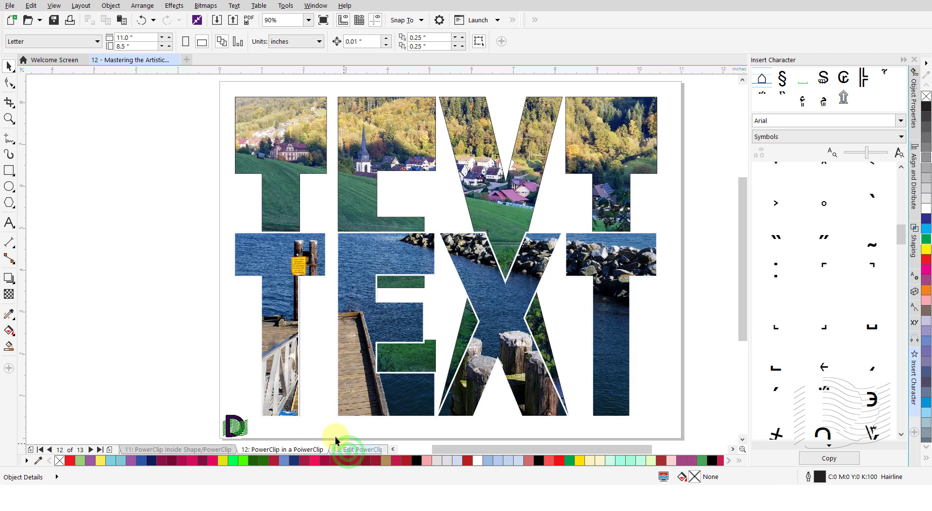
{"action": "left_click", "coordinate": [281, 171]}
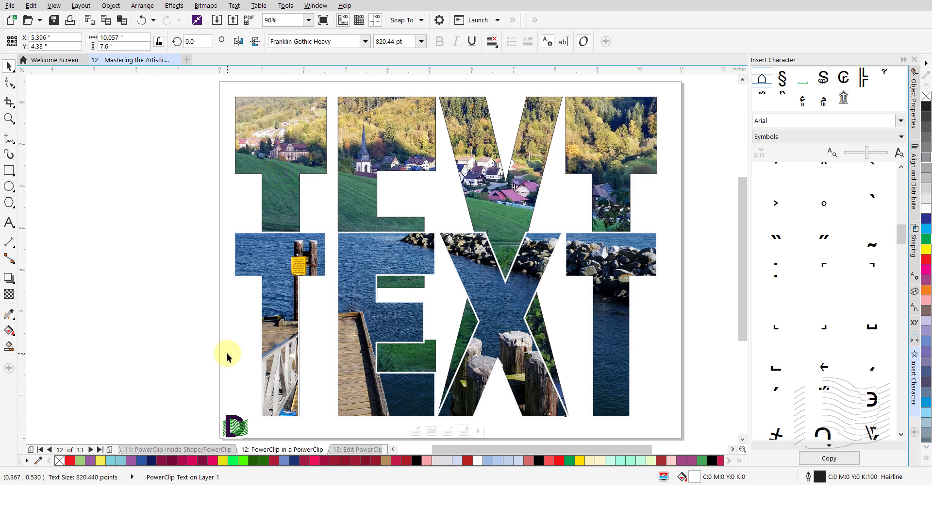
{"action": "key", "text": "Delete"}
{"action": "key", "text": "ctrl+z"}
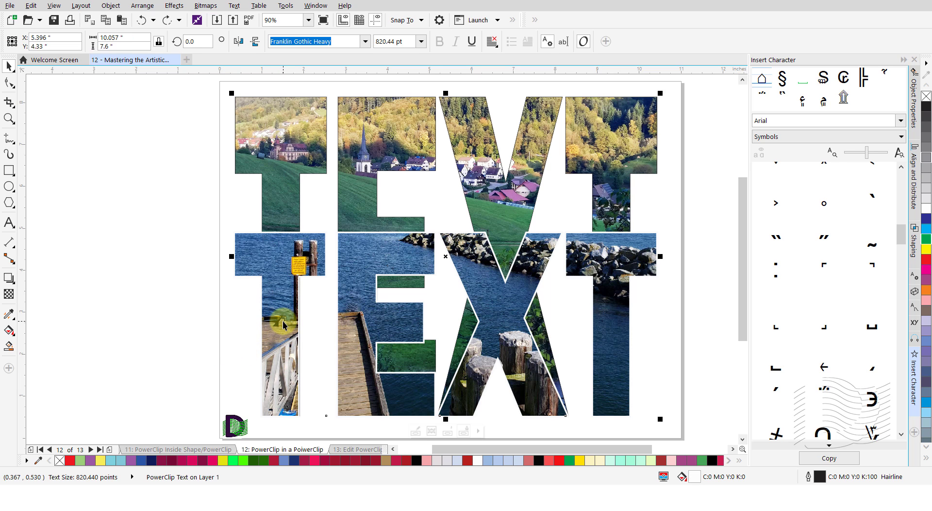
{"action": "left_click", "coordinate": [283, 324]}
{"action": "key", "text": "Delete"}
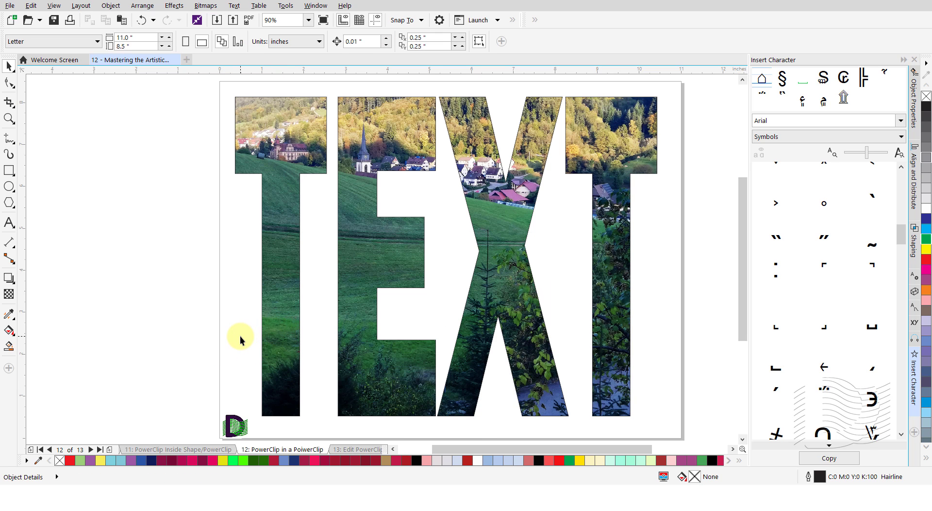
{"action": "key", "text": "ctrl+z"}
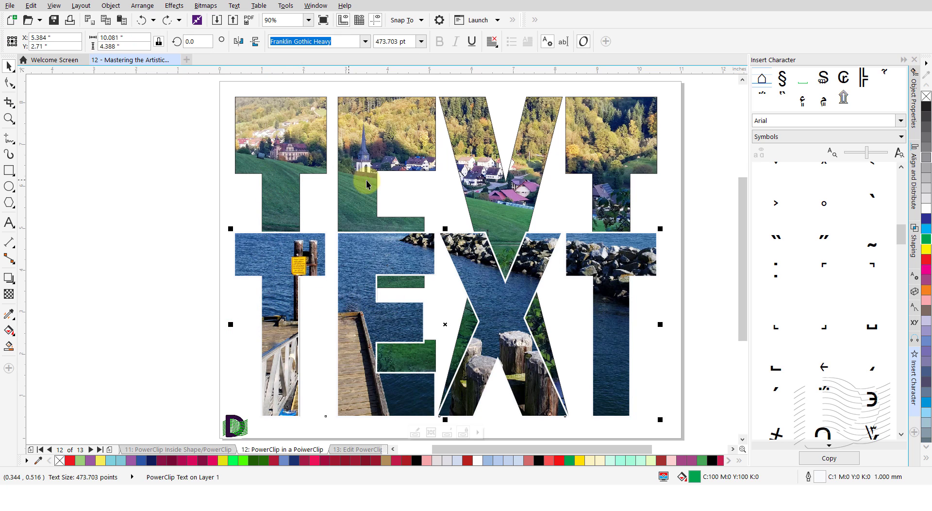
Step: PowerClip the smaller TEXT object with the White Rock photo inside the larger Nordrach-filled TEXT object, and deselect it
{"action": "right_click", "coordinate": [277, 267]}
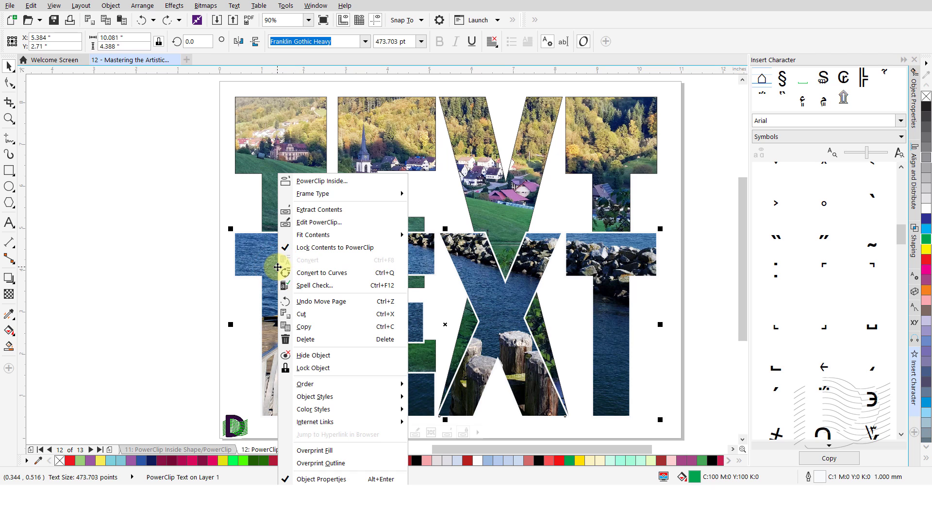
{"action": "left_click", "coordinate": [338, 181]}
{"action": "left_click", "coordinate": [340, 181]}
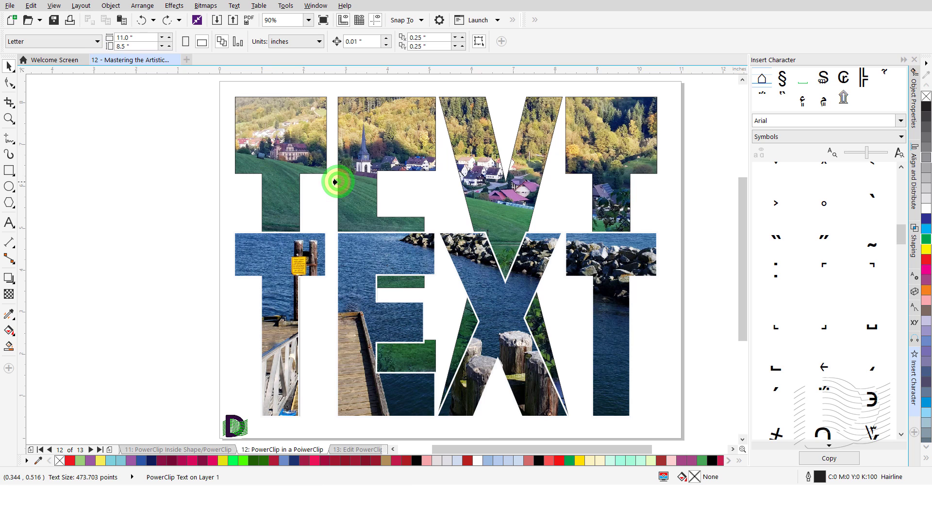
{"action": "left_click", "coordinate": [485, 213]}
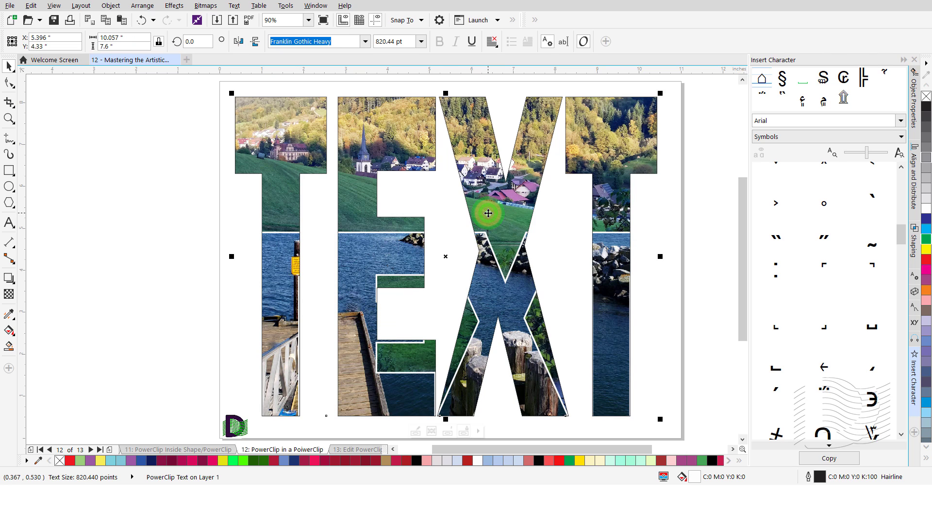
{"action": "left_click", "coordinate": [192, 290]}
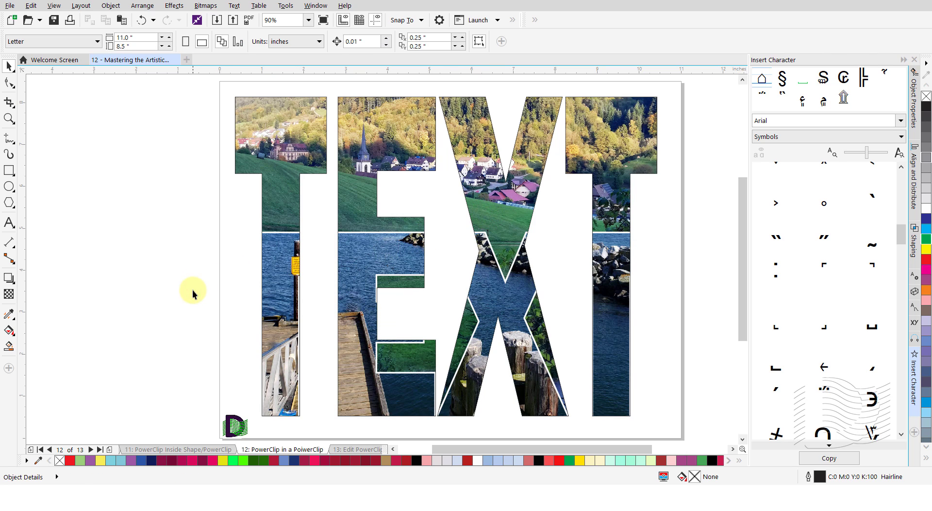
Step: On page 13, edit the red TEXT object's PowerClip, move its photo up and right to about X 7.34", Y 5.465", and finish editing
{"action": "left_click", "coordinate": [352, 451]}
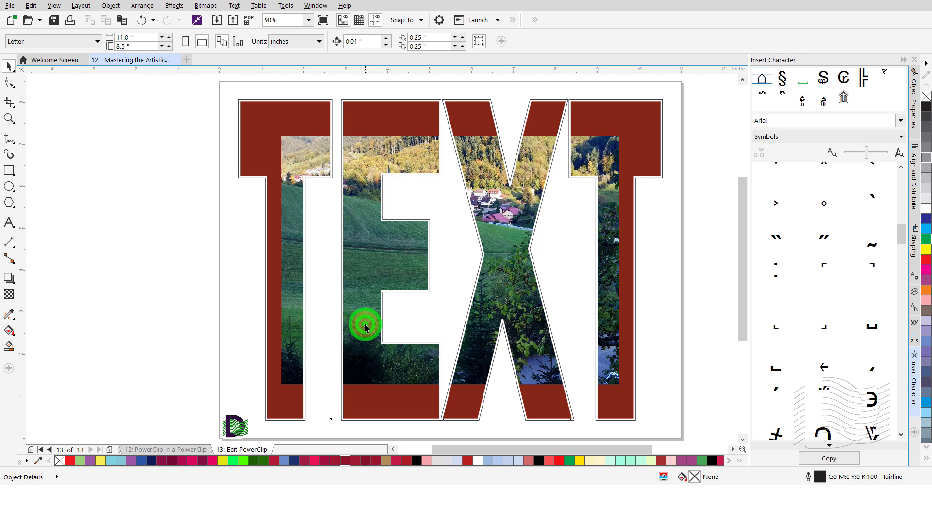
{"action": "left_click", "coordinate": [365, 328]}
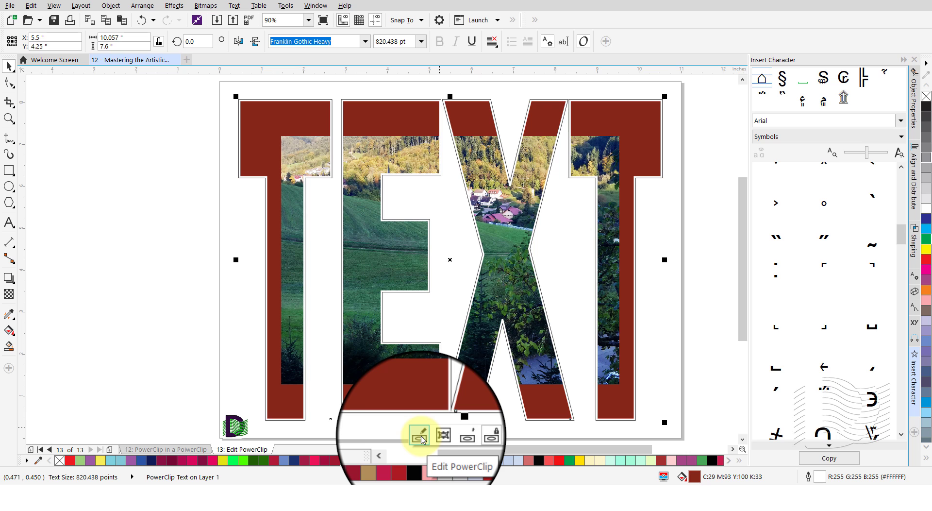
{"action": "left_click", "coordinate": [421, 436]}
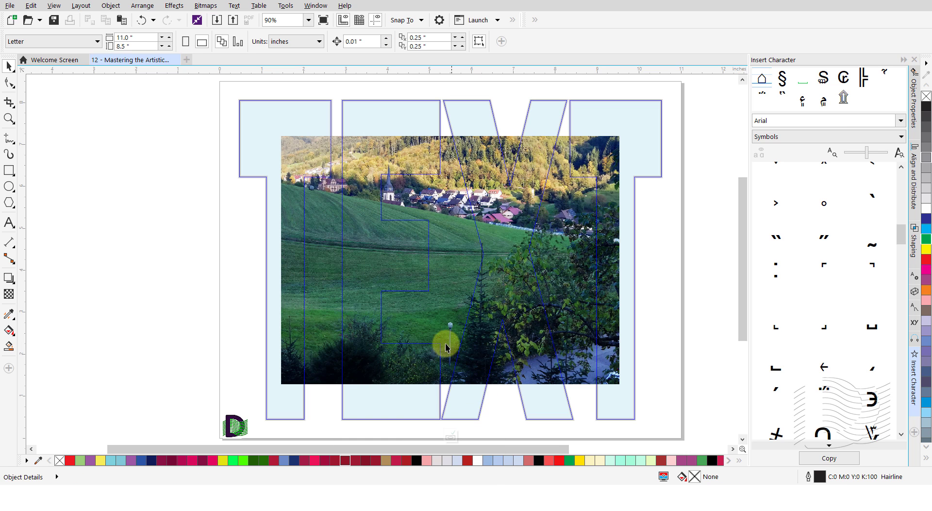
{"action": "left_click_drag", "start_coordinate": [357, 360], "coordinate": [435, 312]}
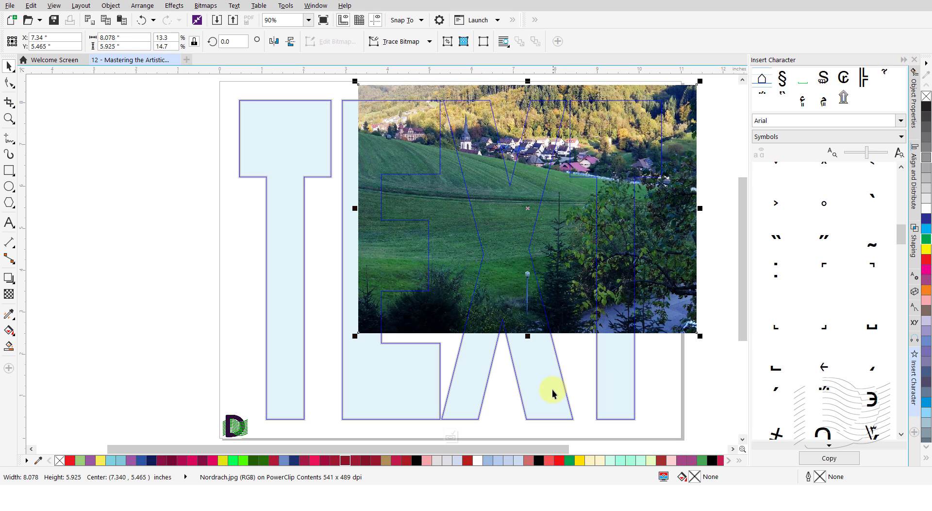
{"action": "left_click", "coordinate": [449, 439]}
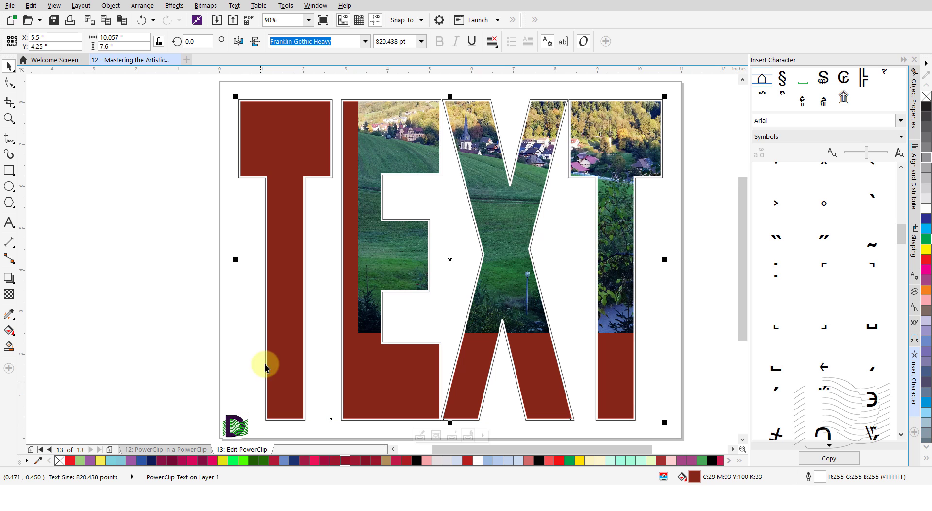
Step: Select the PowerClip contents of the red TEXT object, move the photo left to about X 2.317", Y 5.338", and deselect it
{"action": "left_click", "coordinate": [435, 436]}
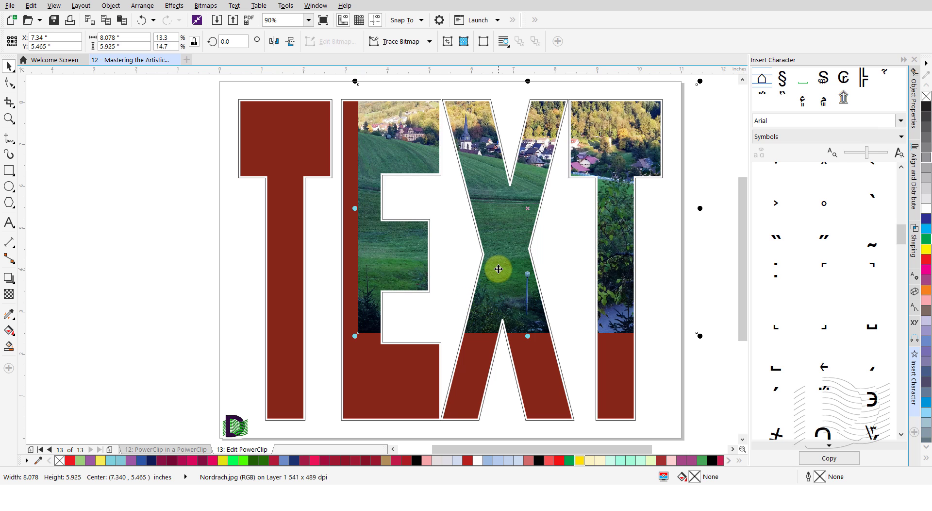
{"action": "left_click", "coordinate": [502, 251]}
{"action": "left_click_drag", "start_coordinate": [502, 251], "coordinate": [294, 265]}
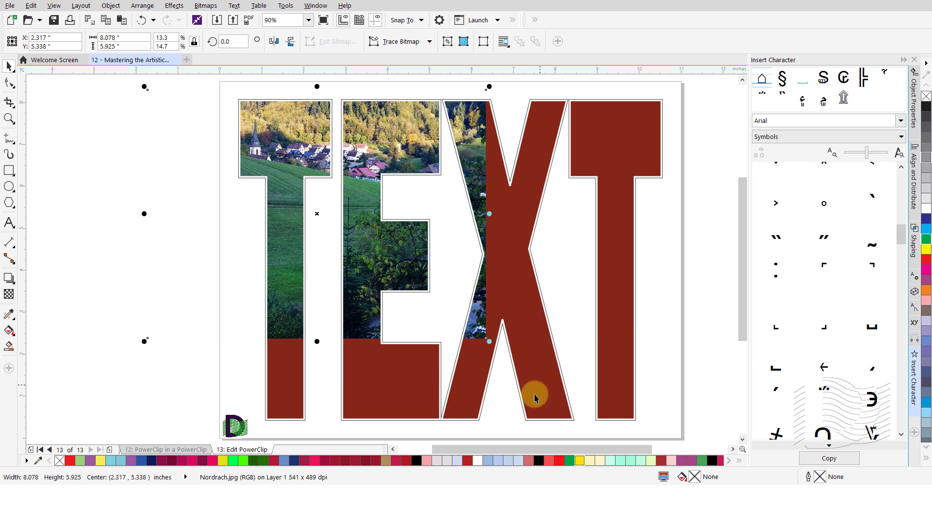
{"action": "left_click", "coordinate": [659, 335]}
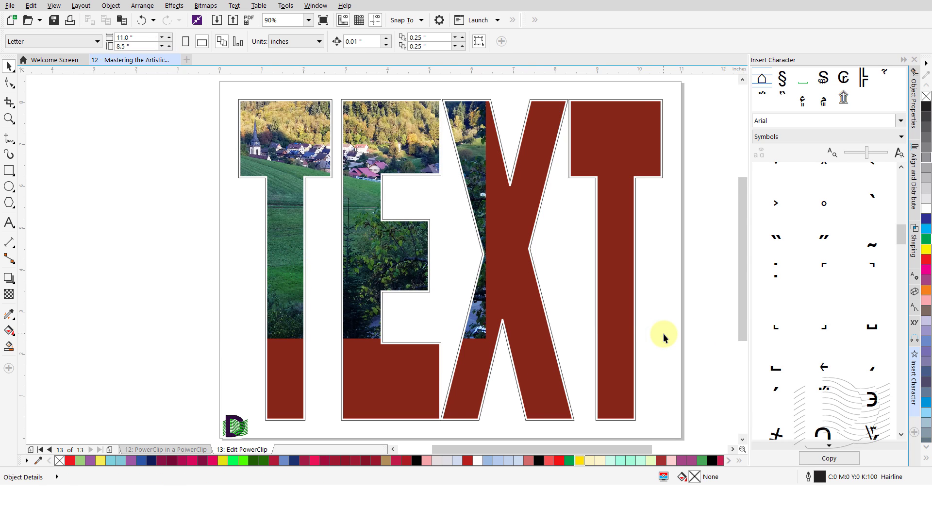
Step: Undo the last move of the photo inside the red TEXT object's PowerClip and deselect everything
{"action": "key", "text": "ctrl+z"}
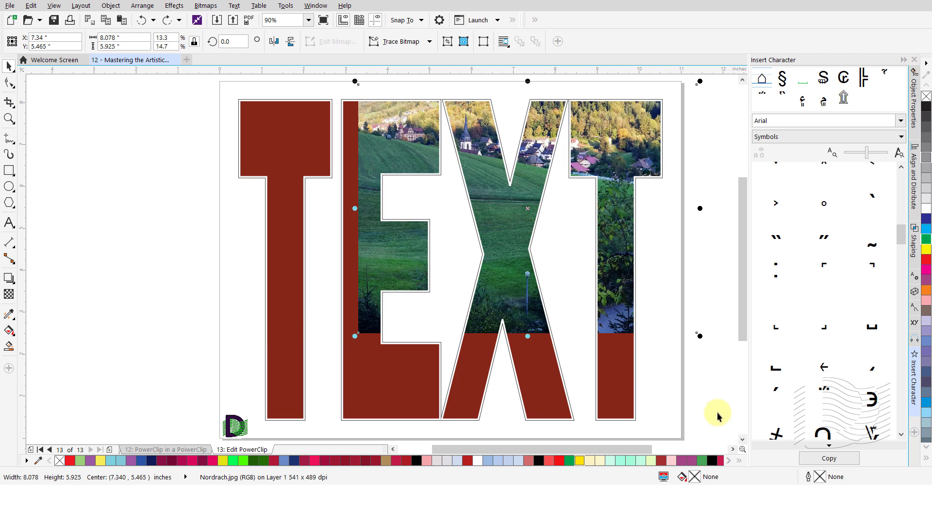
{"action": "left_click", "coordinate": [661, 398]}
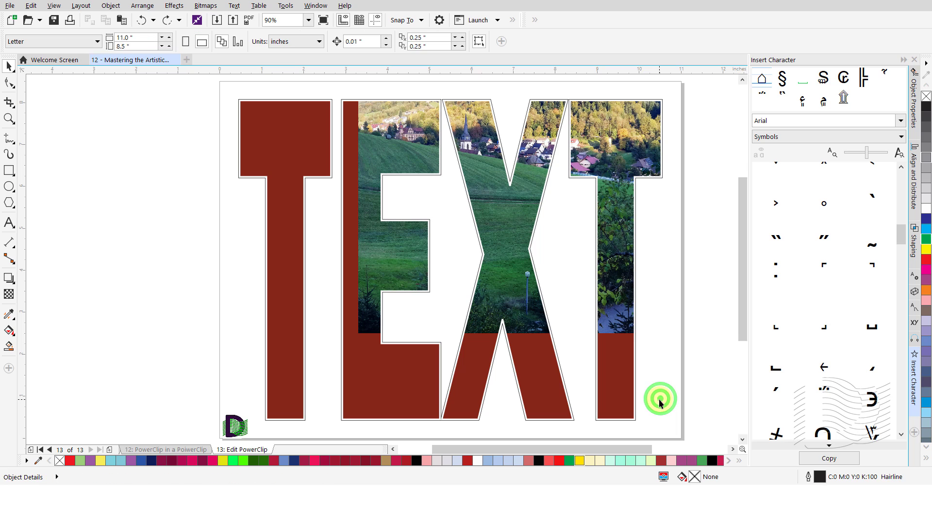
Step: Extract the photo from the red TEXT object's PowerClip and deselect it
{"action": "left_click", "coordinate": [389, 381]}
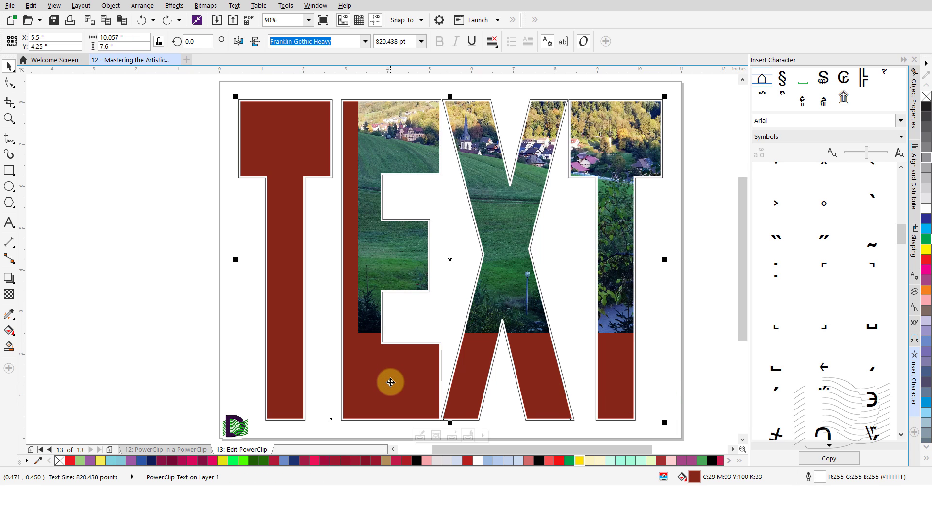
{"action": "left_click", "coordinate": [453, 436]}
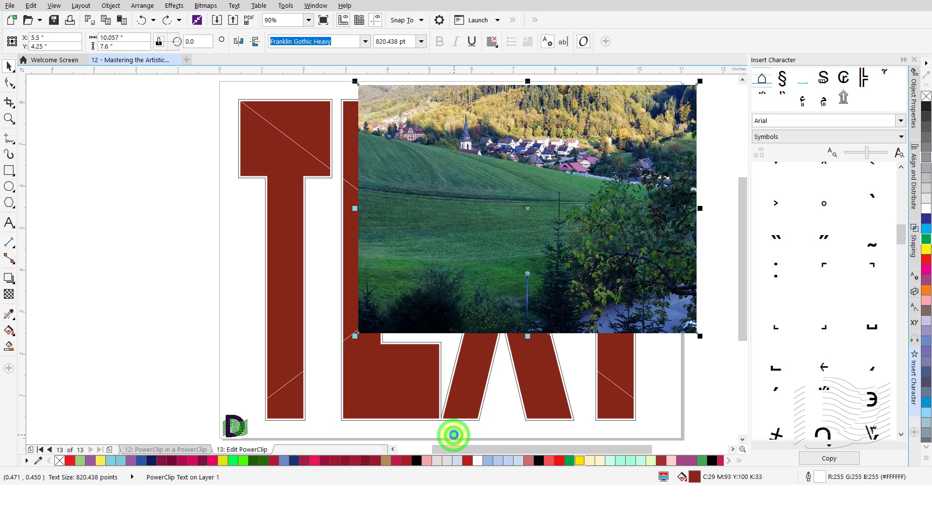
{"action": "left_click", "coordinate": [198, 309]}
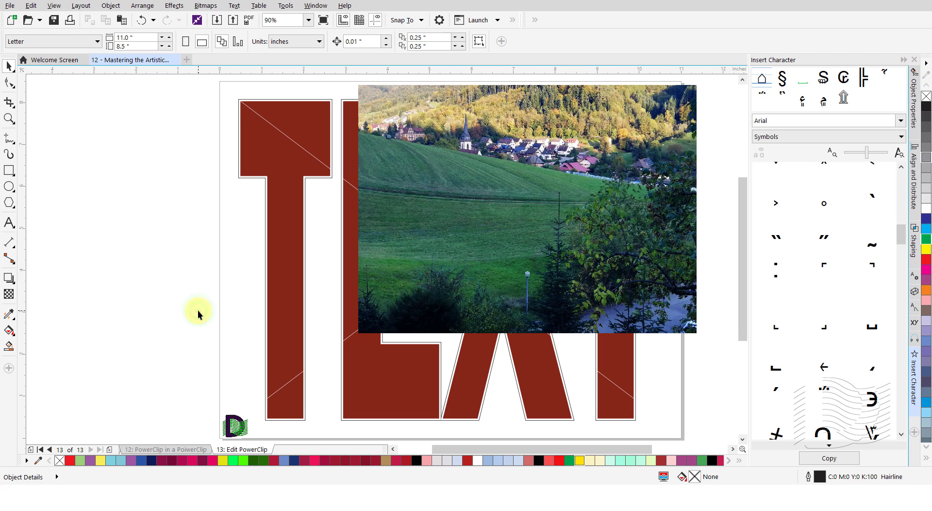
Step: Set the frame type of the emptied red TEXT object to None and deselect it
{"action": "left_click", "coordinate": [288, 321]}
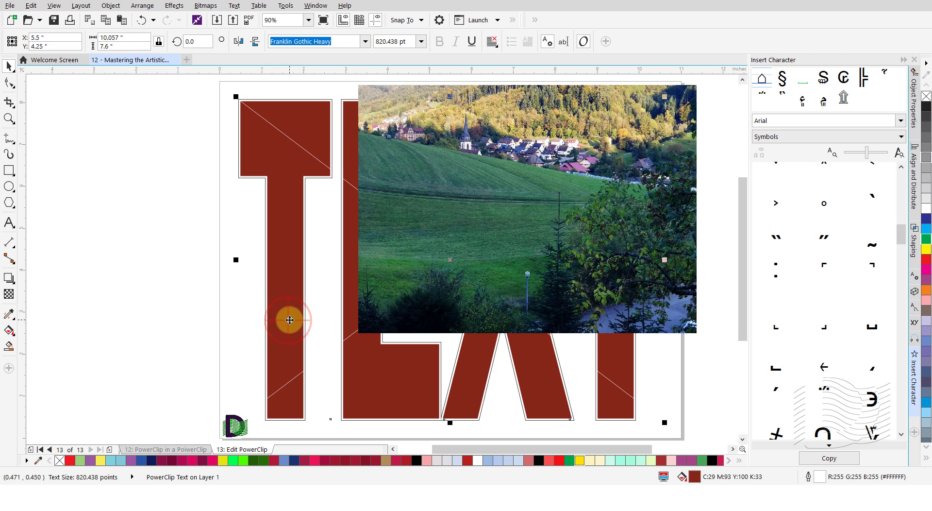
{"action": "right_click", "coordinate": [290, 319]}
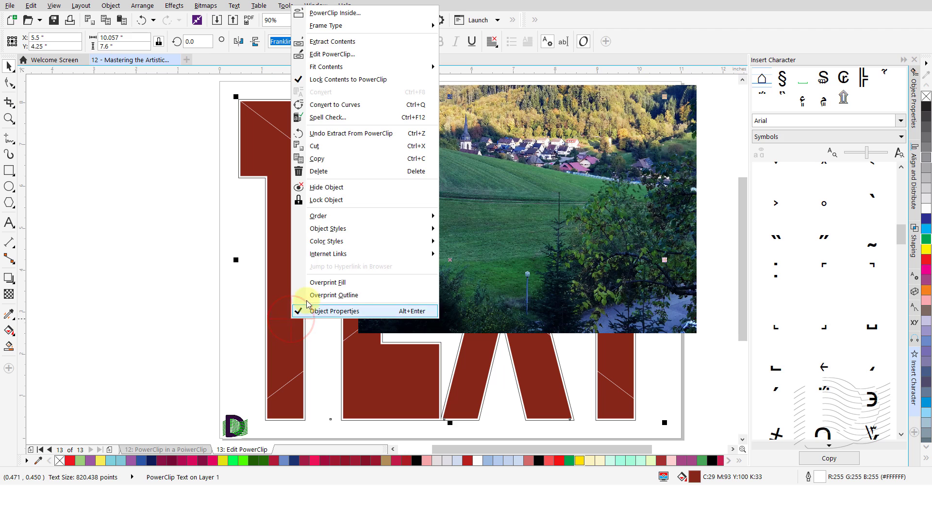
{"action": "mouse_move", "coordinate": [399, 30]}
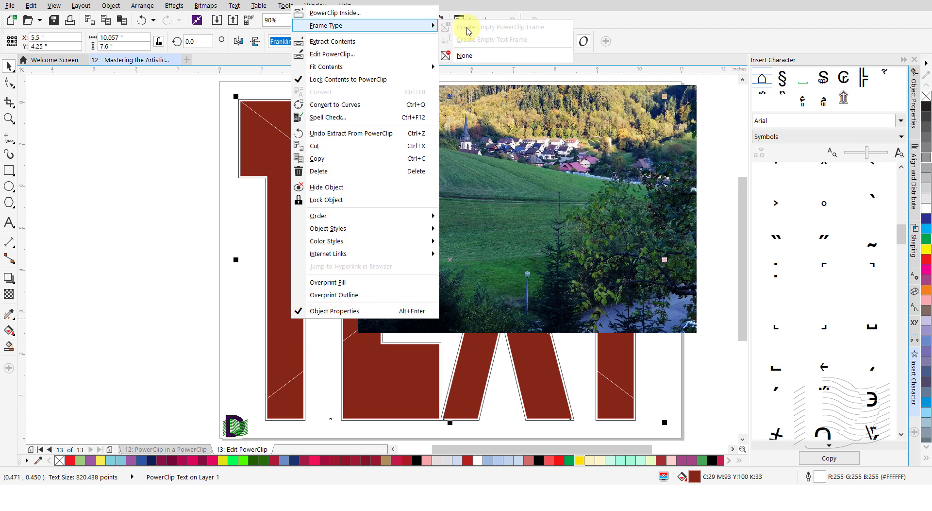
{"action": "left_click", "coordinate": [469, 56]}
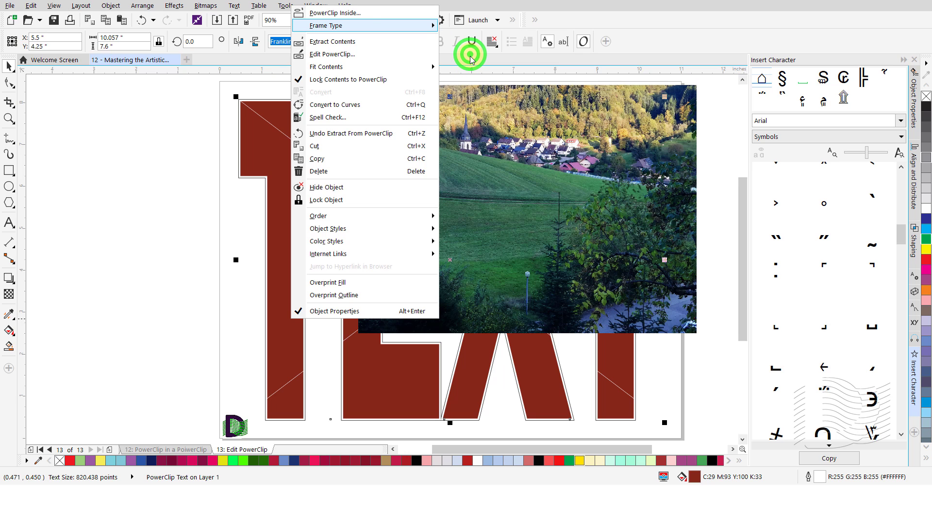
{"action": "left_click", "coordinate": [208, 306]}
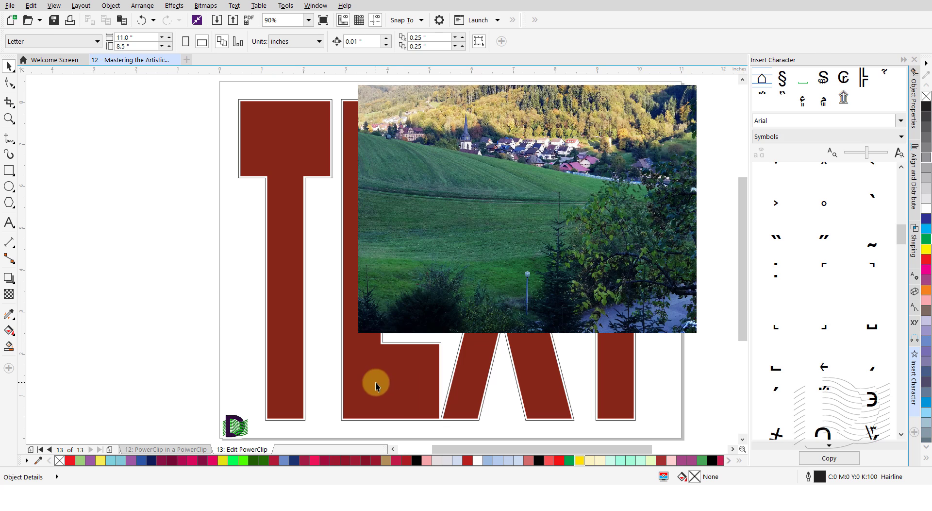
Step: Undo the frame removal and photo extraction, and center the contents of the red TEXT object's PowerClip
{"action": "left_click", "coordinate": [247, 385]}
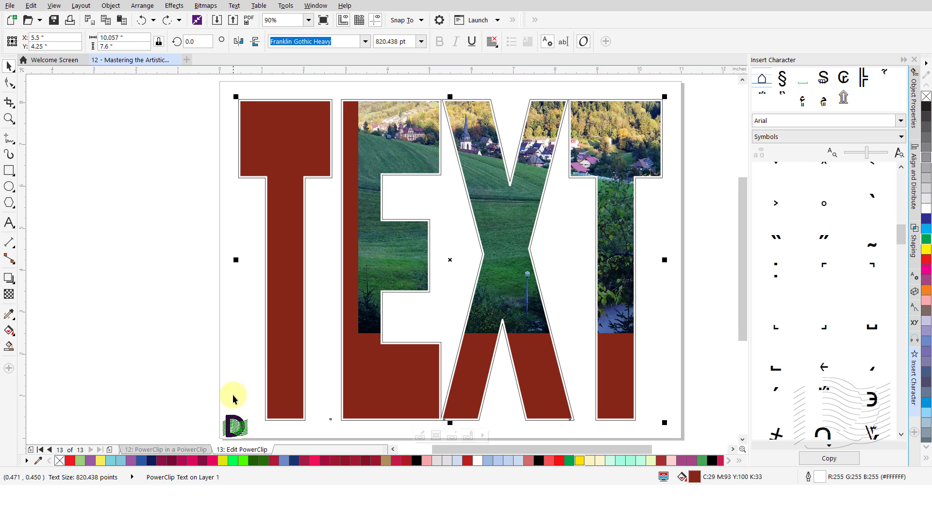
{"action": "left_click", "coordinate": [483, 435]}
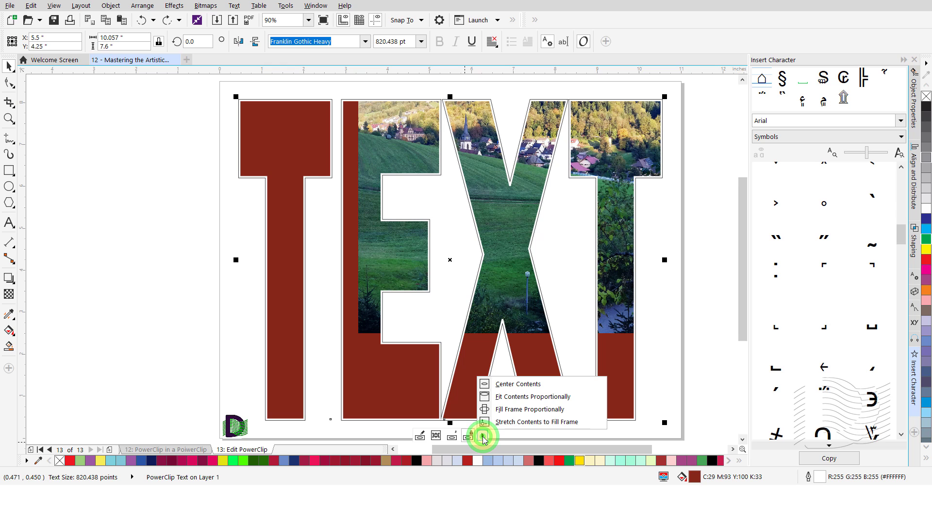
{"action": "left_click", "coordinate": [529, 386]}
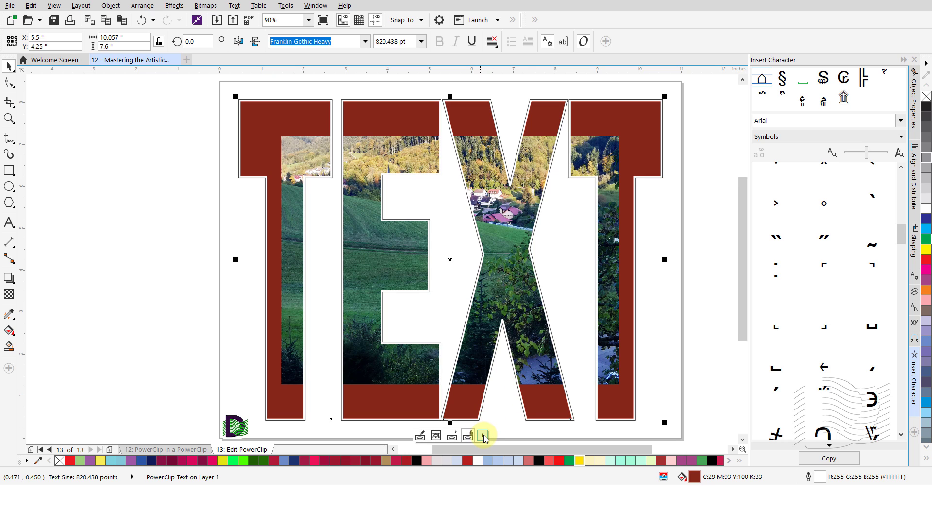
Step: Stretch the photo to fill the TEXT frame, toggle the lock of contents to the PowerClip, and deselect the object
{"action": "left_click", "coordinate": [484, 436]}
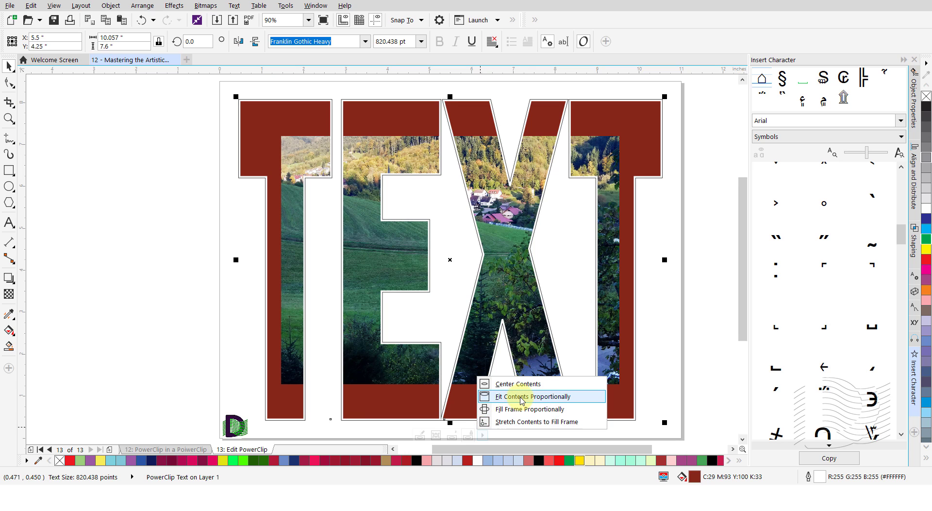
{"action": "left_click", "coordinate": [530, 421]}
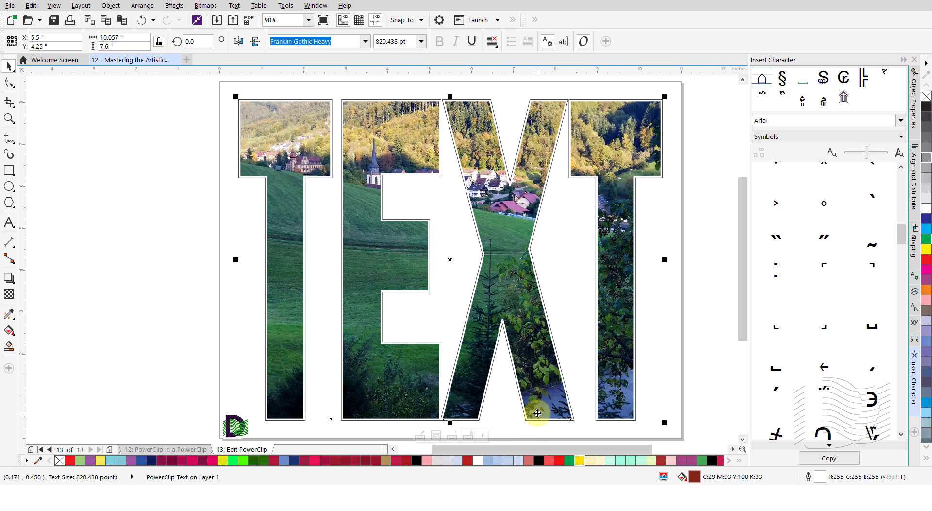
{"action": "left_click", "coordinate": [469, 438]}
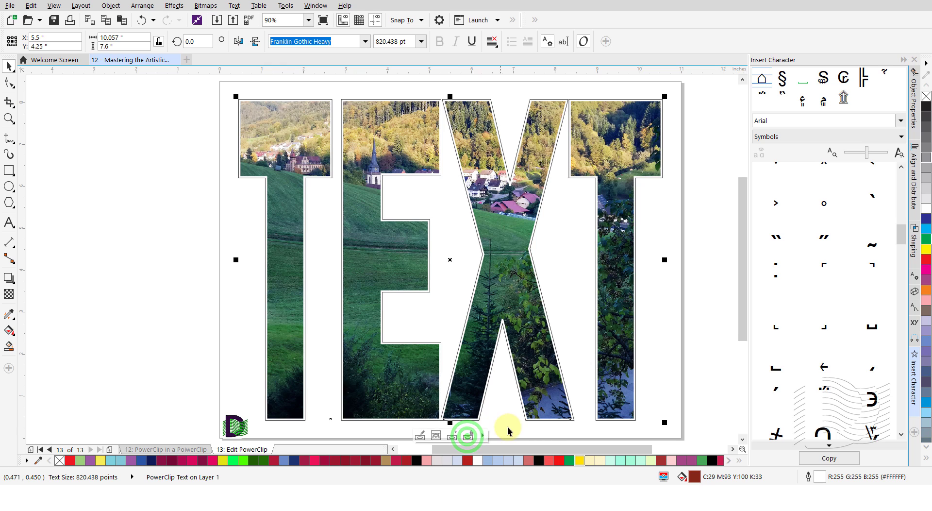
{"action": "left_click", "coordinate": [676, 392]}
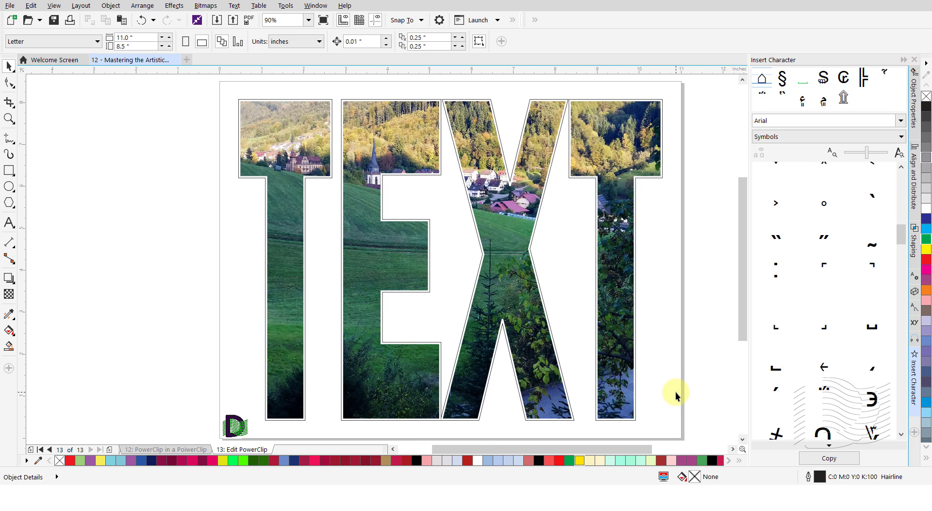